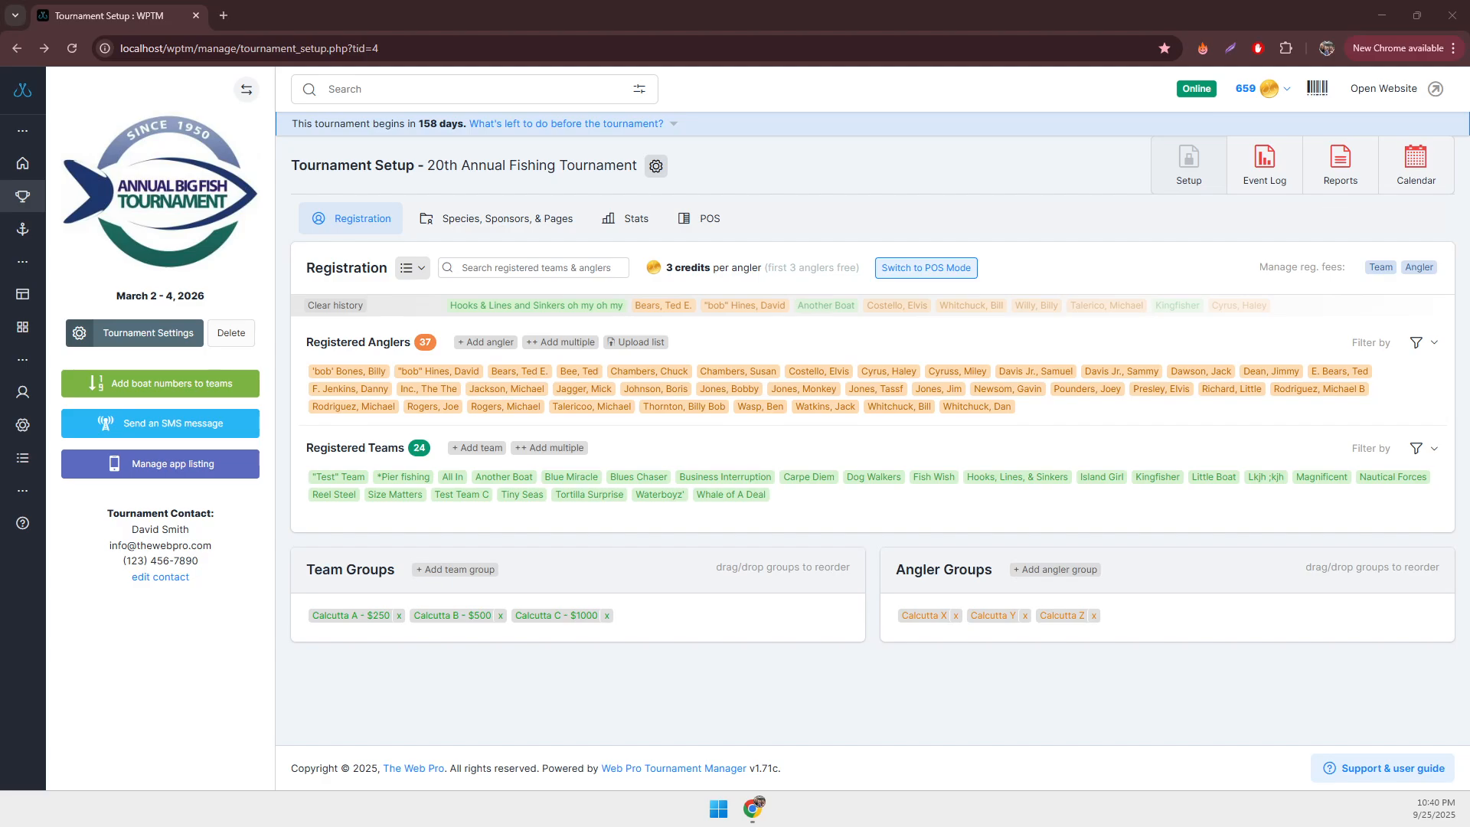
- Open the tournament's event log and look through the recorded catches
{"action": "left_click", "coordinate": [1265, 167]}
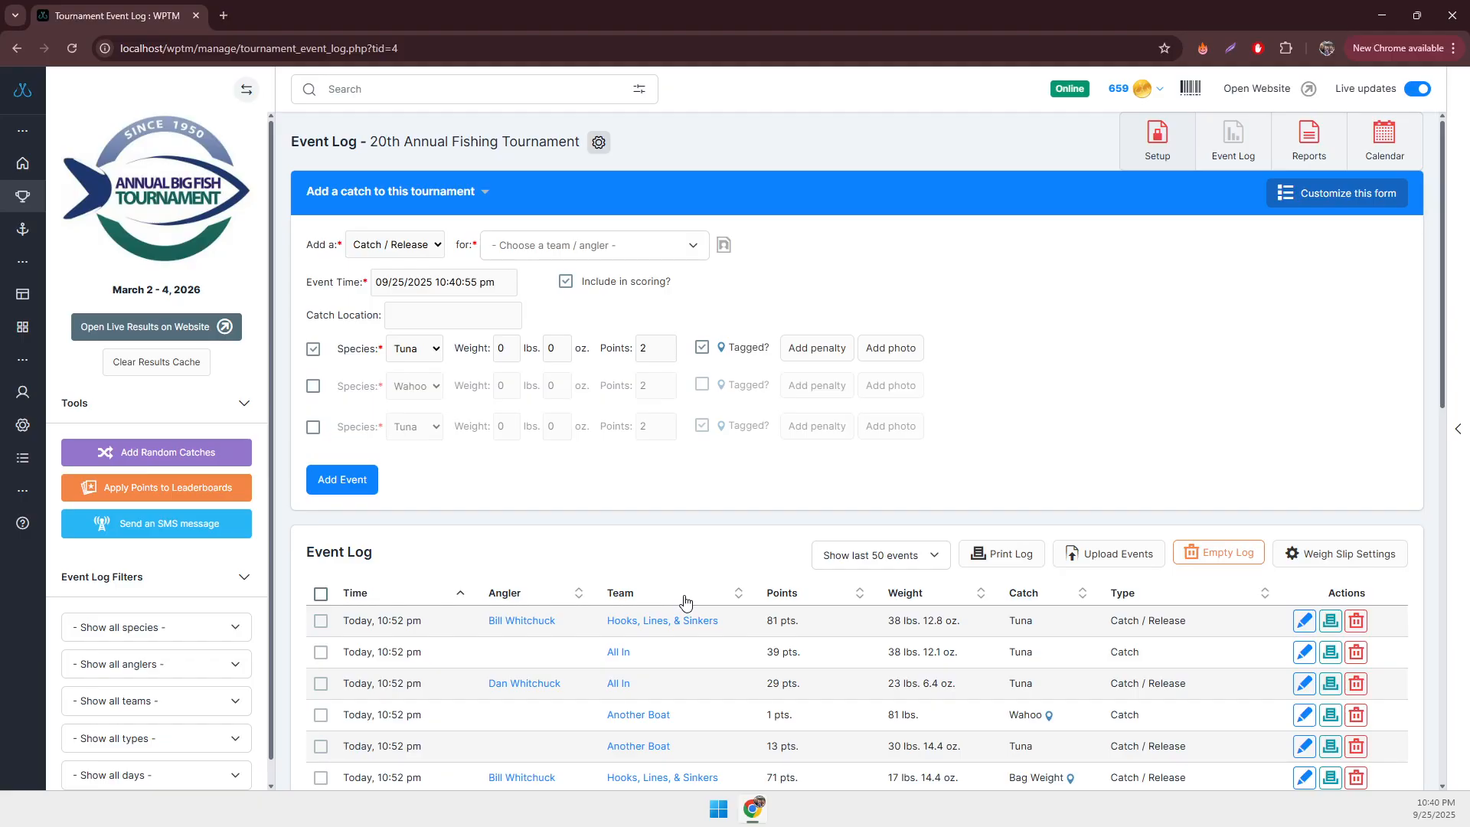
{"action": "scroll", "coordinate": [789, 501], "scroll_direction": "down", "scroll_amount": 6}
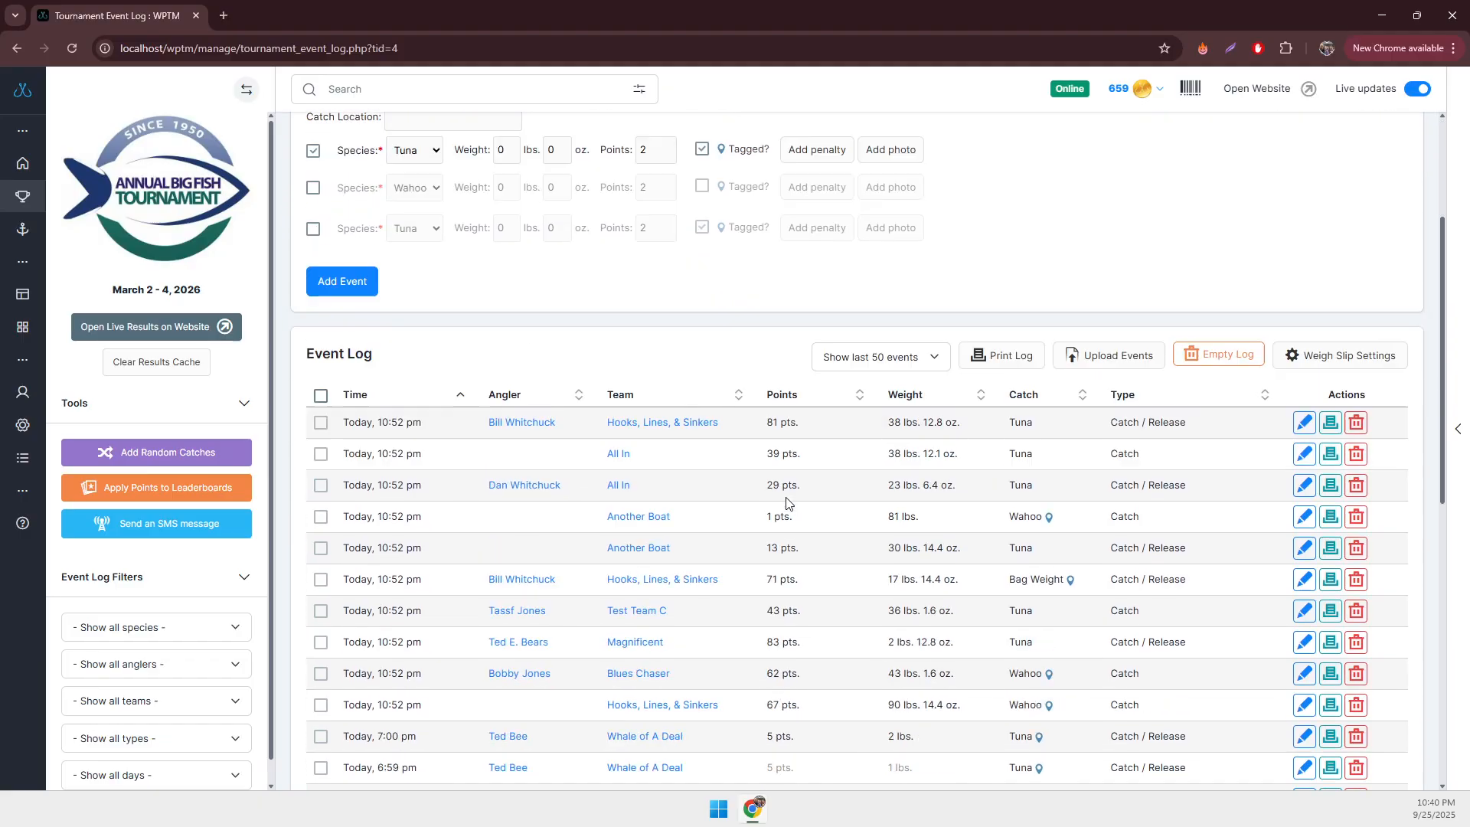
{"action": "scroll", "coordinate": [890, 479], "scroll_direction": "up", "scroll_amount": 2}
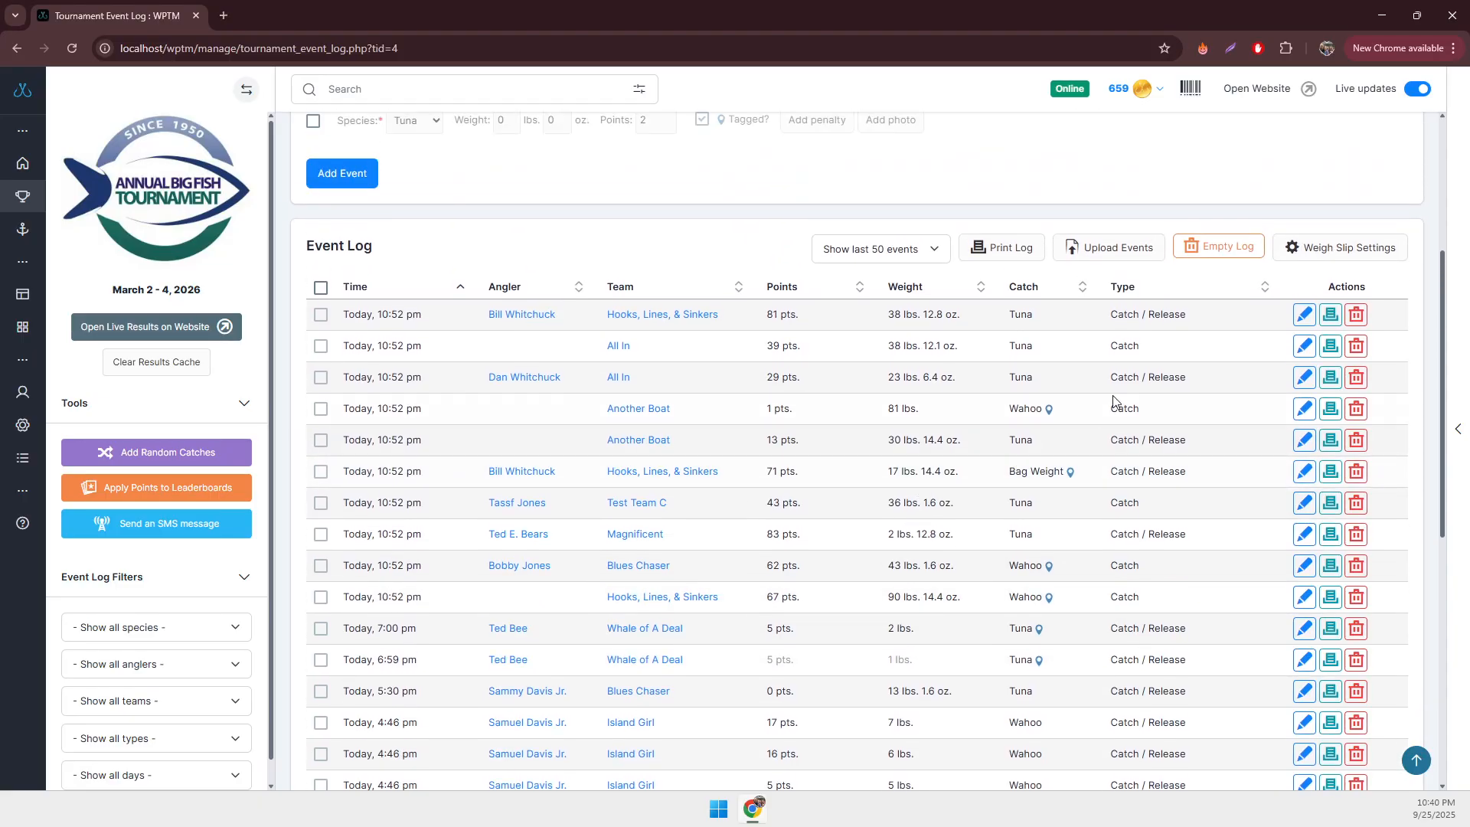
{"action": "scroll", "coordinate": [911, 490], "scroll_direction": "down", "scroll_amount": 6}
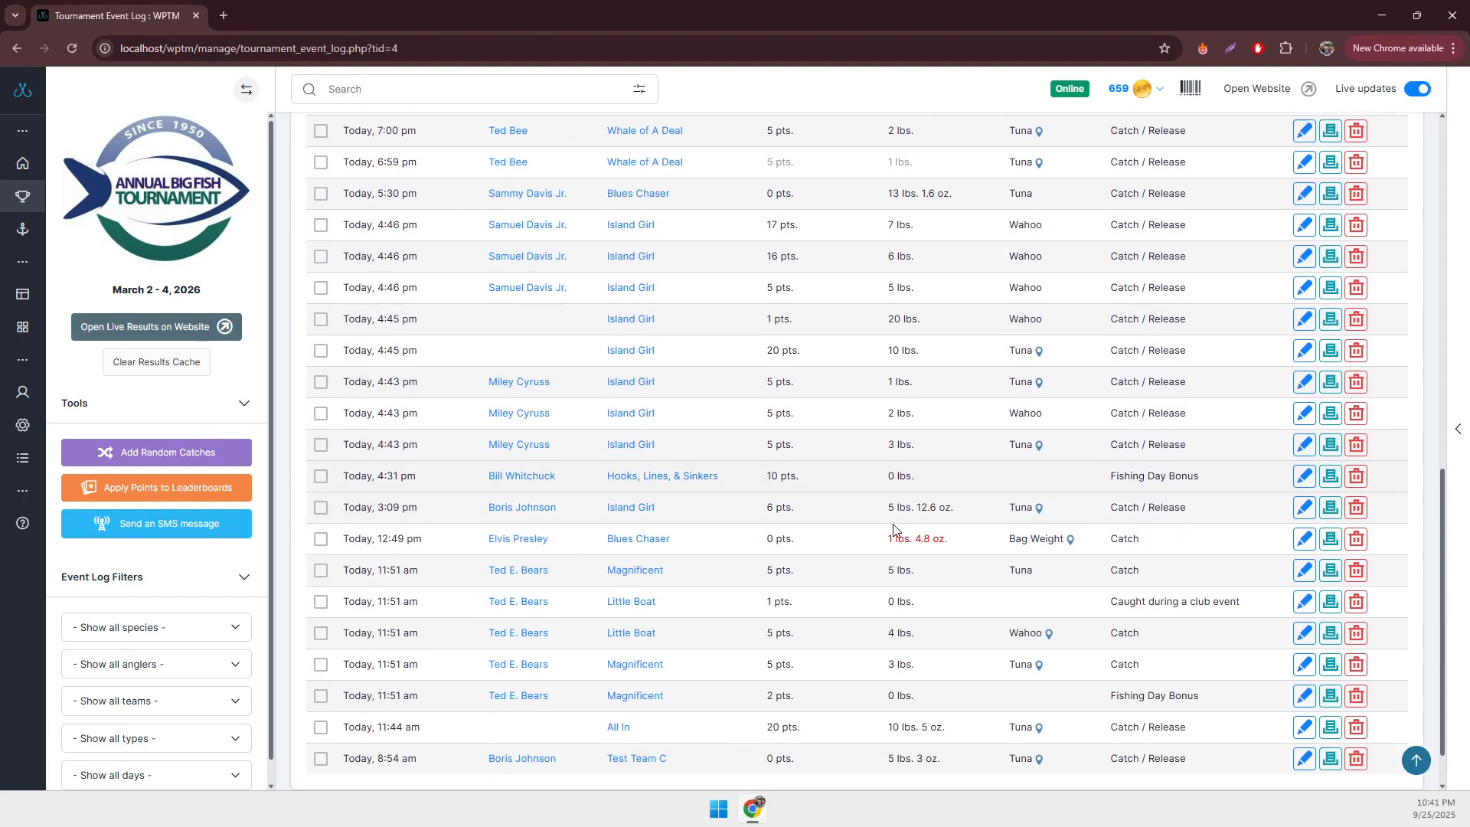
{"action": "scroll", "coordinate": [895, 520], "scroll_direction": "up", "scroll_amount": 6}
{"action": "scroll", "coordinate": [894, 526], "scroll_direction": "up", "scroll_amount": 5}
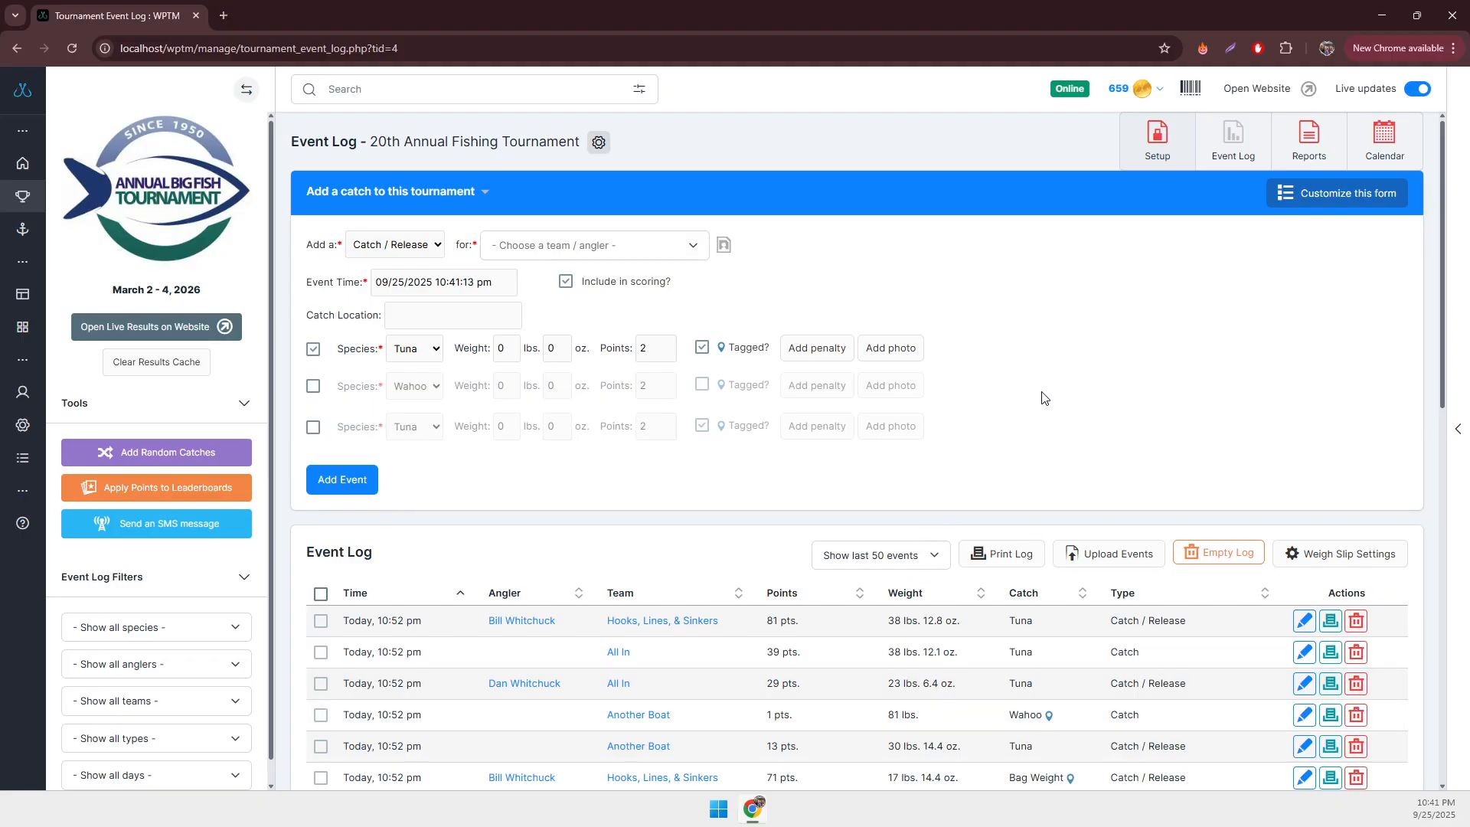
- In the tournament setup, start a new tournament page titled "Live Results for TV Output" with the page type TV Output
{"action": "left_click", "coordinate": [1156, 145]}
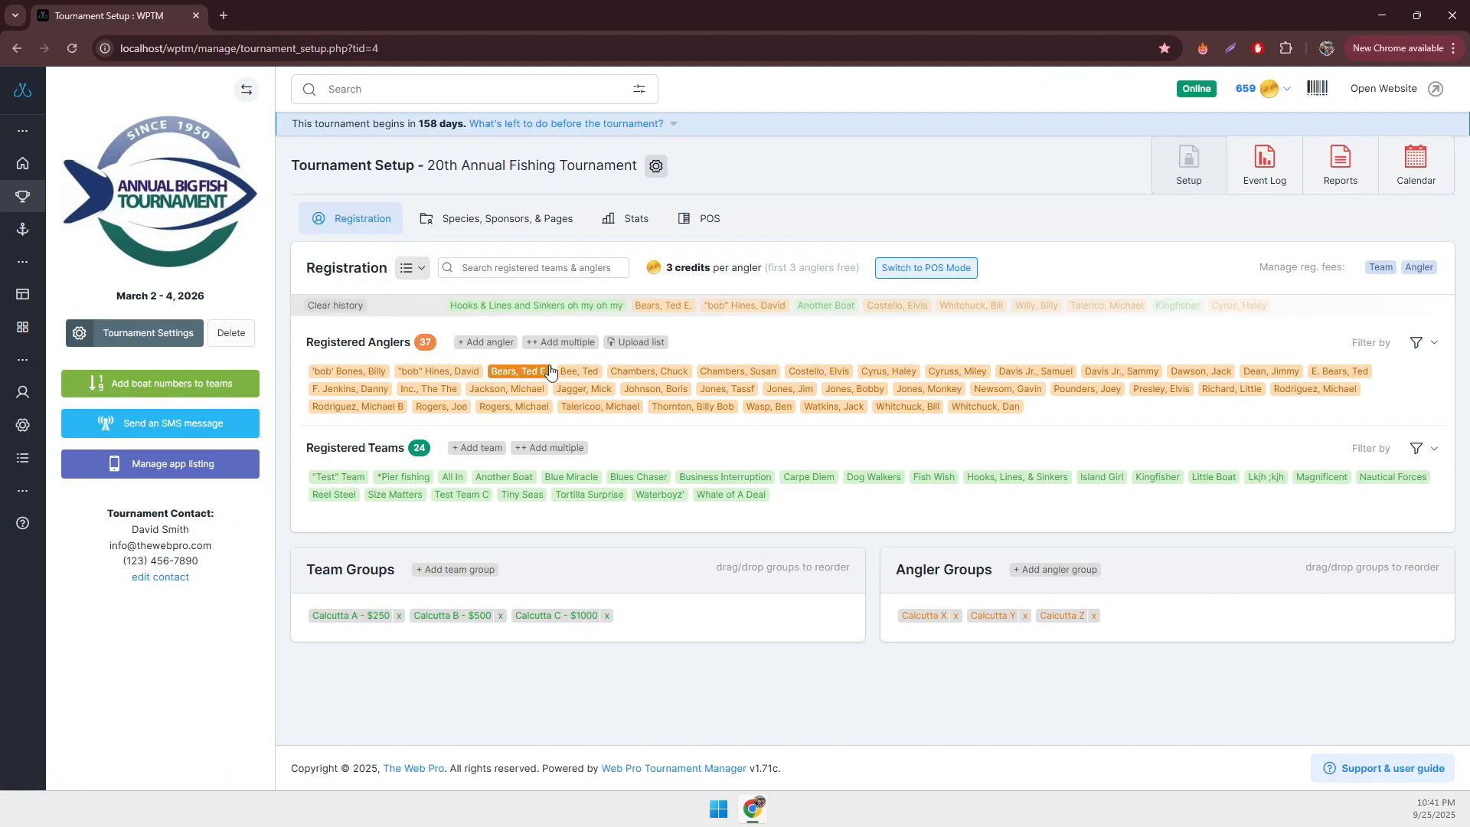
{"action": "left_click", "coordinate": [500, 227]}
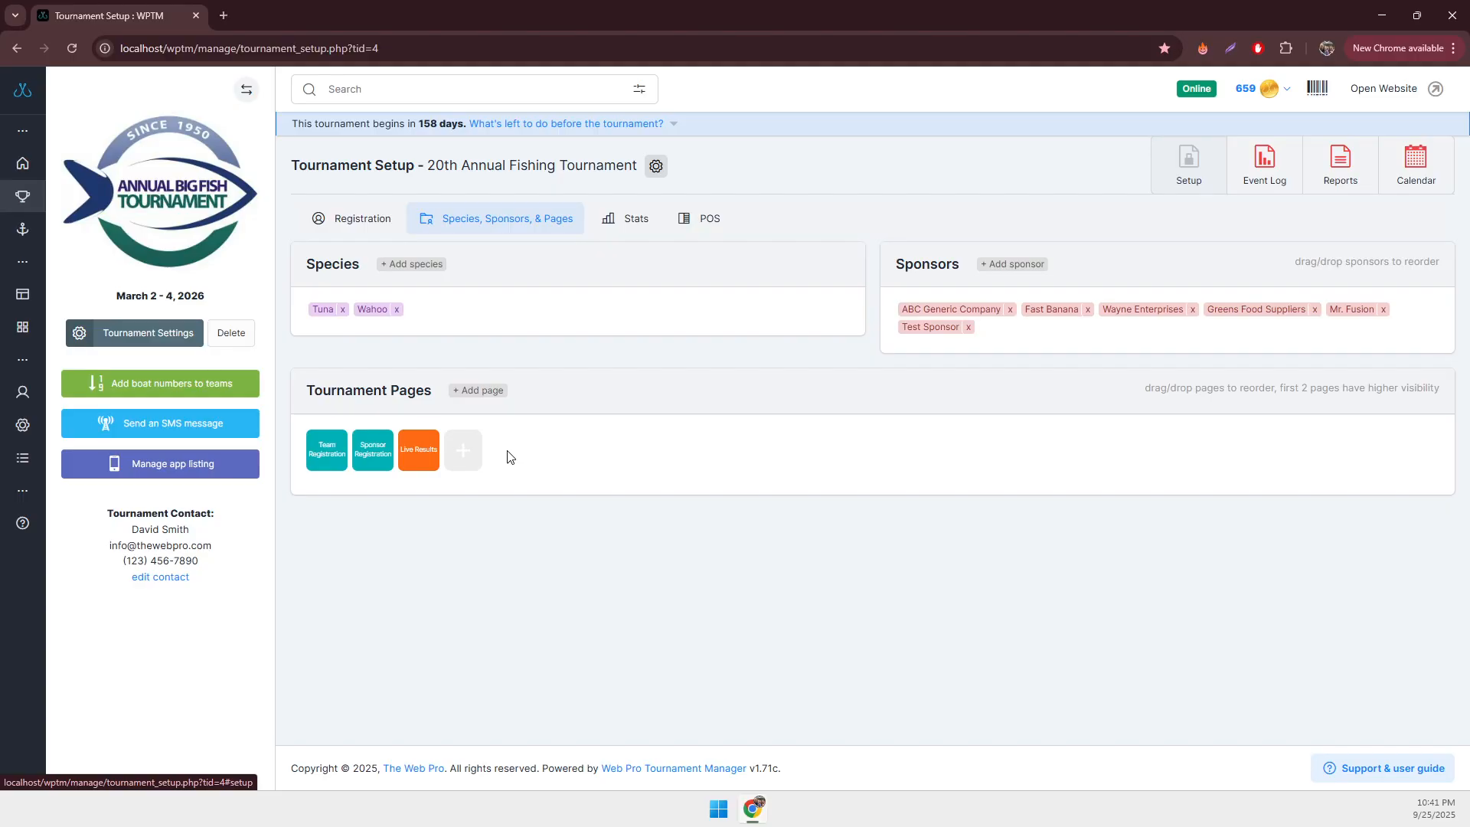
{"action": "left_click", "coordinate": [464, 452]}
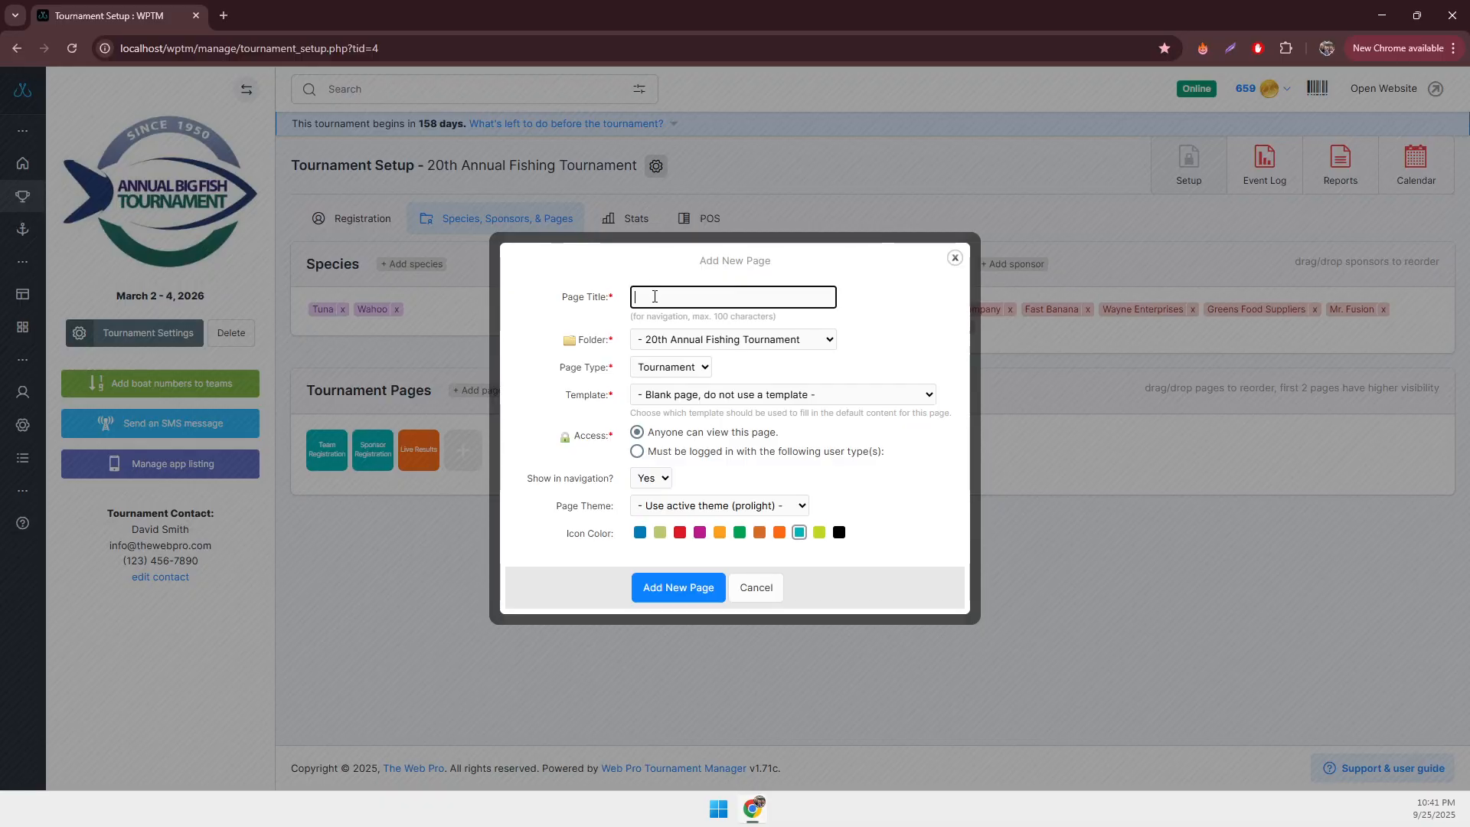
{"action": "left_click", "coordinate": [655, 296]}
{"action": "left_click", "coordinate": [744, 328]}
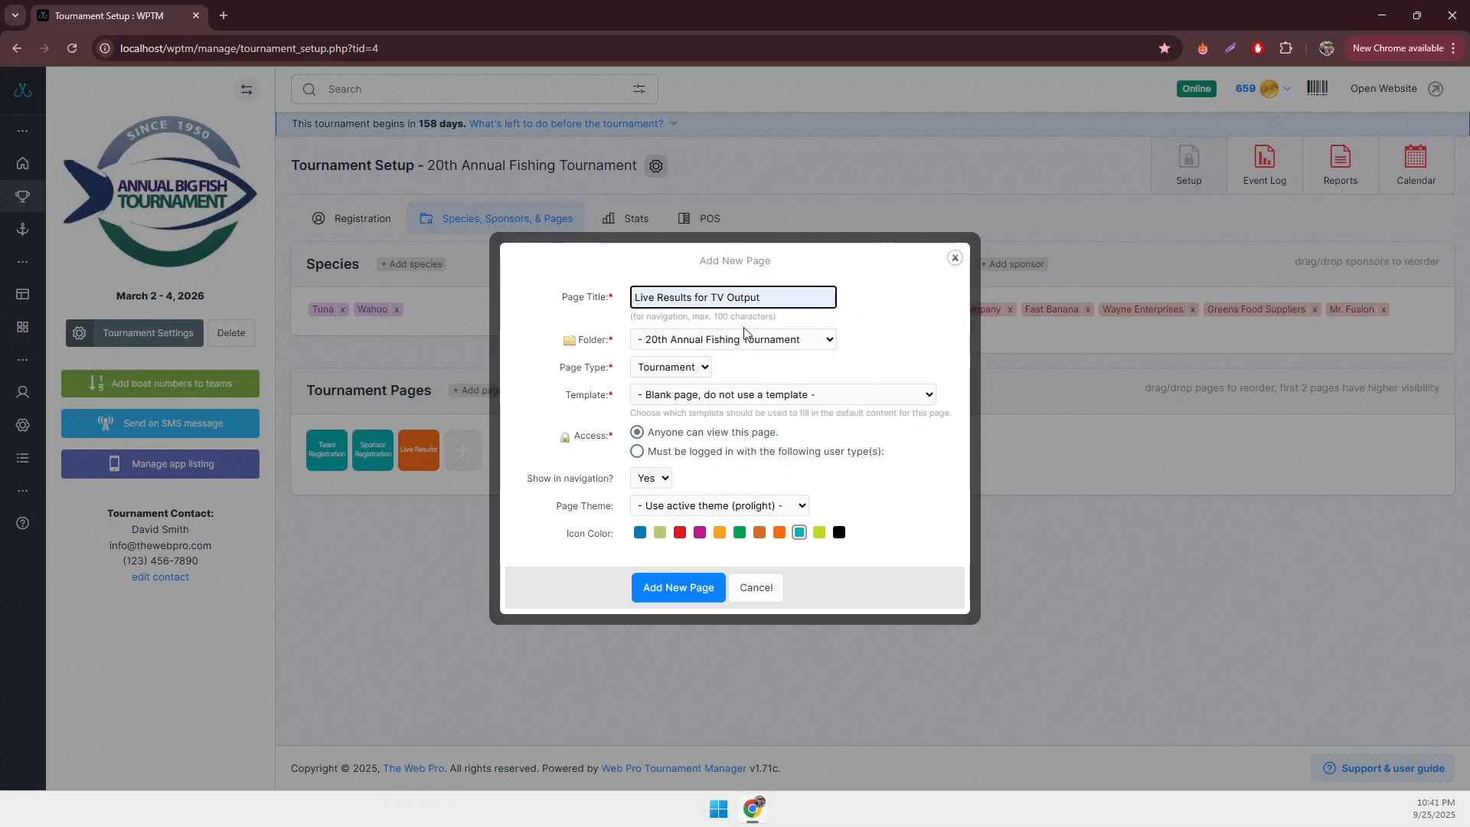
{"action": "left_click", "coordinate": [668, 368]}
{"action": "left_click", "coordinate": [677, 498]}
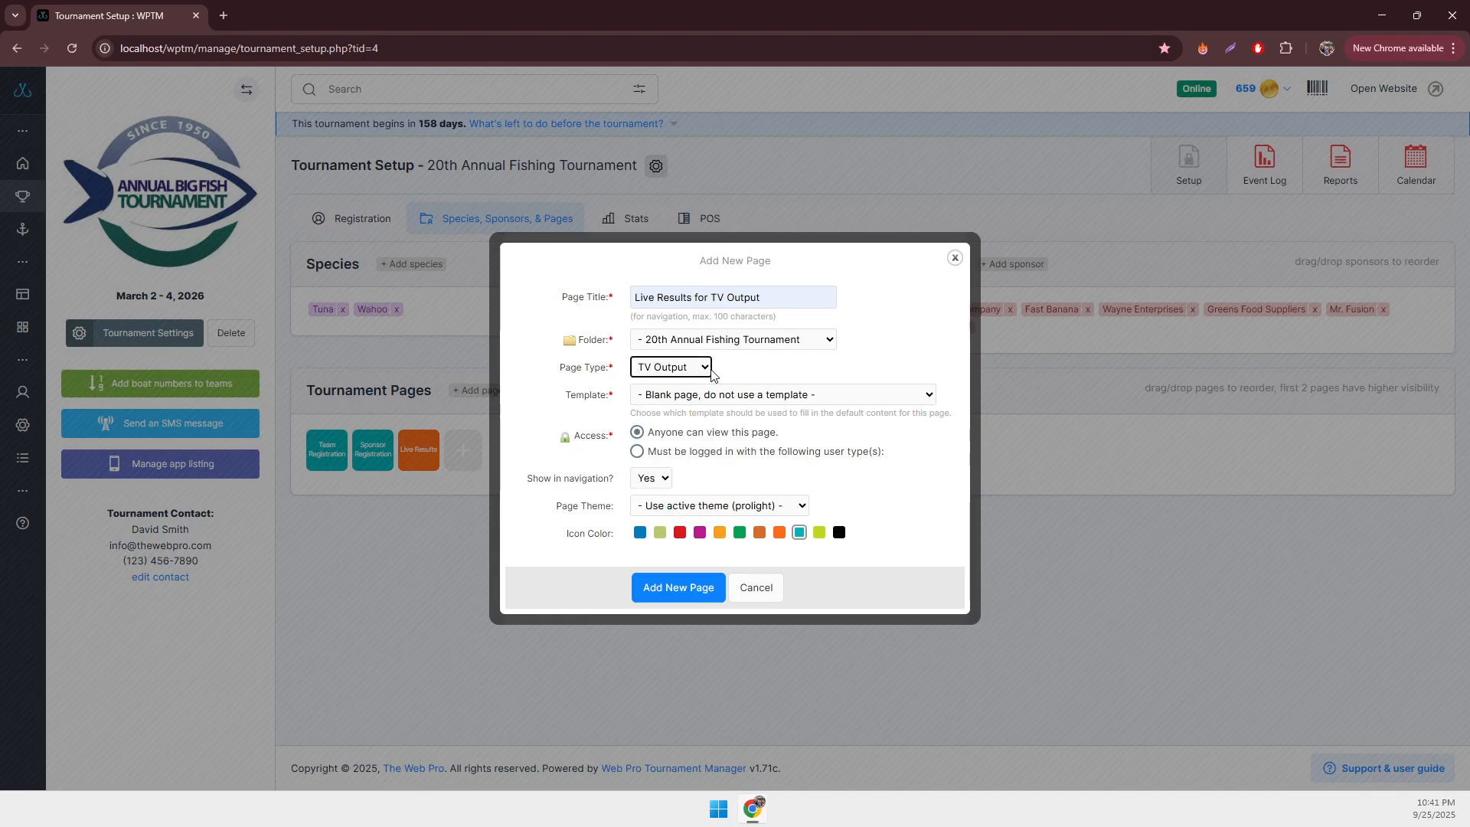
- Use the Live Results for TV Output template, hide the page from navigation, give it a black icon, and add the page
{"action": "left_click", "coordinate": [666, 395]}
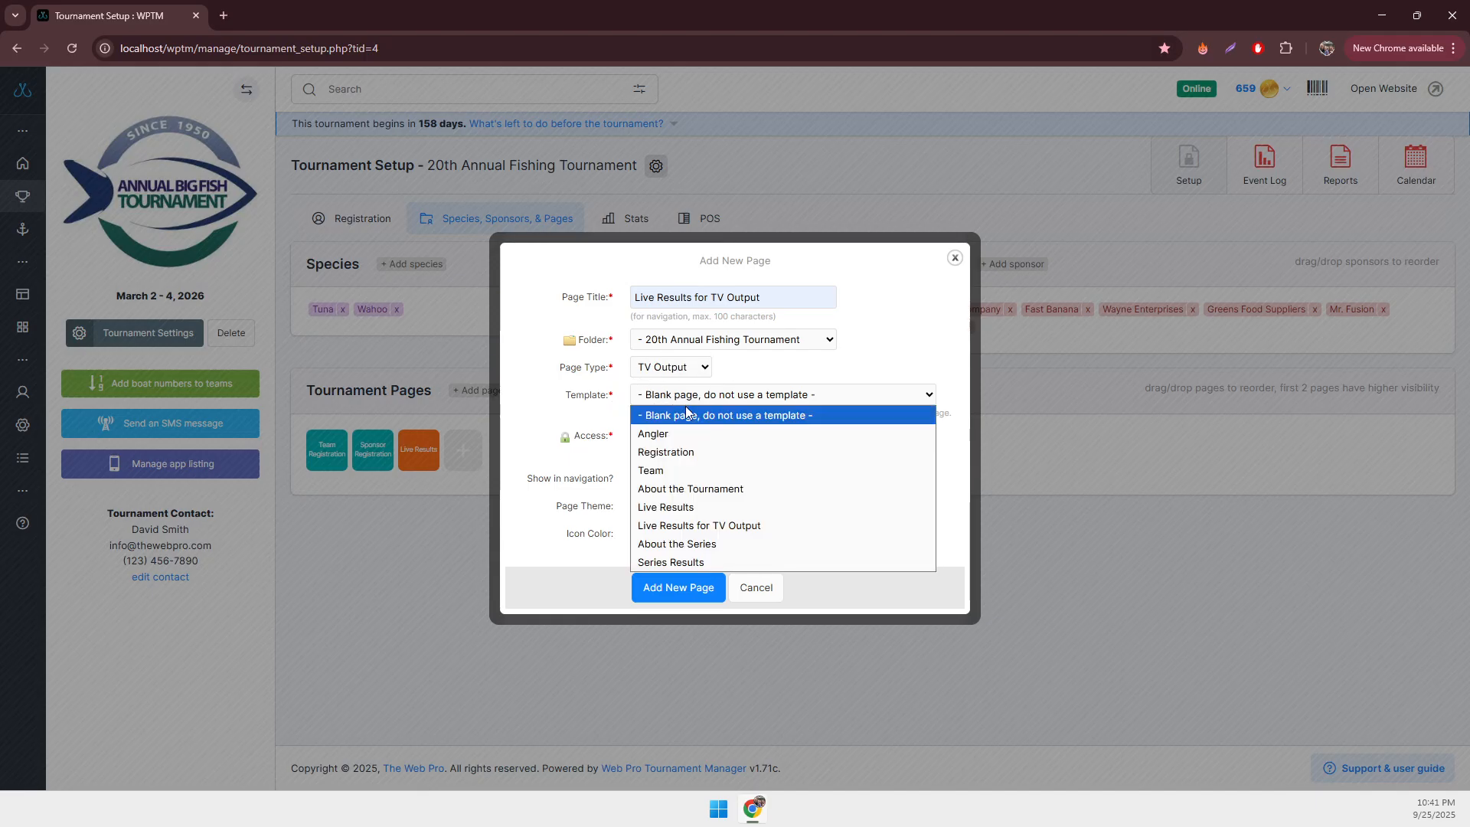
{"action": "left_click", "coordinate": [697, 528]}
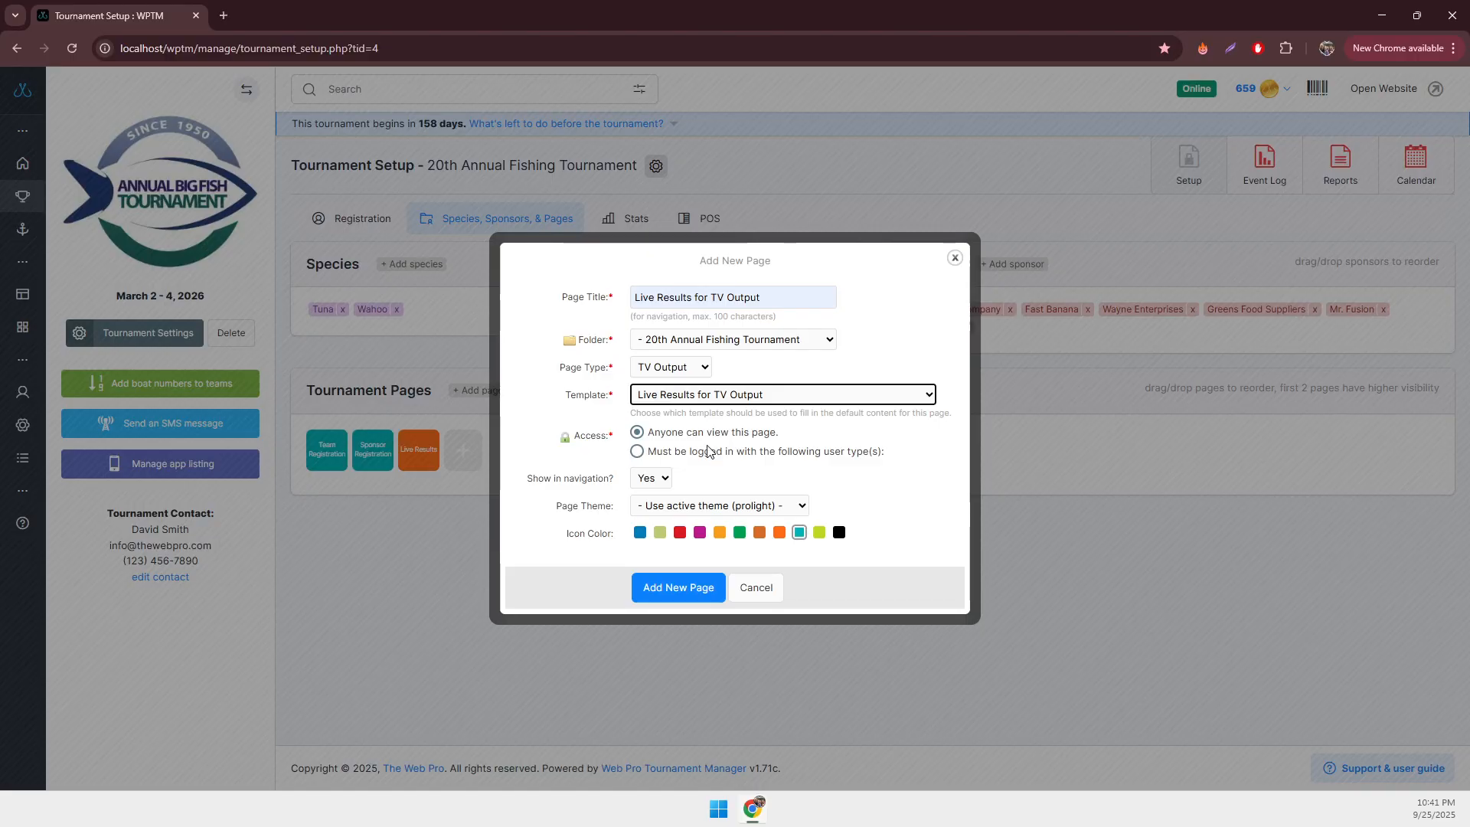
{"action": "left_click", "coordinate": [698, 482]}
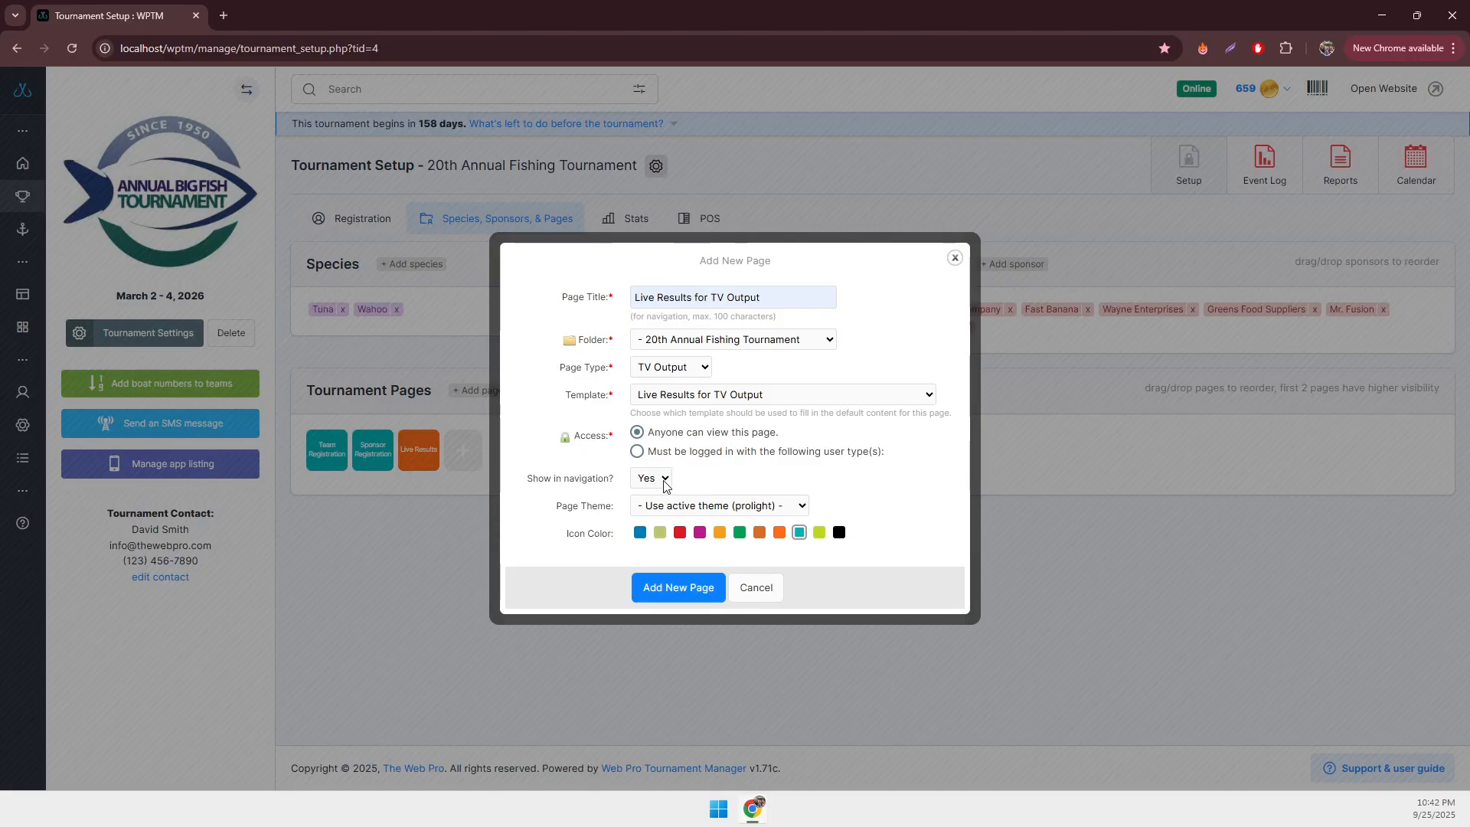
{"action": "left_click", "coordinate": [663, 480]}
{"action": "left_click", "coordinate": [657, 517]}
{"action": "left_click", "coordinate": [839, 533]}
{"action": "left_click", "coordinate": [678, 595]}
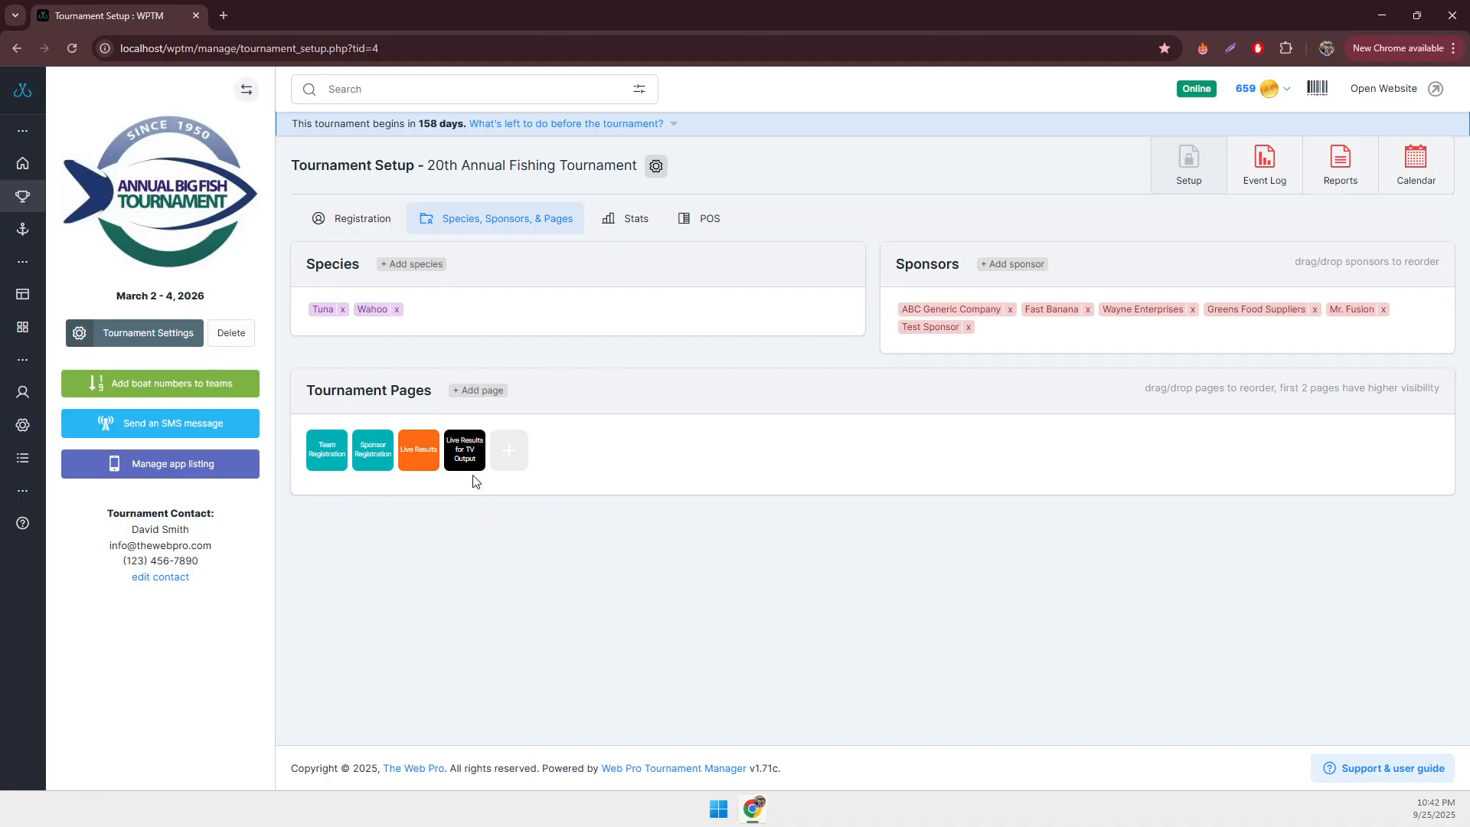
- Open the Live Results for TV Output page for editing and delete its default Team Leaderboard and Angler Leaderboard components
{"action": "left_click", "coordinate": [465, 456]}
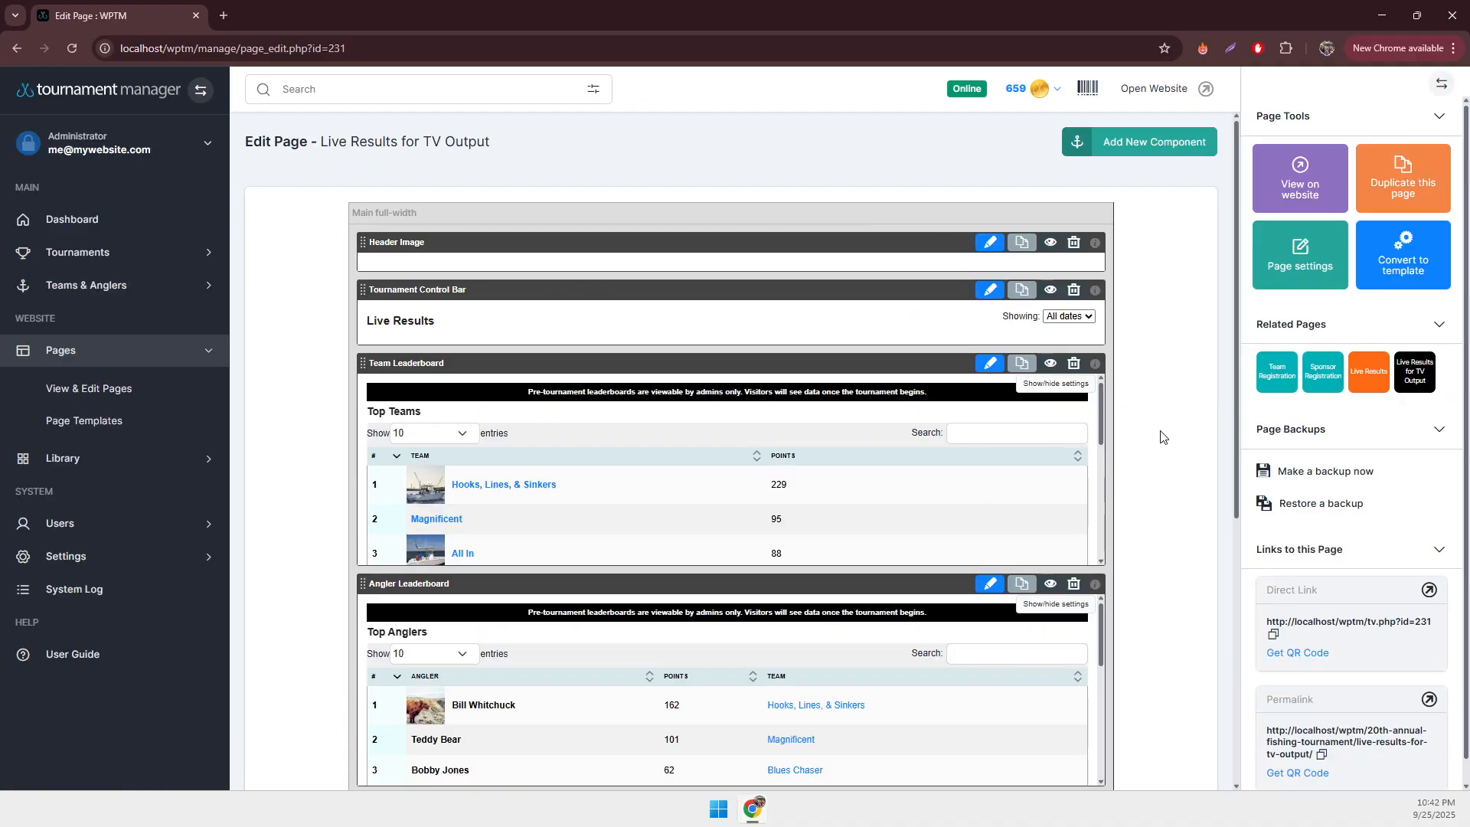
{"action": "scroll", "coordinate": [1156, 433], "scroll_direction": "down", "scroll_amount": 5}
{"action": "scroll", "coordinate": [1158, 448], "scroll_direction": "up", "scroll_amount": 5}
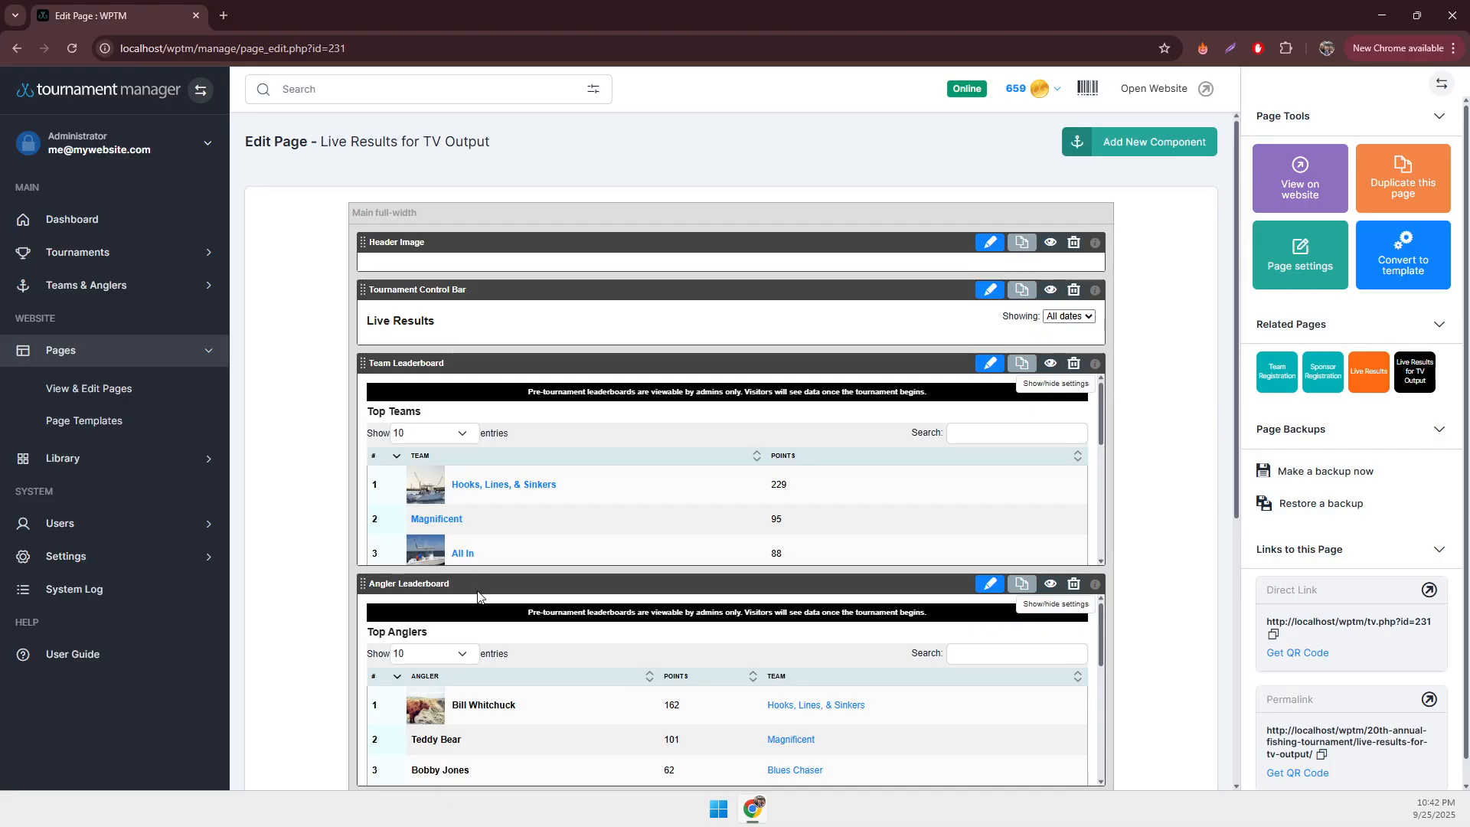
{"action": "left_click", "coordinate": [1074, 363]}
{"action": "left_click", "coordinate": [705, 470]}
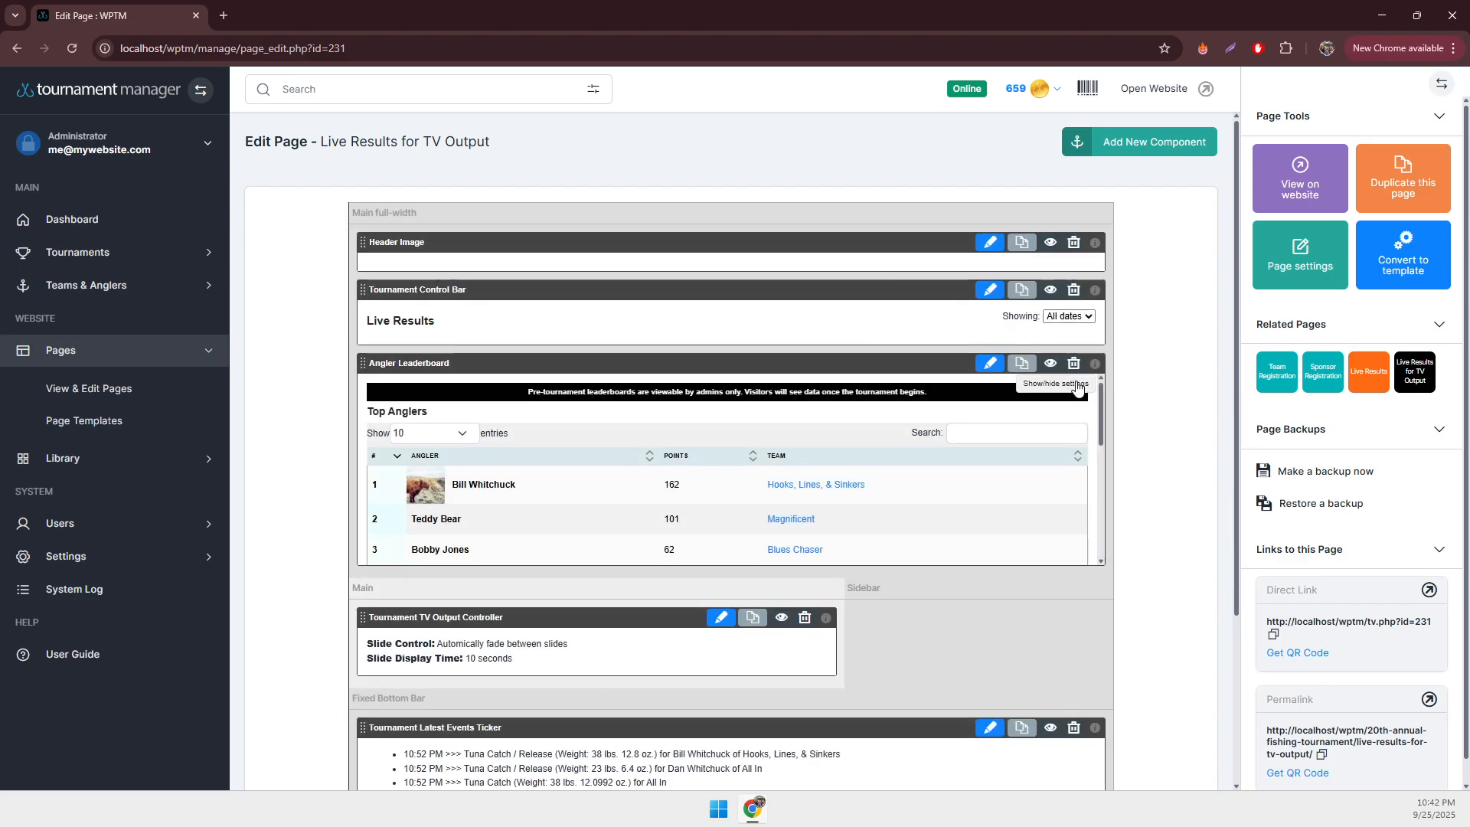
{"action": "left_click", "coordinate": [1075, 365]}
{"action": "left_click", "coordinate": [701, 470]}
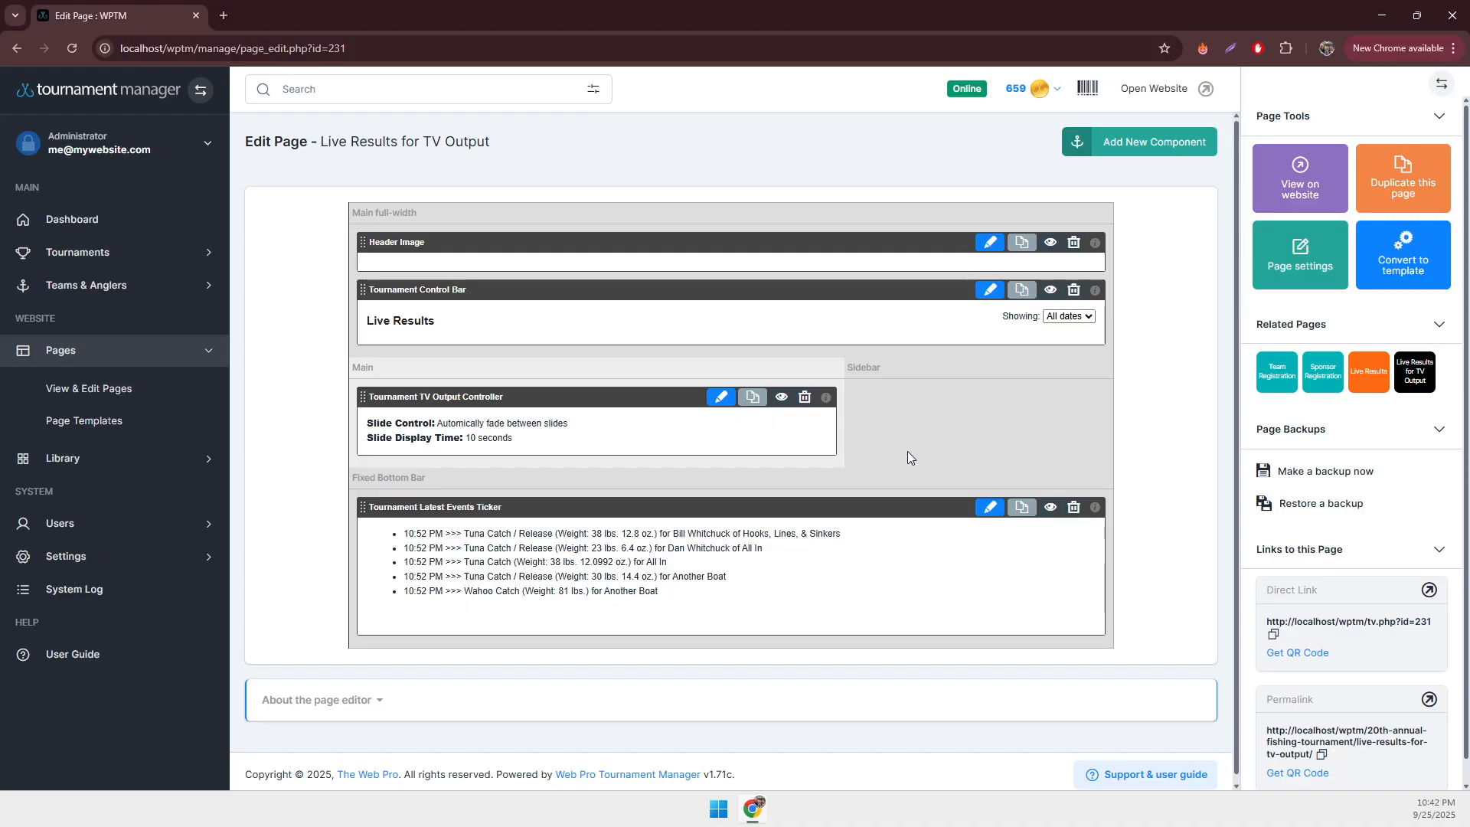
- From the Live Results page, duplicate the "Top Teams by biggest fish" leaderboard as a copy to the tournament's Live Results for TV Output page
{"action": "left_click", "coordinate": [1370, 379]}
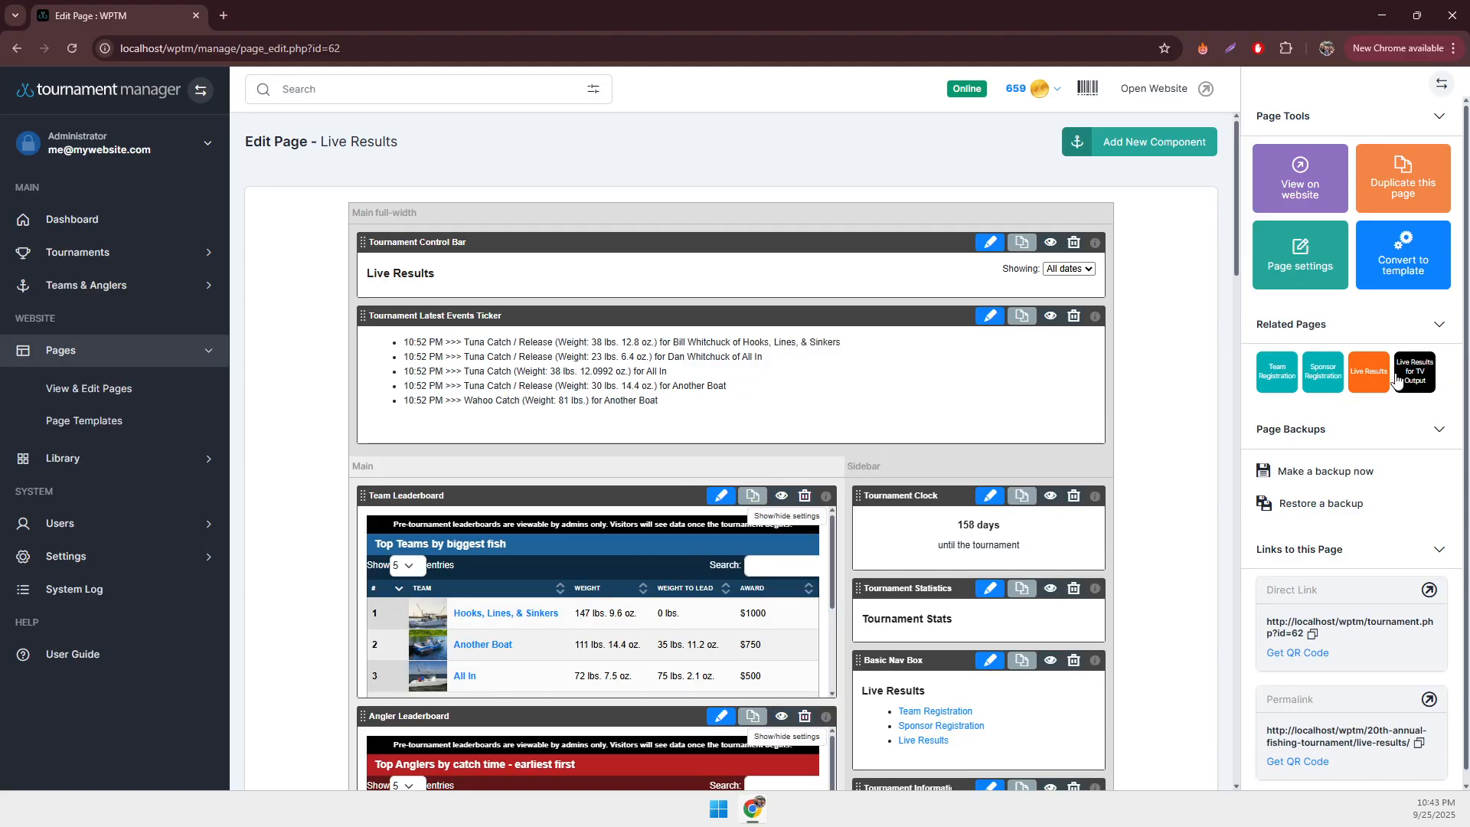
{"action": "scroll", "coordinate": [1156, 437], "scroll_direction": "down", "scroll_amount": 2}
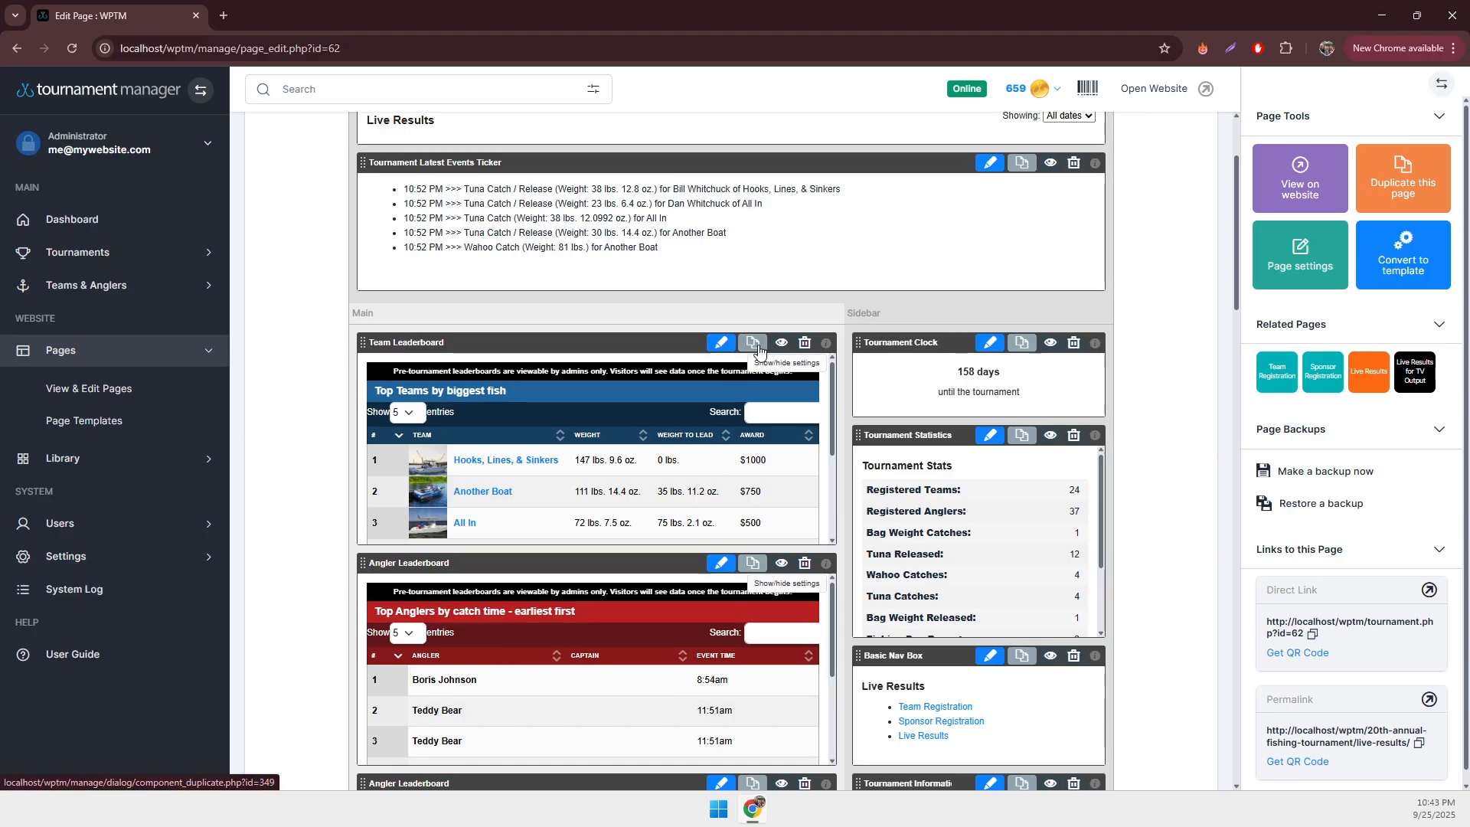
{"action": "left_click", "coordinate": [754, 346]}
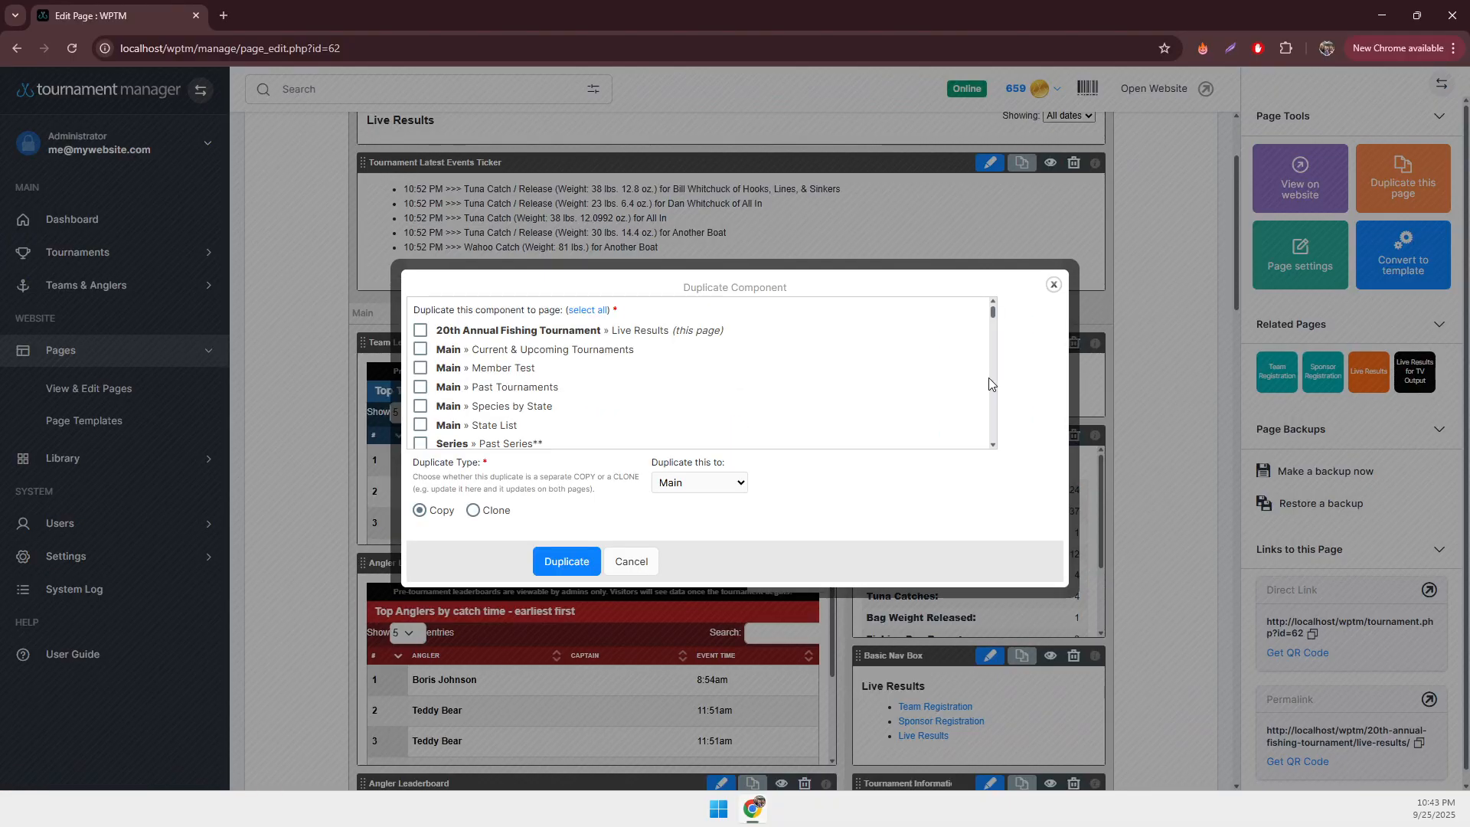
{"action": "left_click", "coordinate": [993, 445]}
{"action": "scroll", "coordinate": [993, 445], "scroll_direction": "down", "scroll_amount": 5}
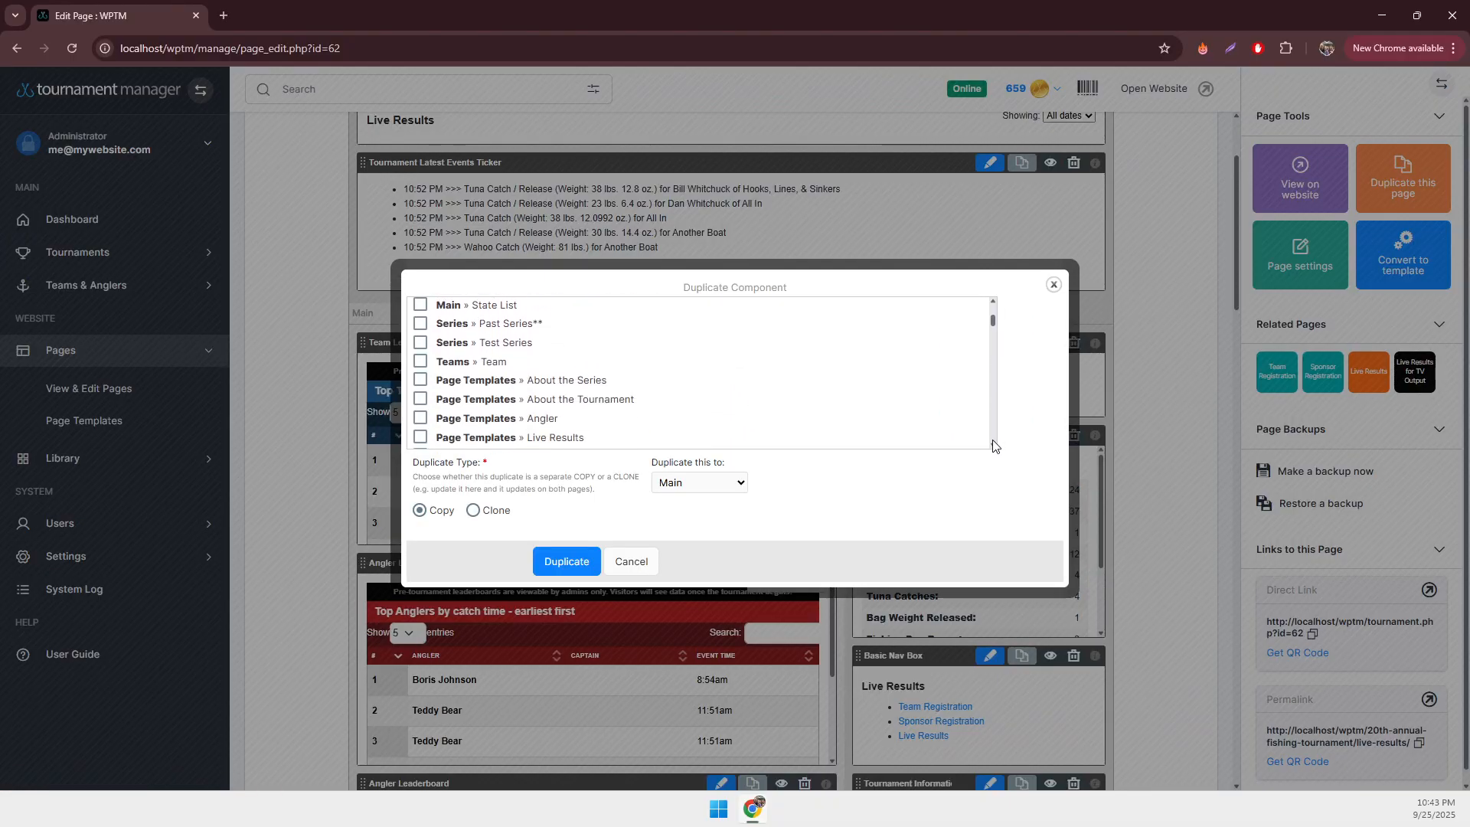
{"action": "scroll", "coordinate": [549, 339], "scroll_direction": "up", "scroll_amount": 3}
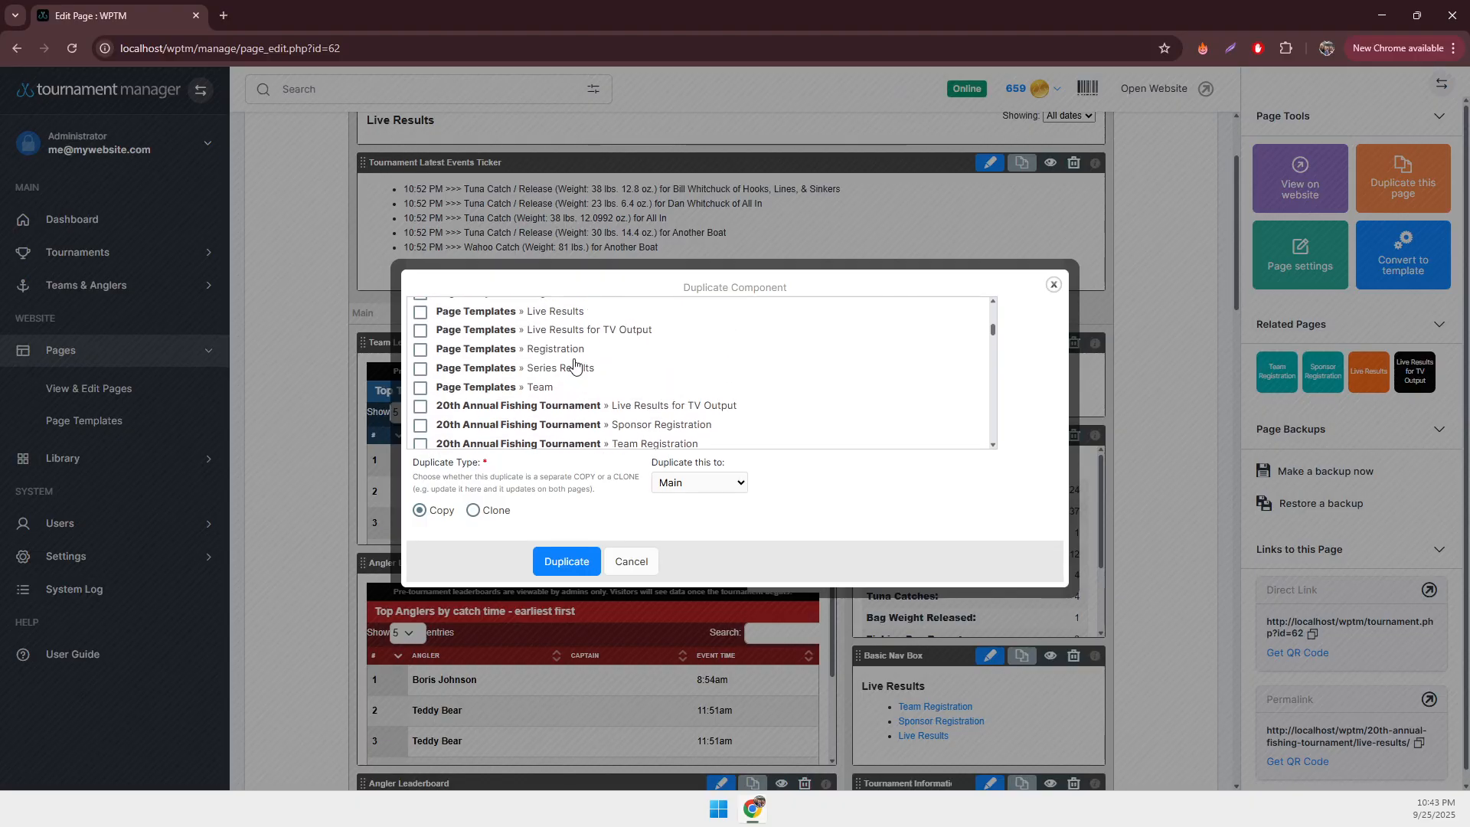
{"action": "left_click", "coordinate": [533, 424]}
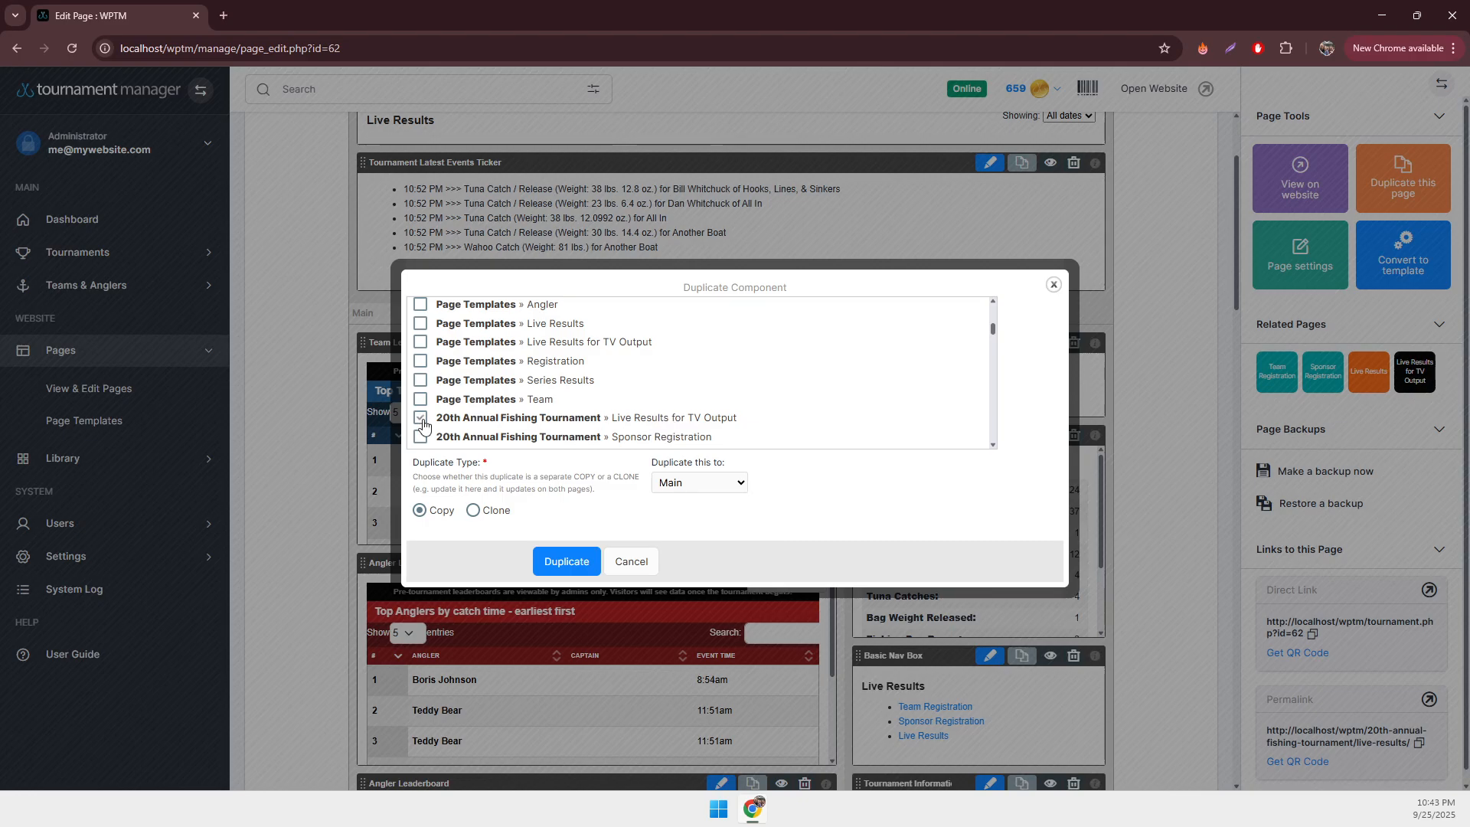
{"action": "left_click", "coordinate": [565, 562]}
{"action": "left_click", "coordinate": [794, 479]}
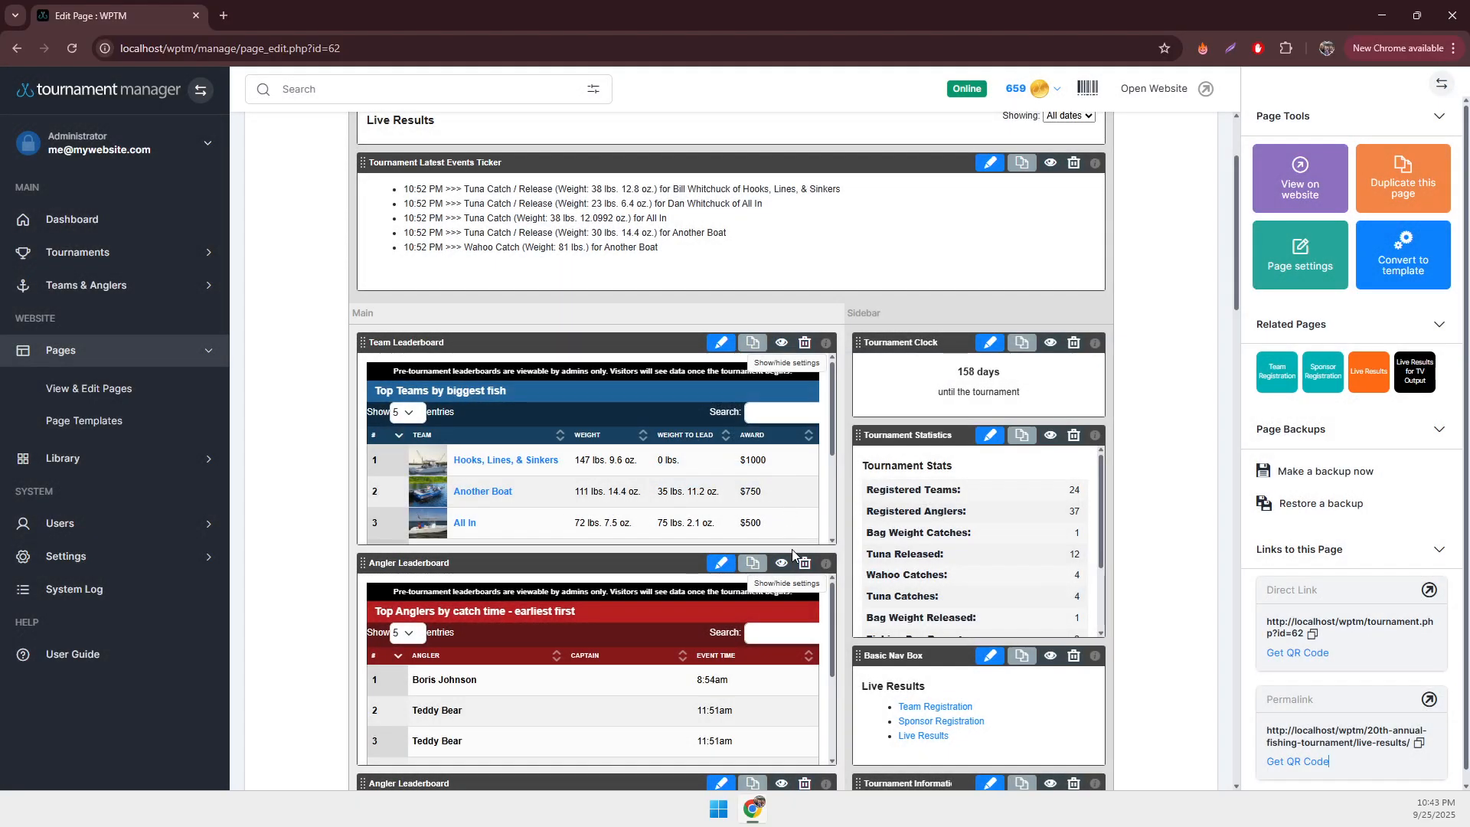
- Duplicate the "Top Anglers by catch time - earliest first" leaderboard as a copy to the same TV output page and go to the duplicate
{"action": "left_click", "coordinate": [756, 564]}
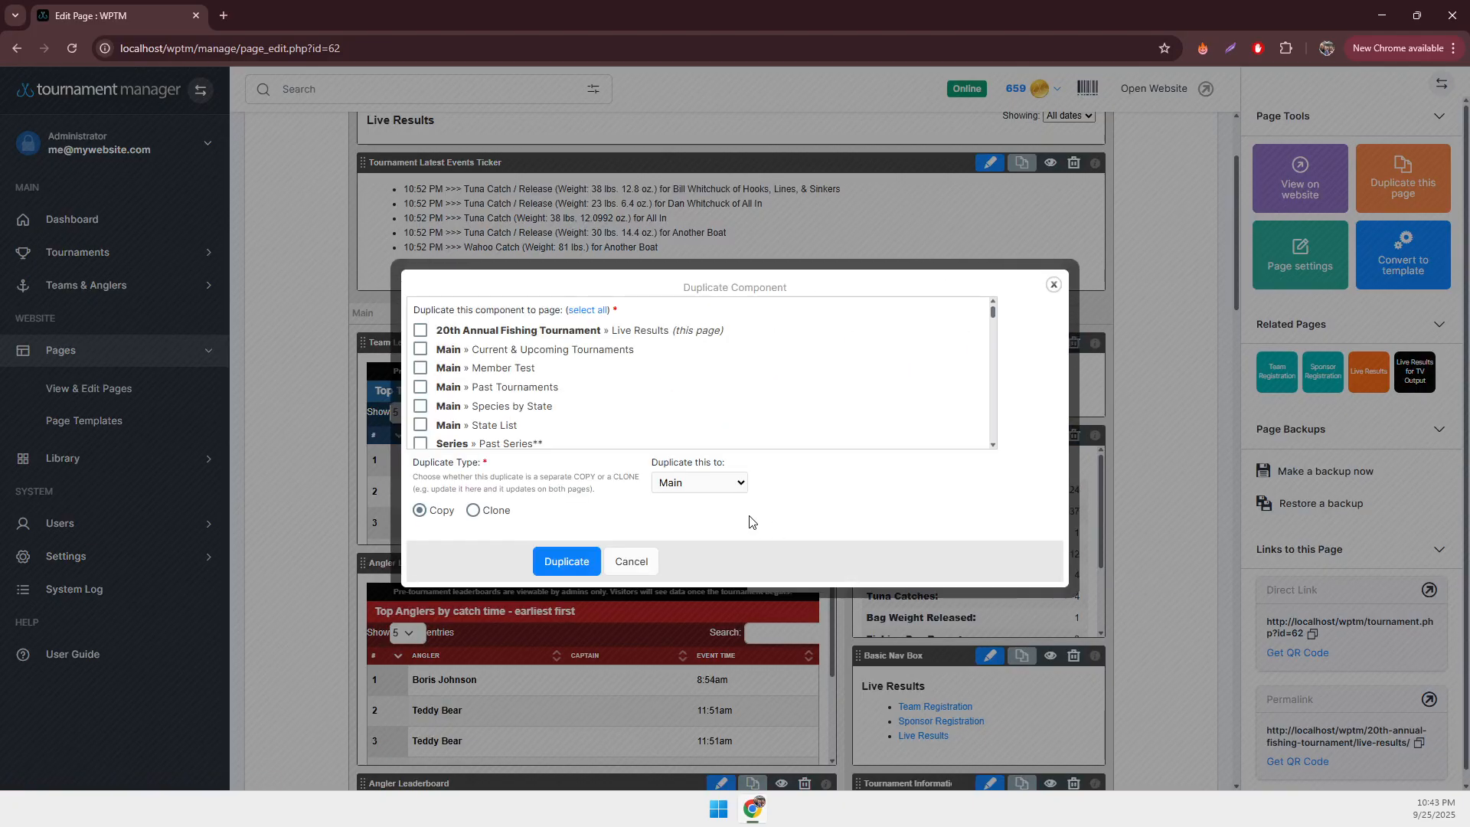
{"action": "left_click", "coordinate": [993, 448]}
{"action": "scroll", "coordinate": [993, 449], "scroll_direction": "down", "scroll_amount": 2}
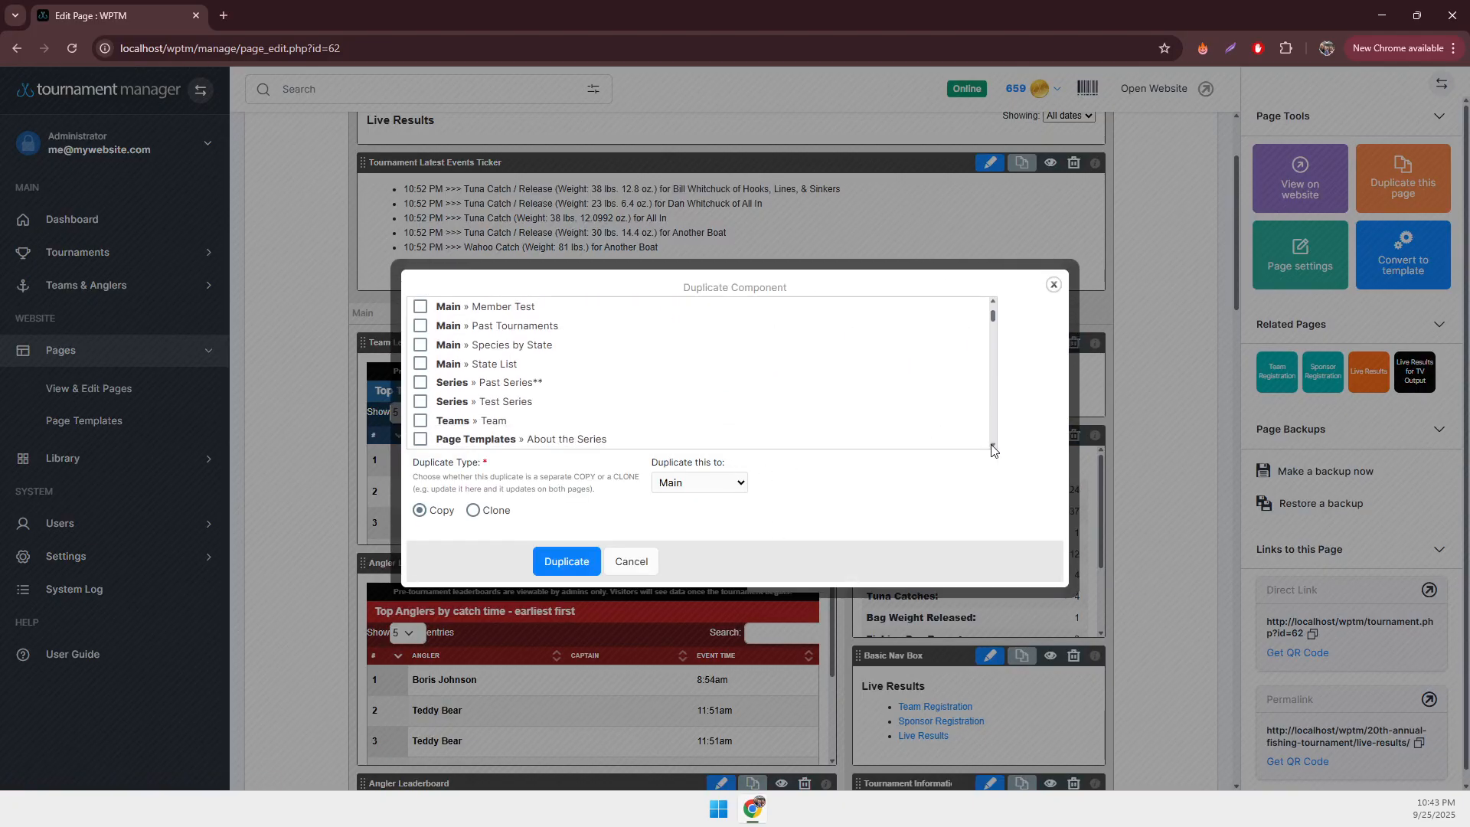
{"action": "scroll", "coordinate": [750, 407], "scroll_direction": "down", "scroll_amount": 3}
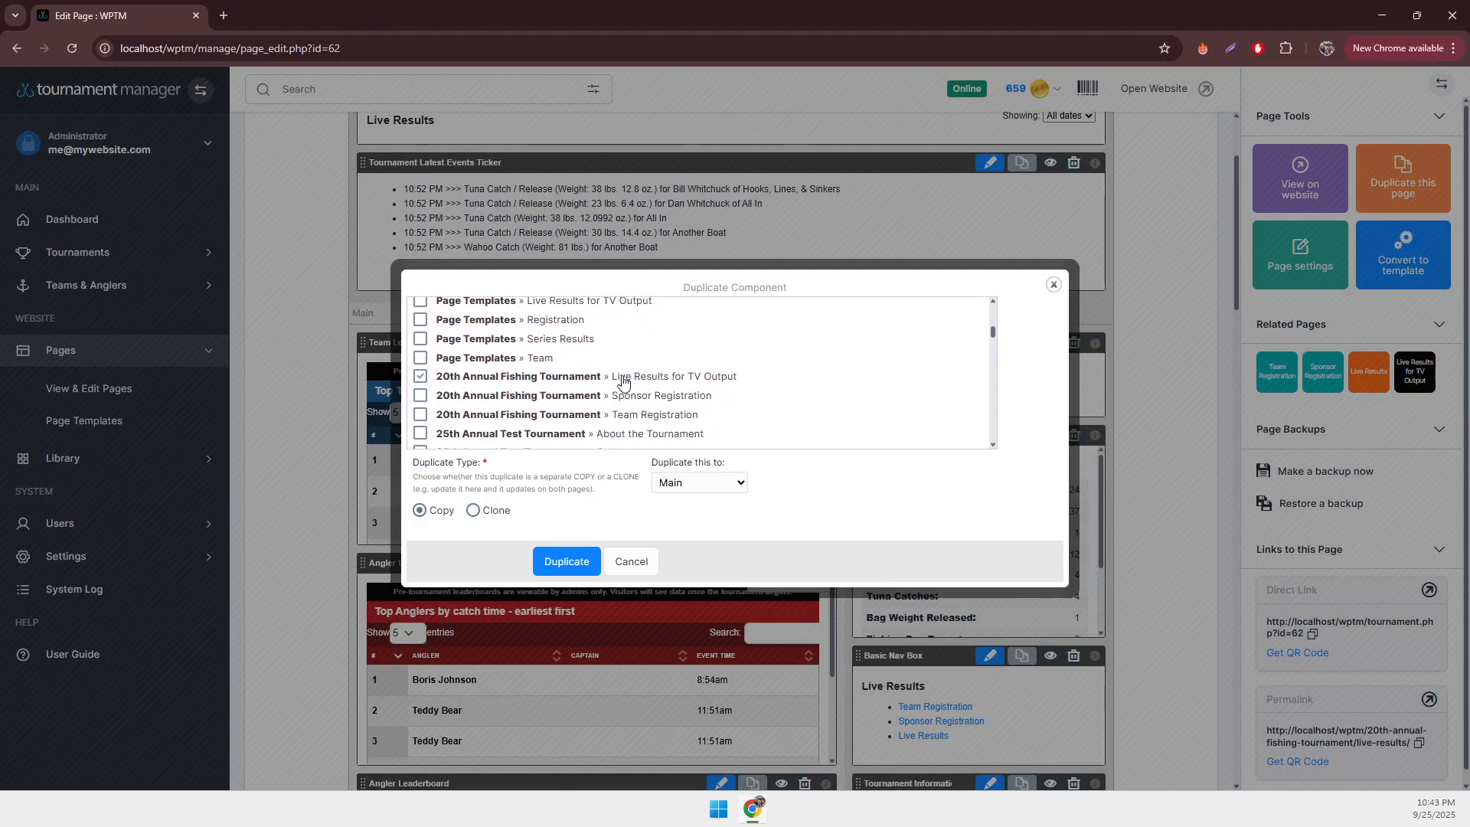
{"action": "left_click", "coordinate": [553, 557]}
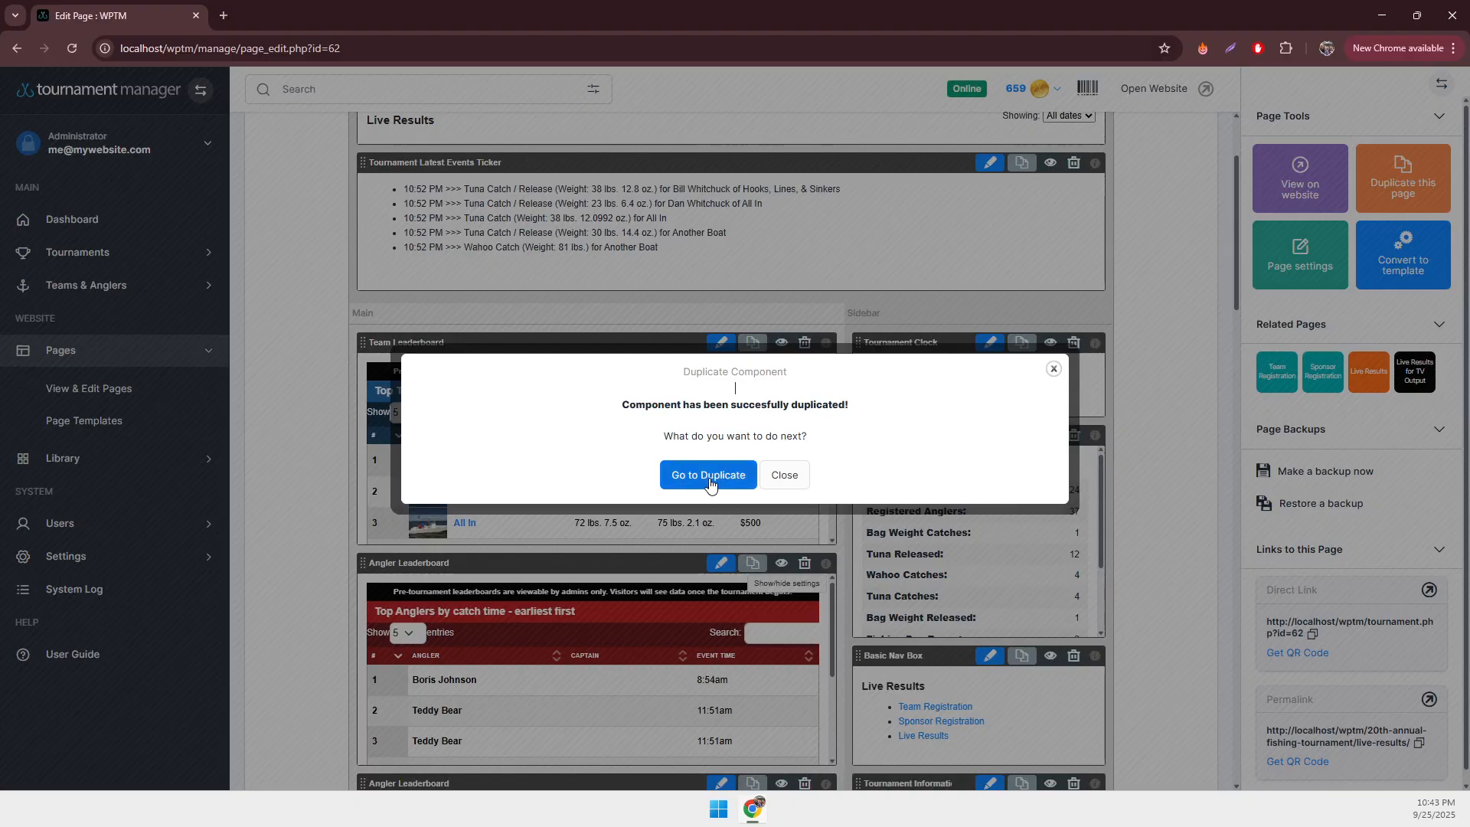
{"action": "left_click", "coordinate": [708, 476]}
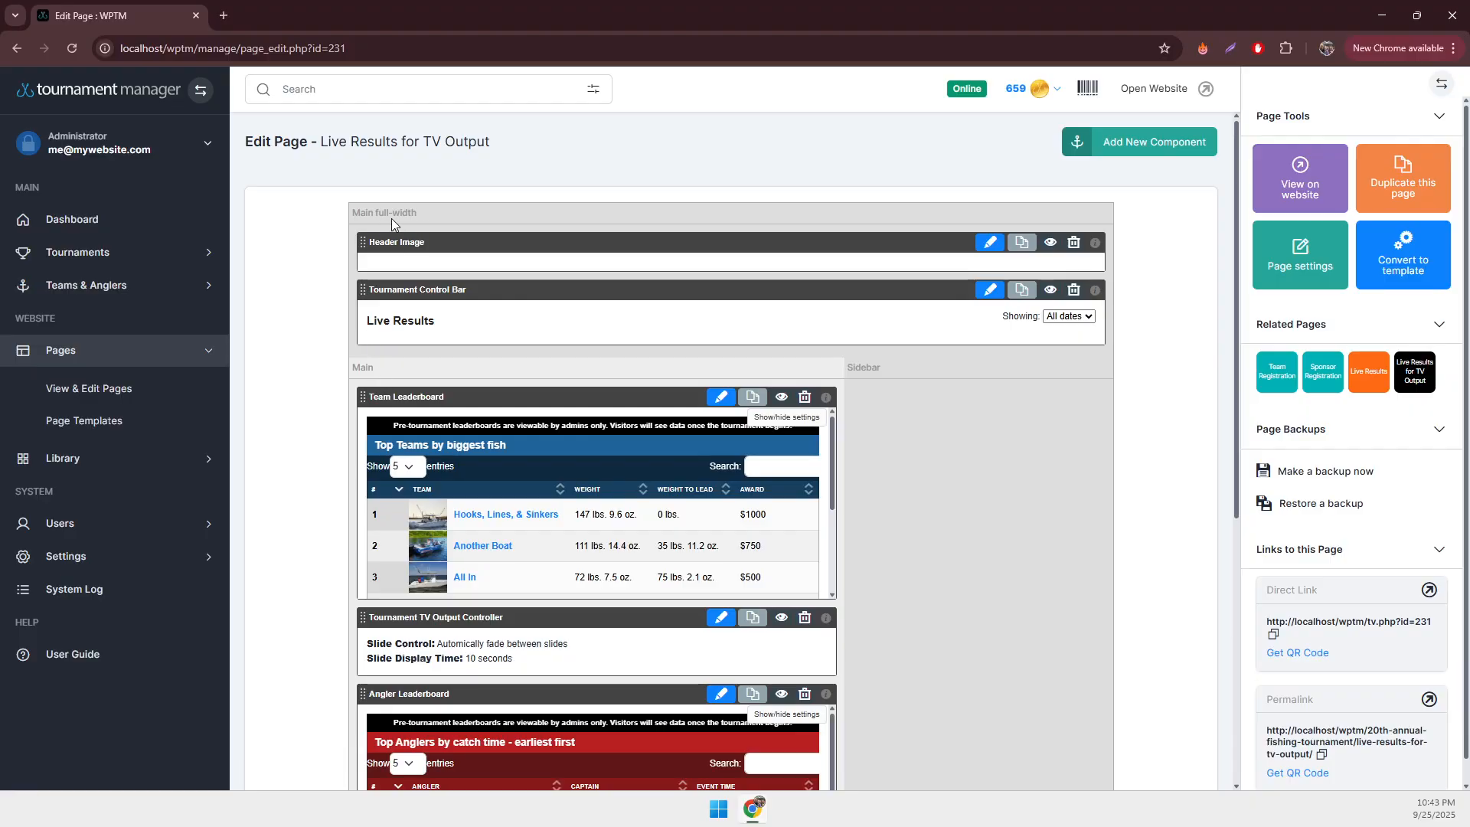
- Move the Team Leaderboard and Angler Leaderboard into the Main full-width area, in that order below the Tournament Control Bar
{"action": "left_click_drag", "start_coordinate": [362, 397], "coordinate": [613, 264]}
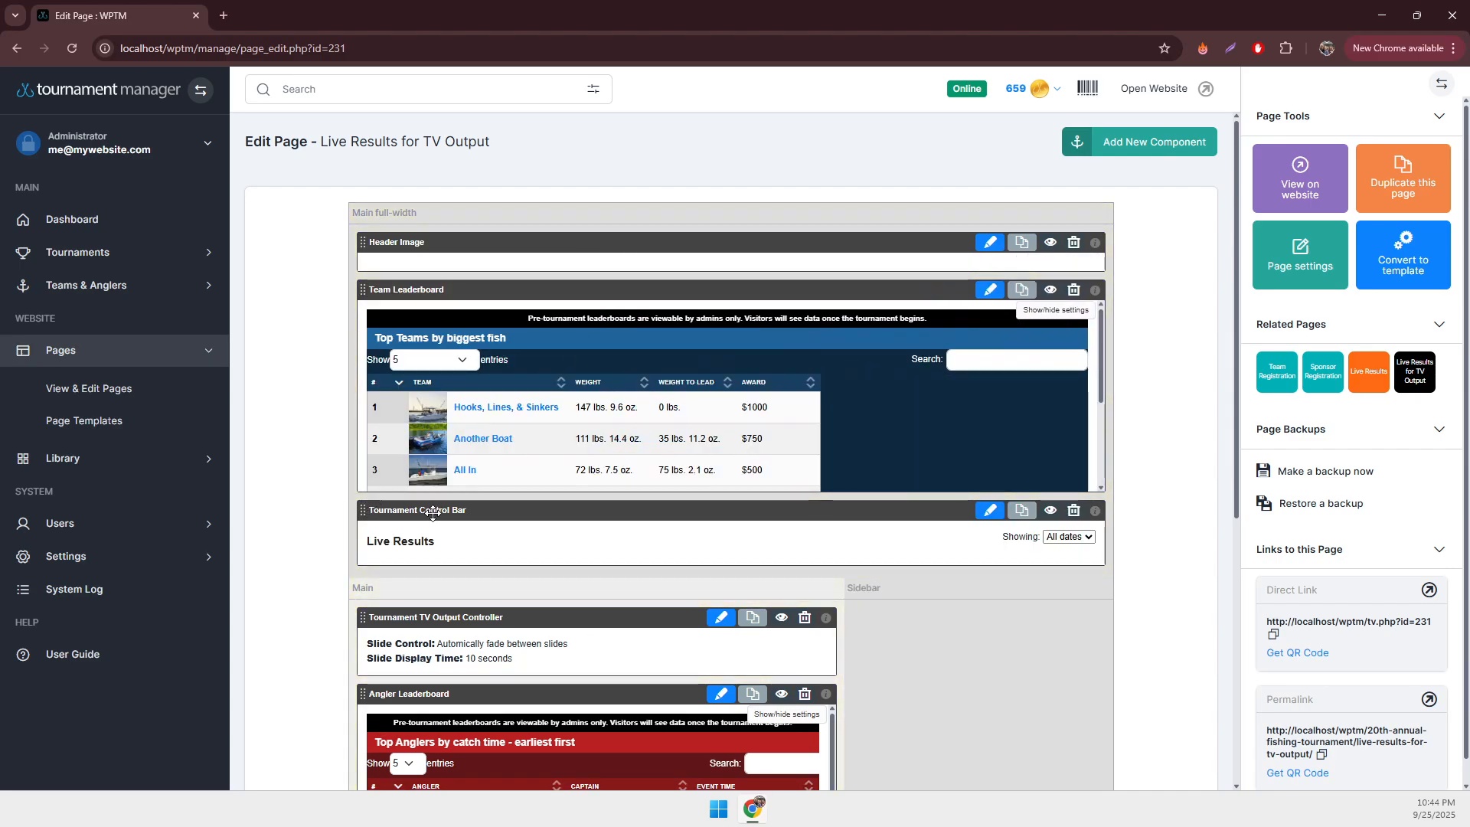
{"action": "left_click_drag", "start_coordinate": [414, 510], "coordinate": [413, 293]}
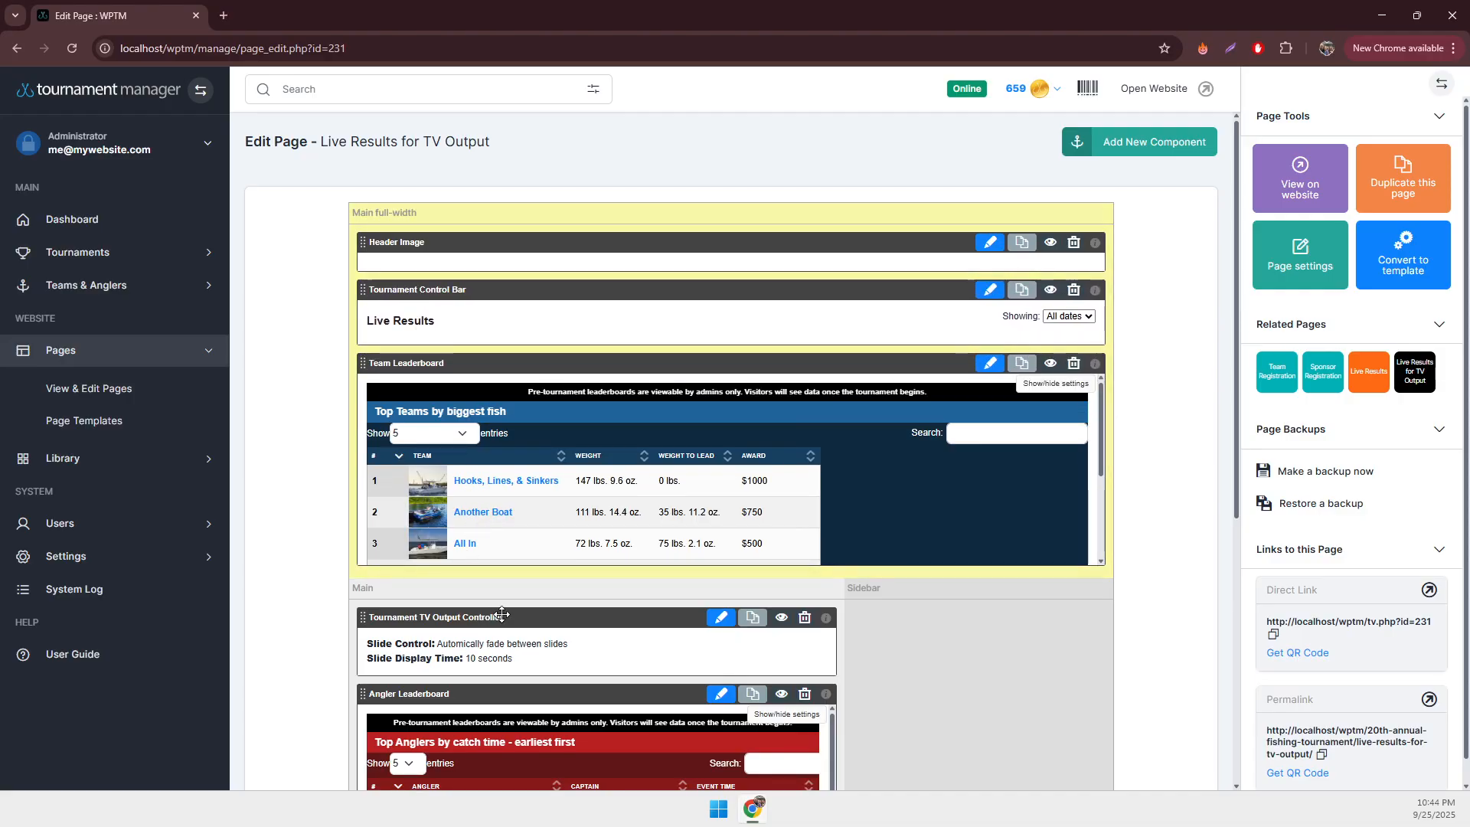
{"action": "left_click_drag", "start_coordinate": [382, 696], "coordinate": [469, 448]}
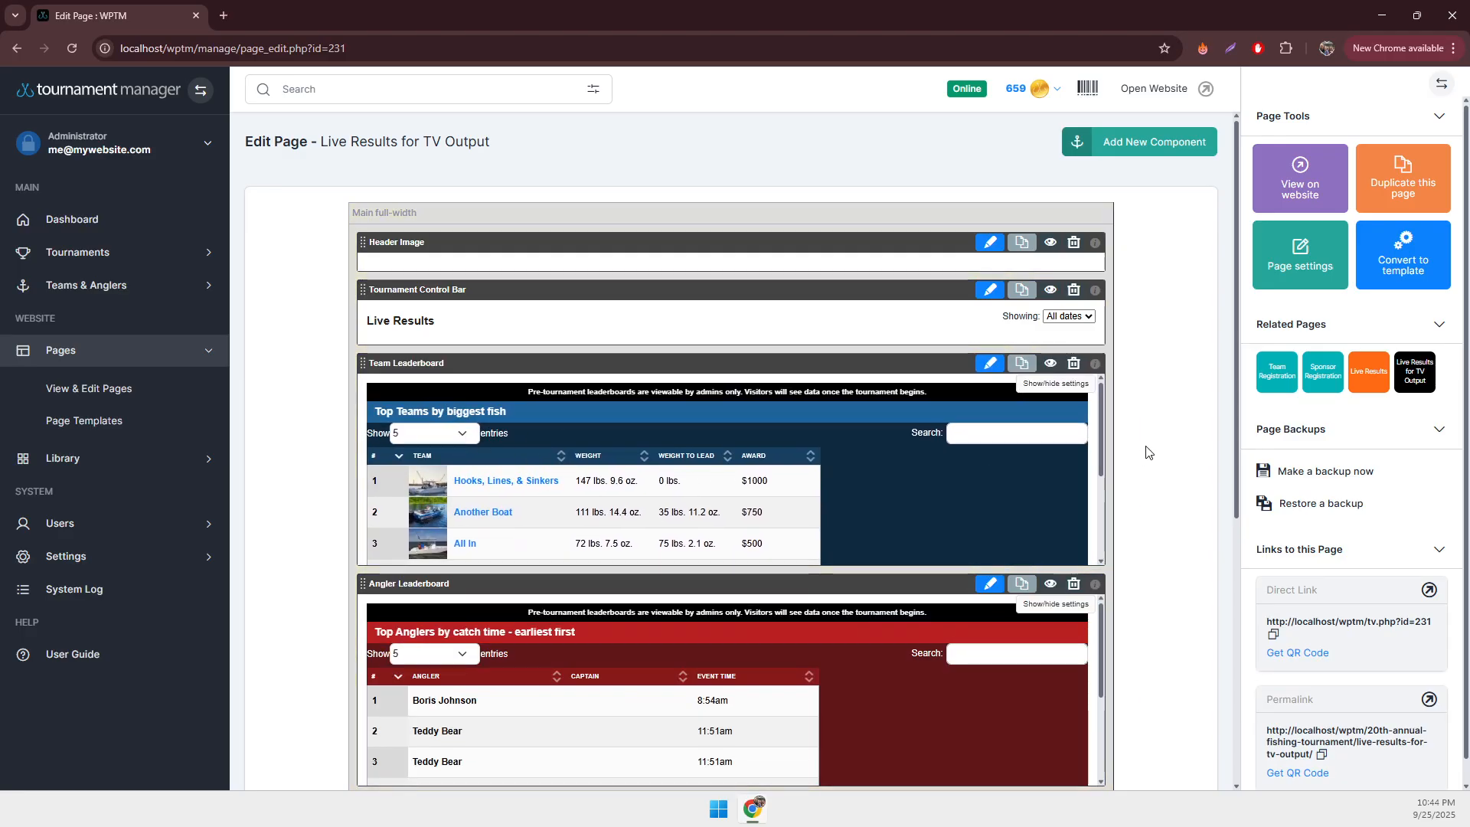
{"action": "scroll", "coordinate": [1147, 452], "scroll_direction": "down", "scroll_amount": 1}
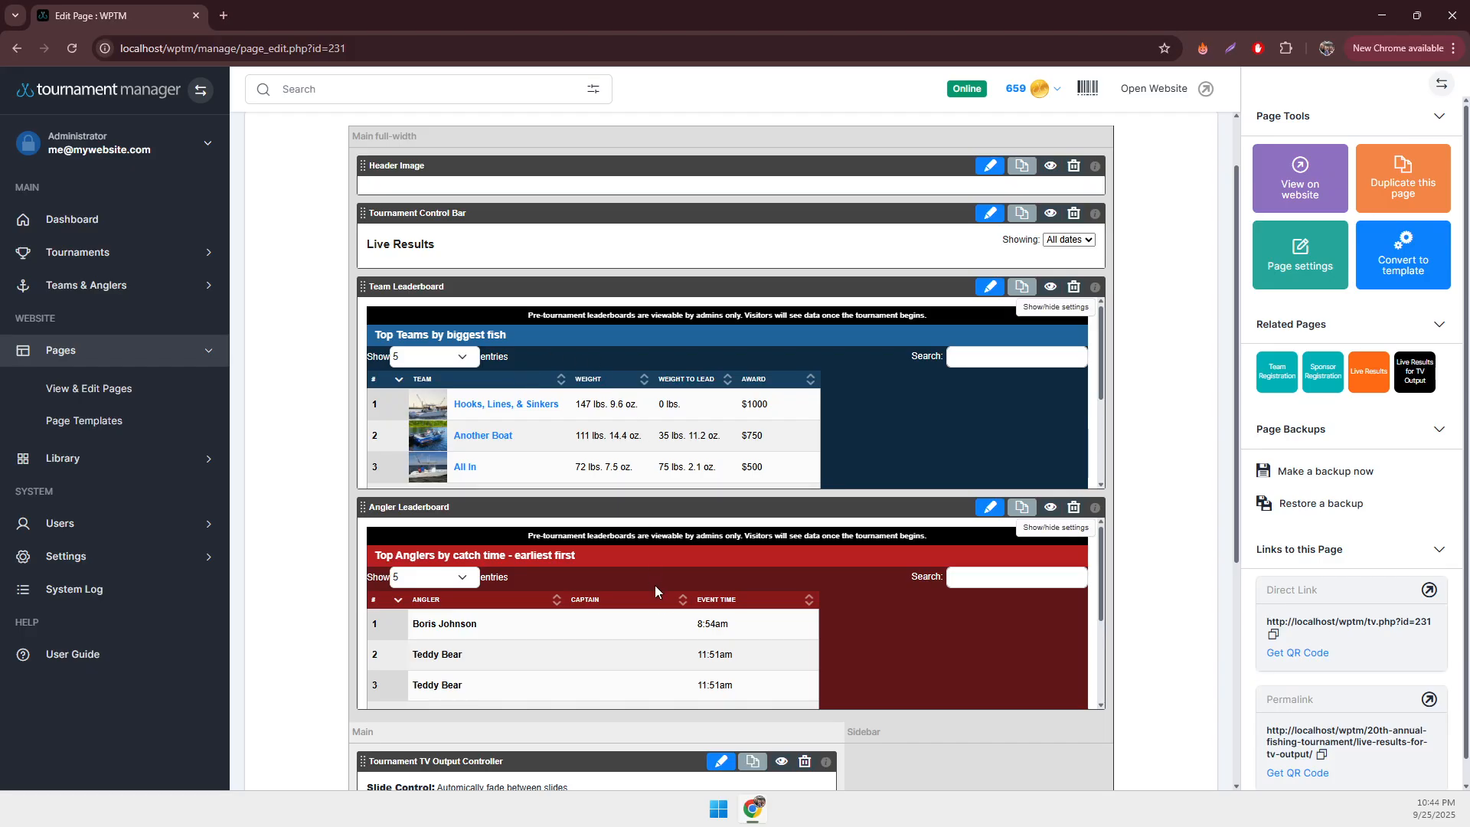
{"action": "scroll", "coordinate": [1163, 474], "scroll_direction": "down", "scroll_amount": 1}
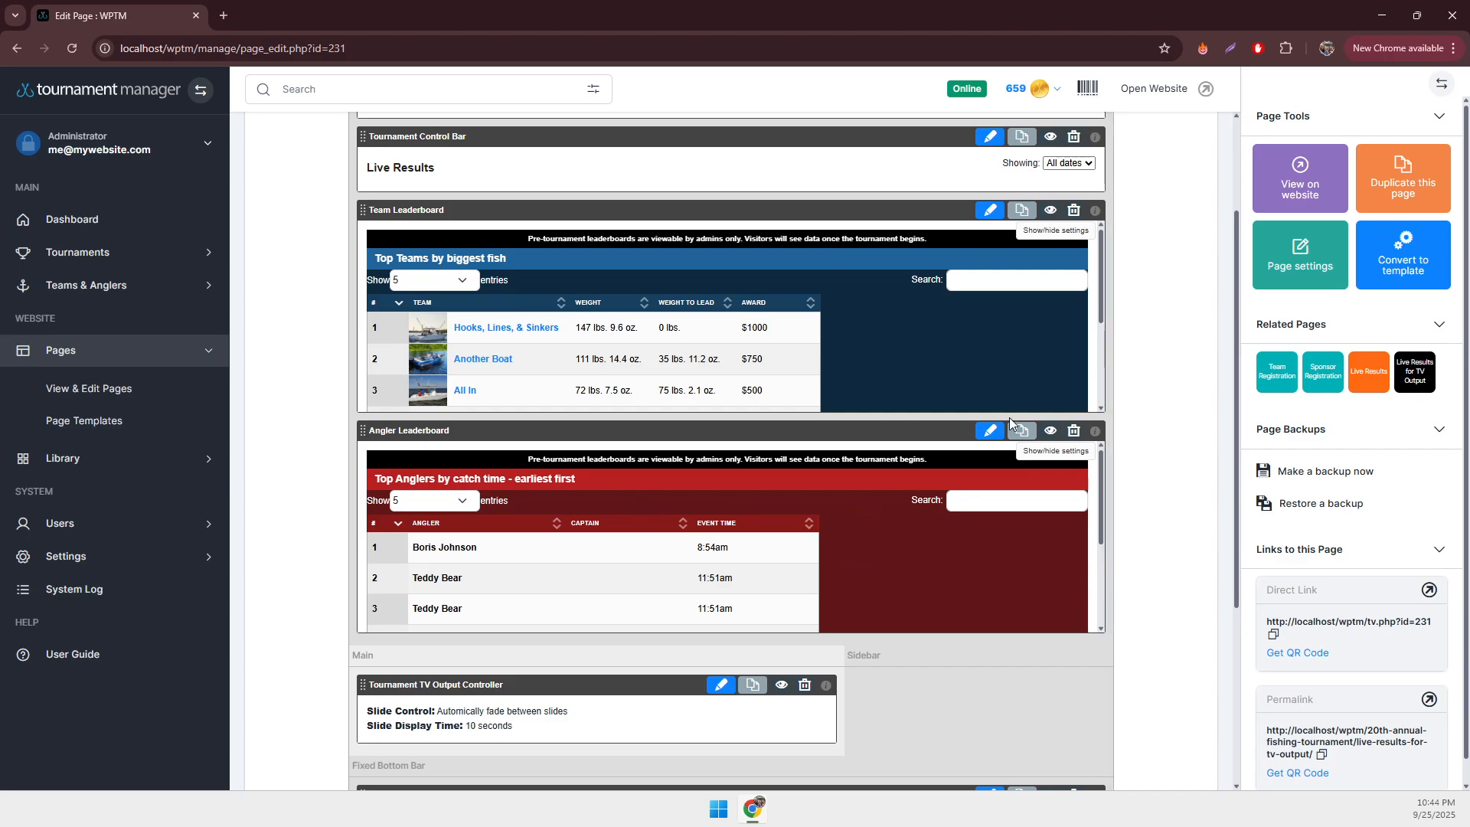
- Preview the TV output page on the website, return to its editor and hide the Tournament Control Bar component
{"action": "scroll", "coordinate": [1160, 391], "scroll_direction": "up", "scroll_amount": 2}
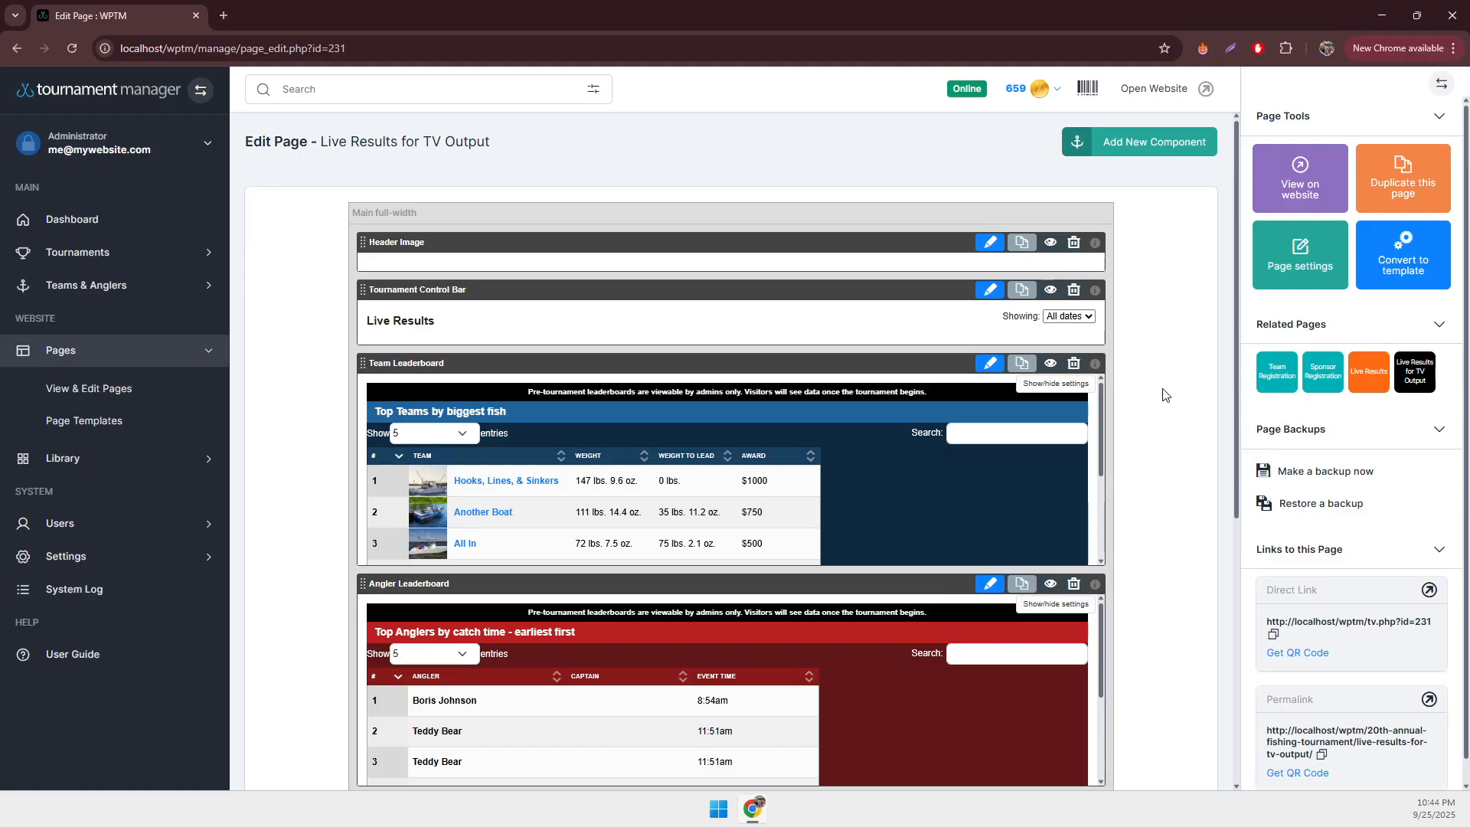
{"action": "left_click", "coordinate": [1300, 188]}
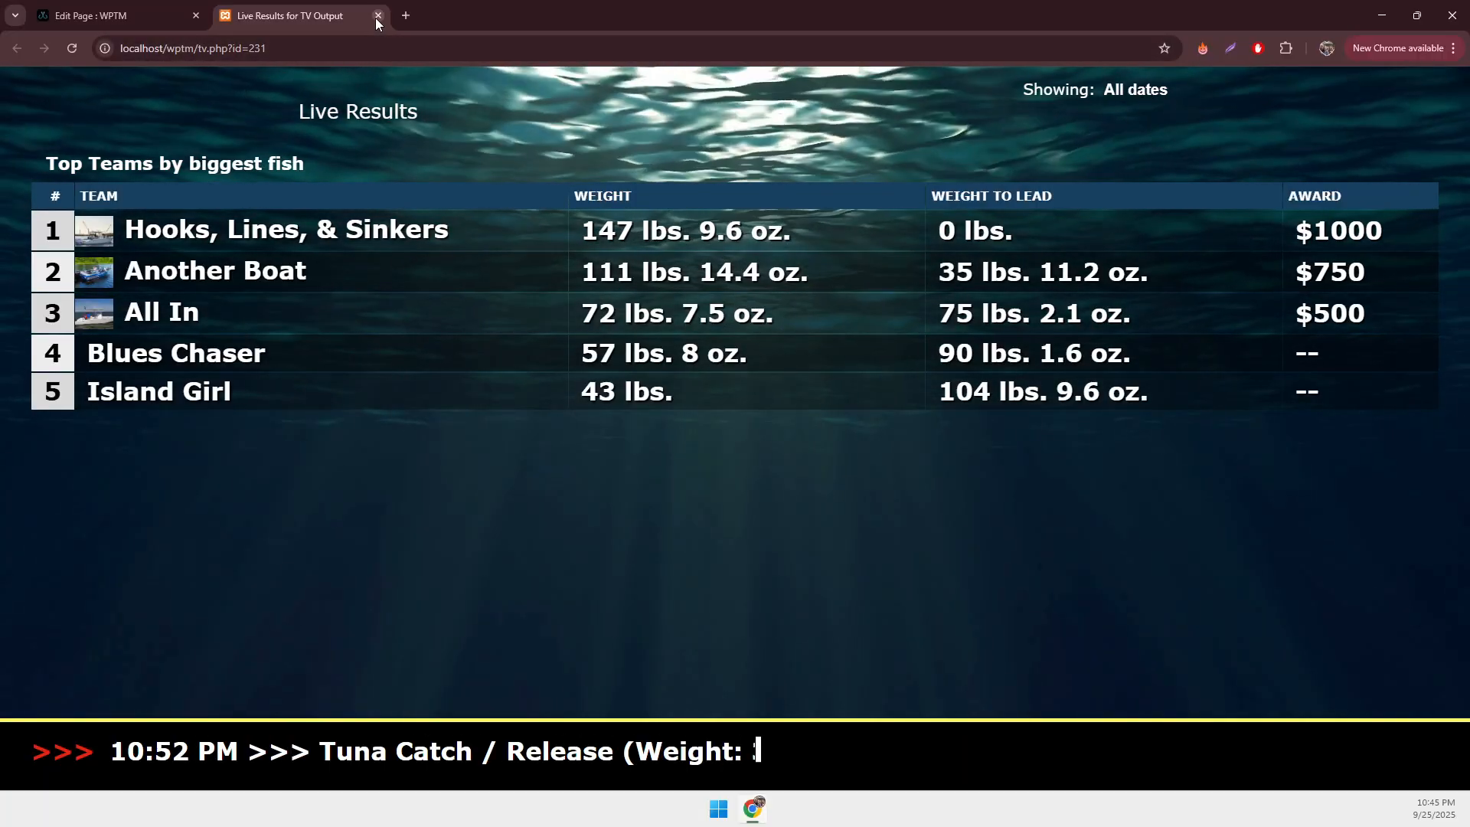
{"action": "left_click", "coordinate": [380, 18]}
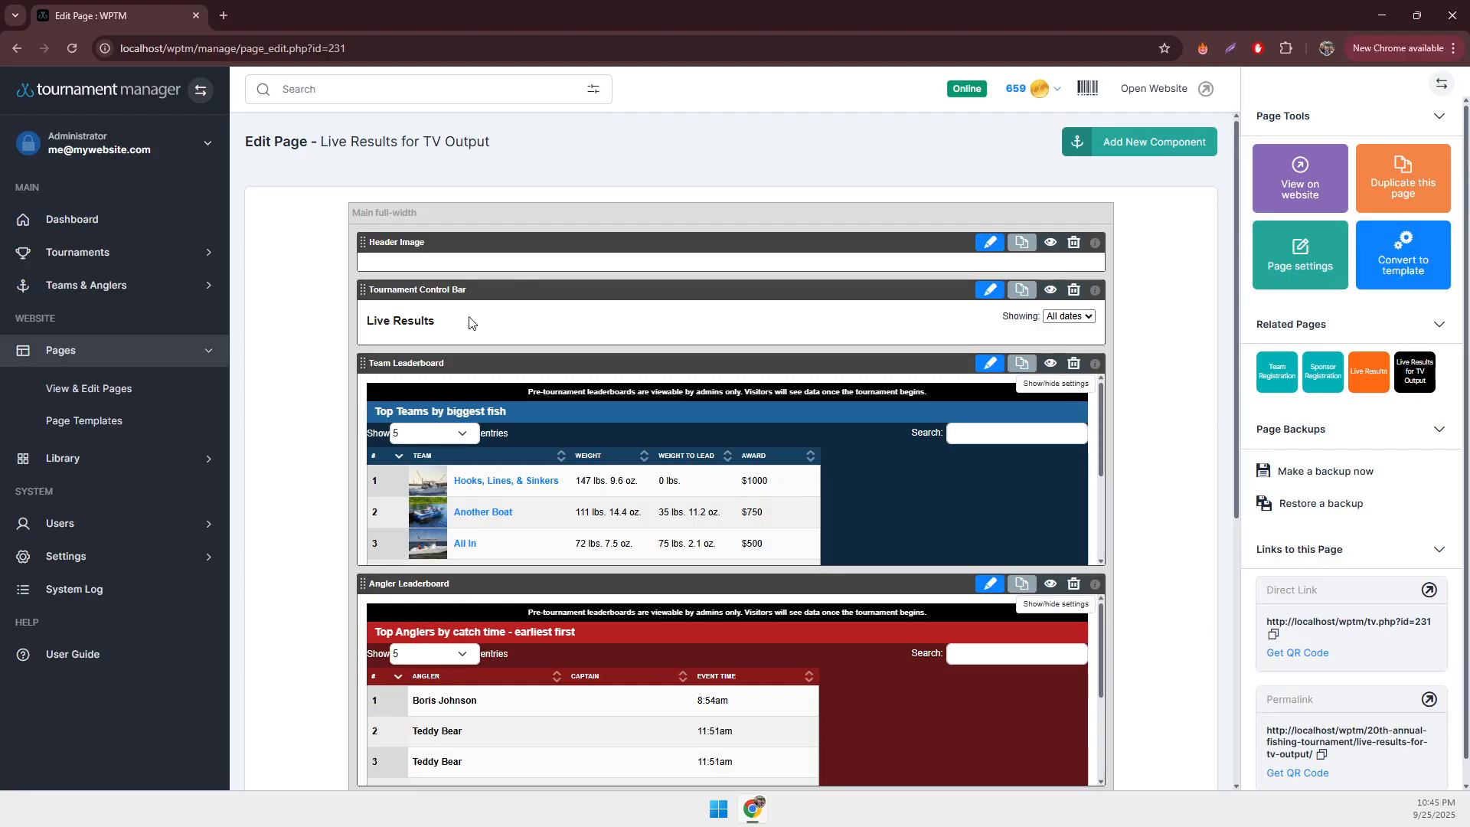
{"action": "left_click", "coordinate": [1053, 294]}
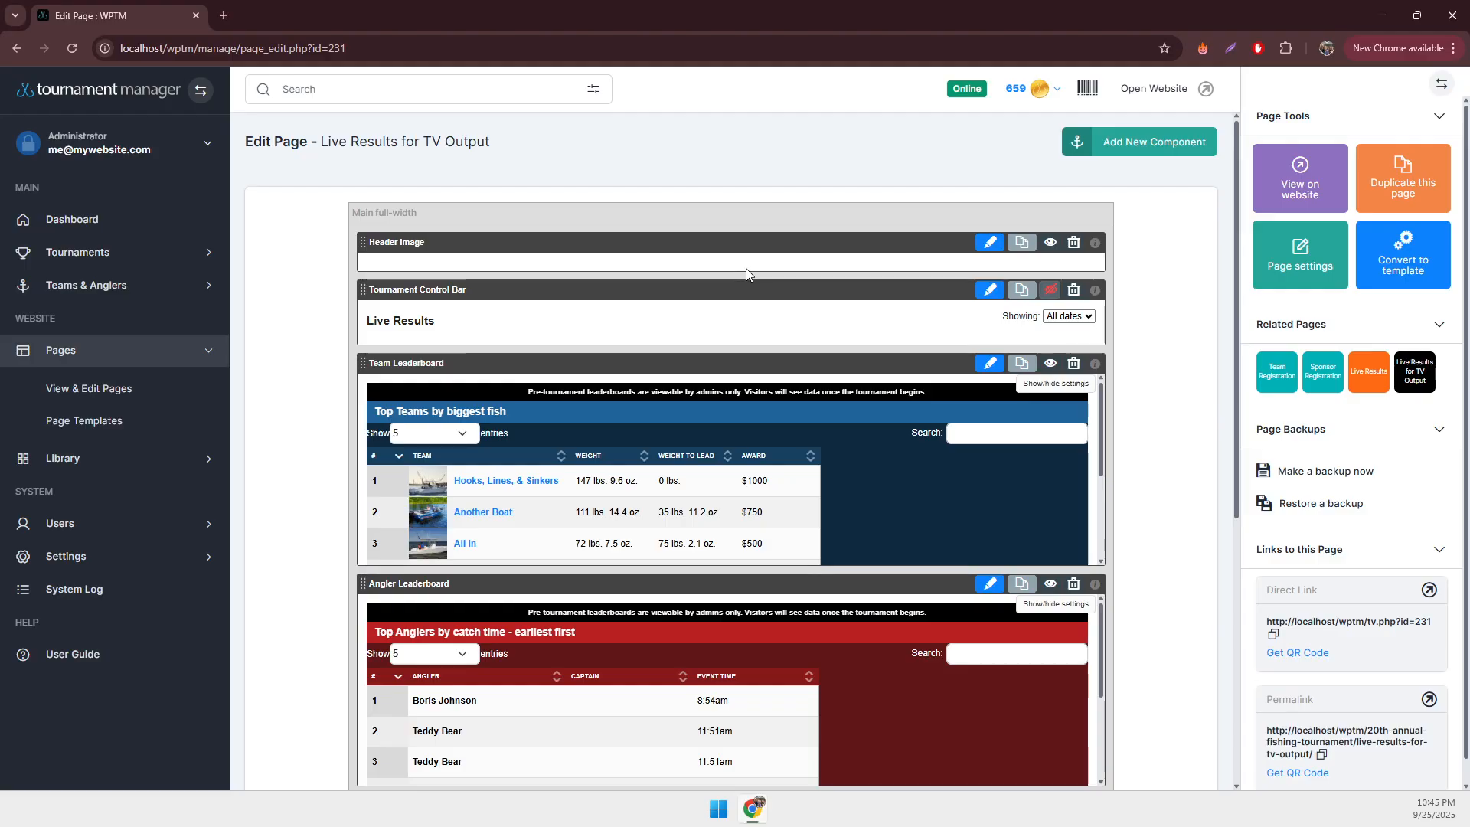
- Choose the first Out Fishing logo from the Tournaments image library as the Header Image component's picture
{"action": "left_click", "coordinate": [991, 244]}
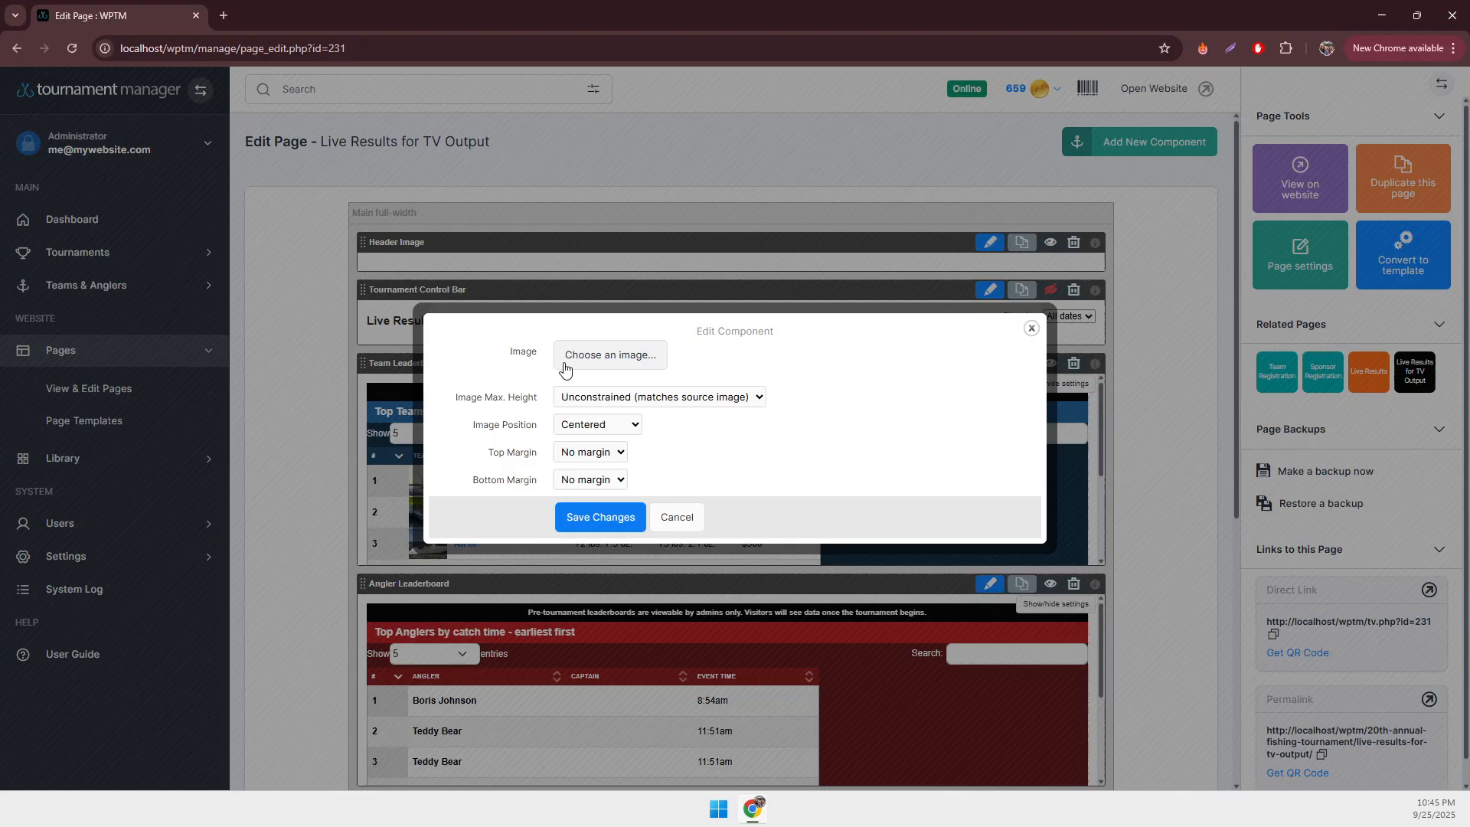
{"action": "left_click", "coordinate": [599, 363]}
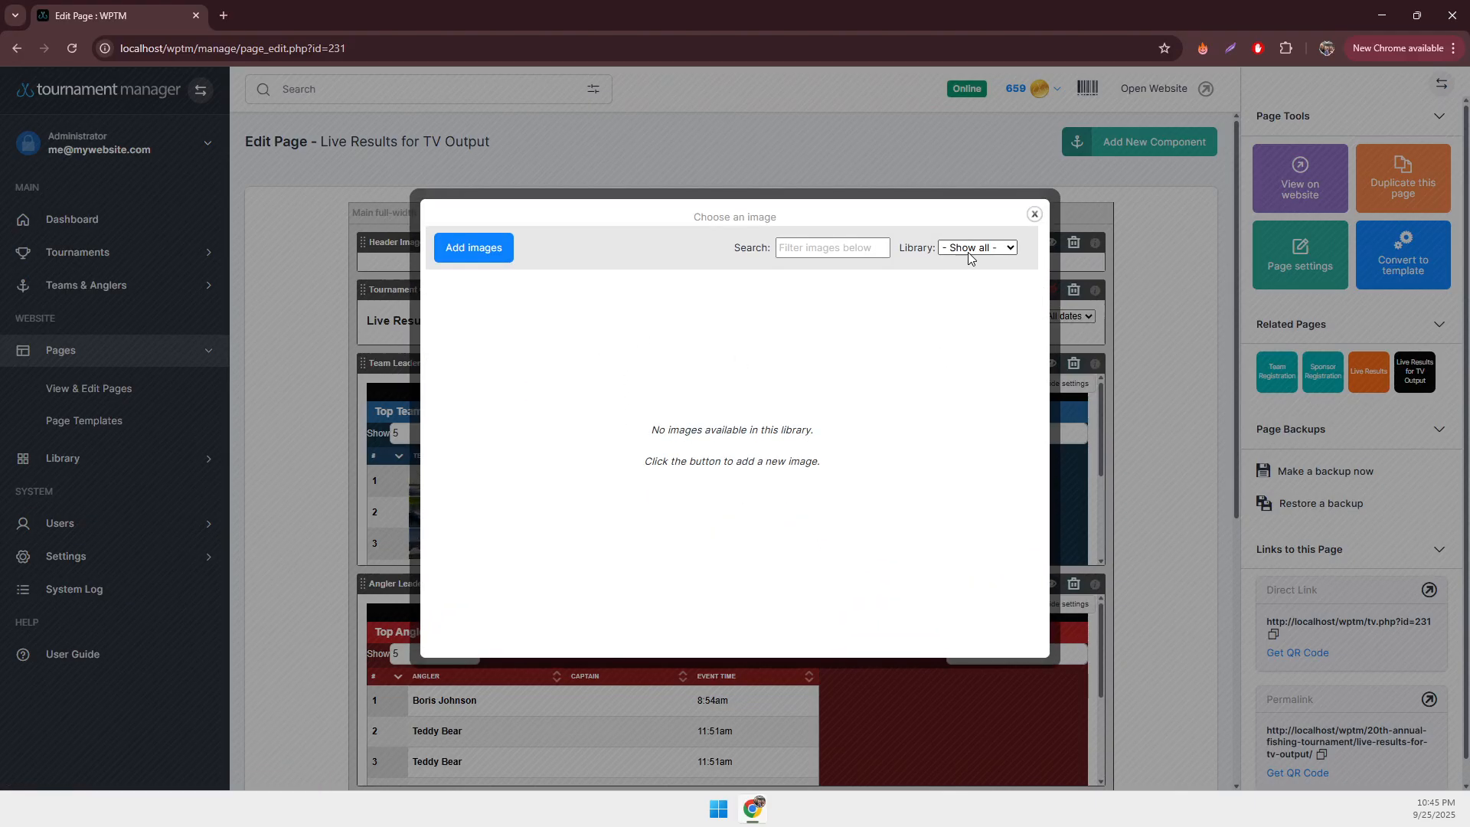
{"action": "left_click", "coordinate": [969, 251]}
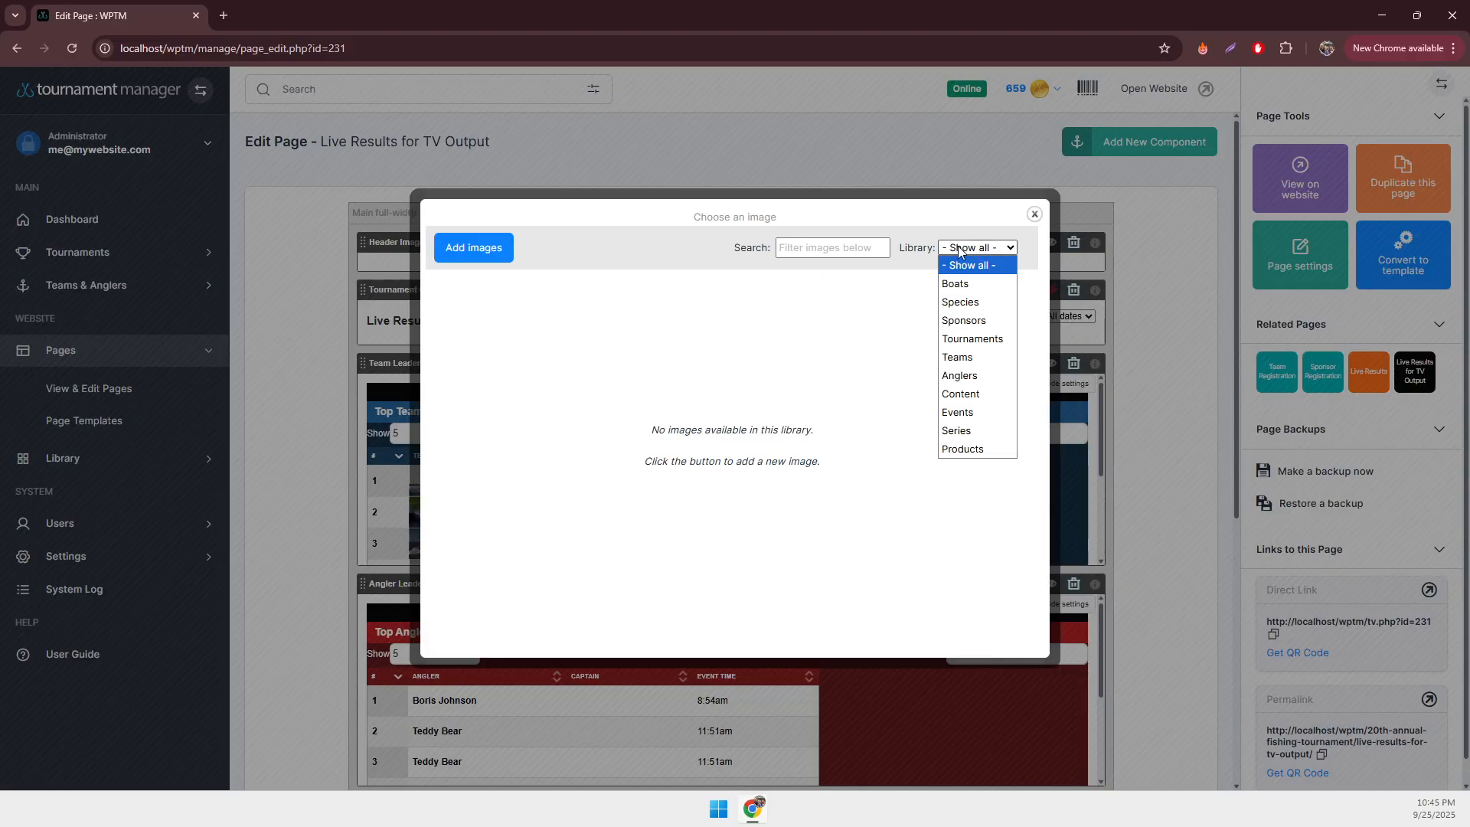
{"action": "left_click", "coordinate": [971, 337]}
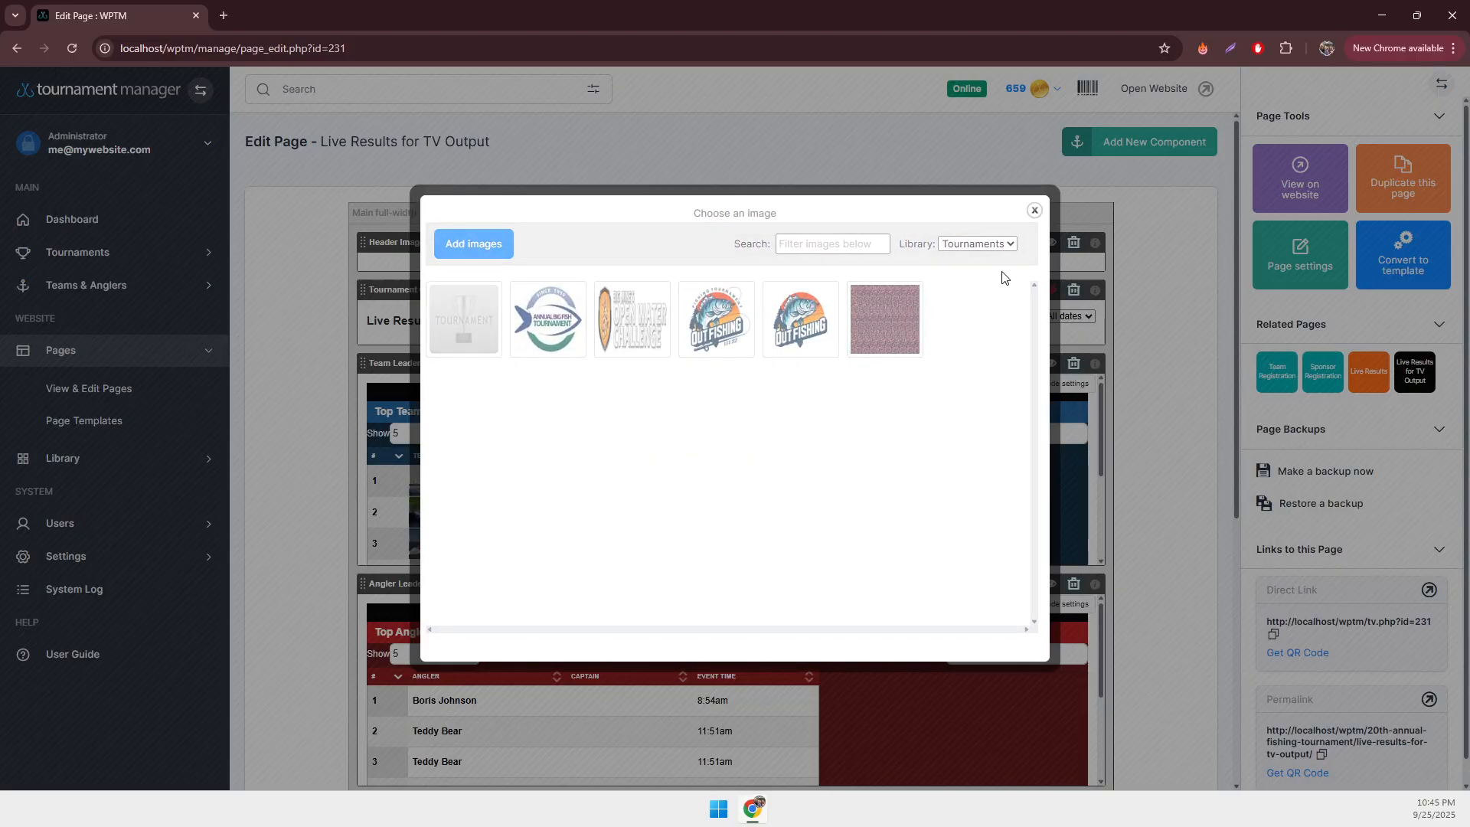
{"action": "left_click", "coordinate": [714, 321]}
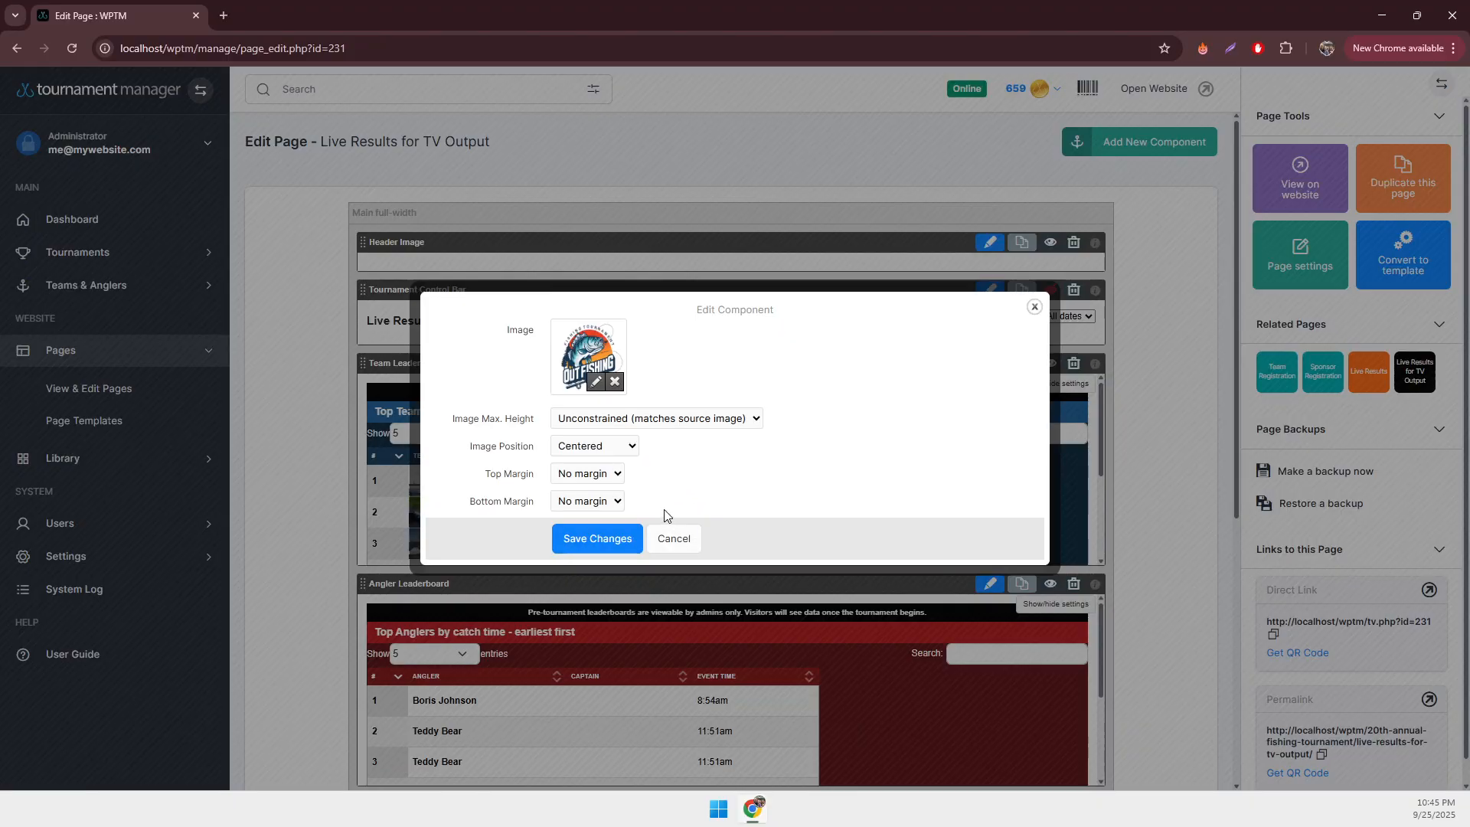
- Limit the header image's maximum height to Extra large (200 pixels) and save the component
{"action": "left_click", "coordinate": [583, 420]}
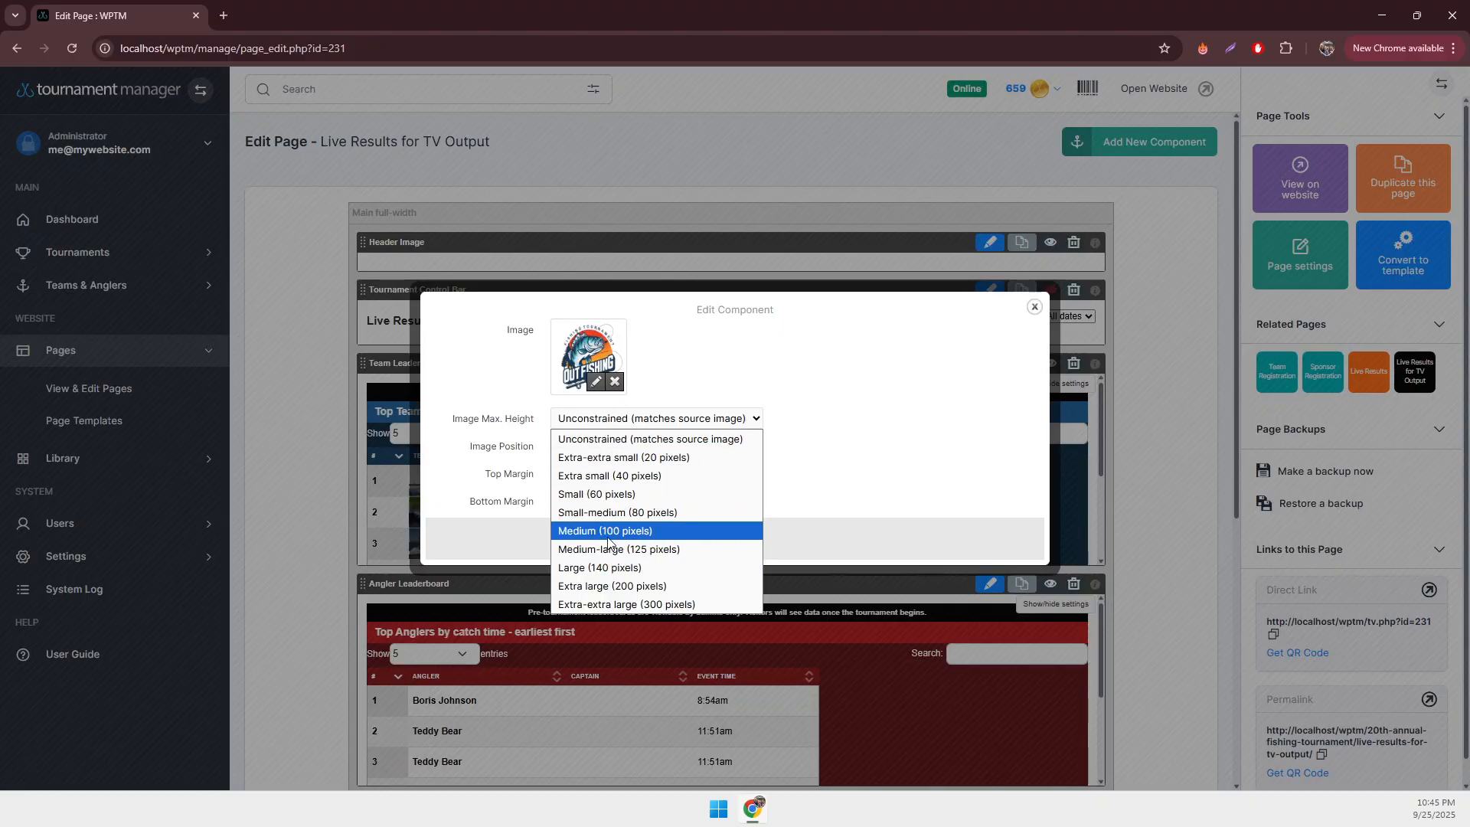
{"action": "left_click", "coordinate": [608, 587]}
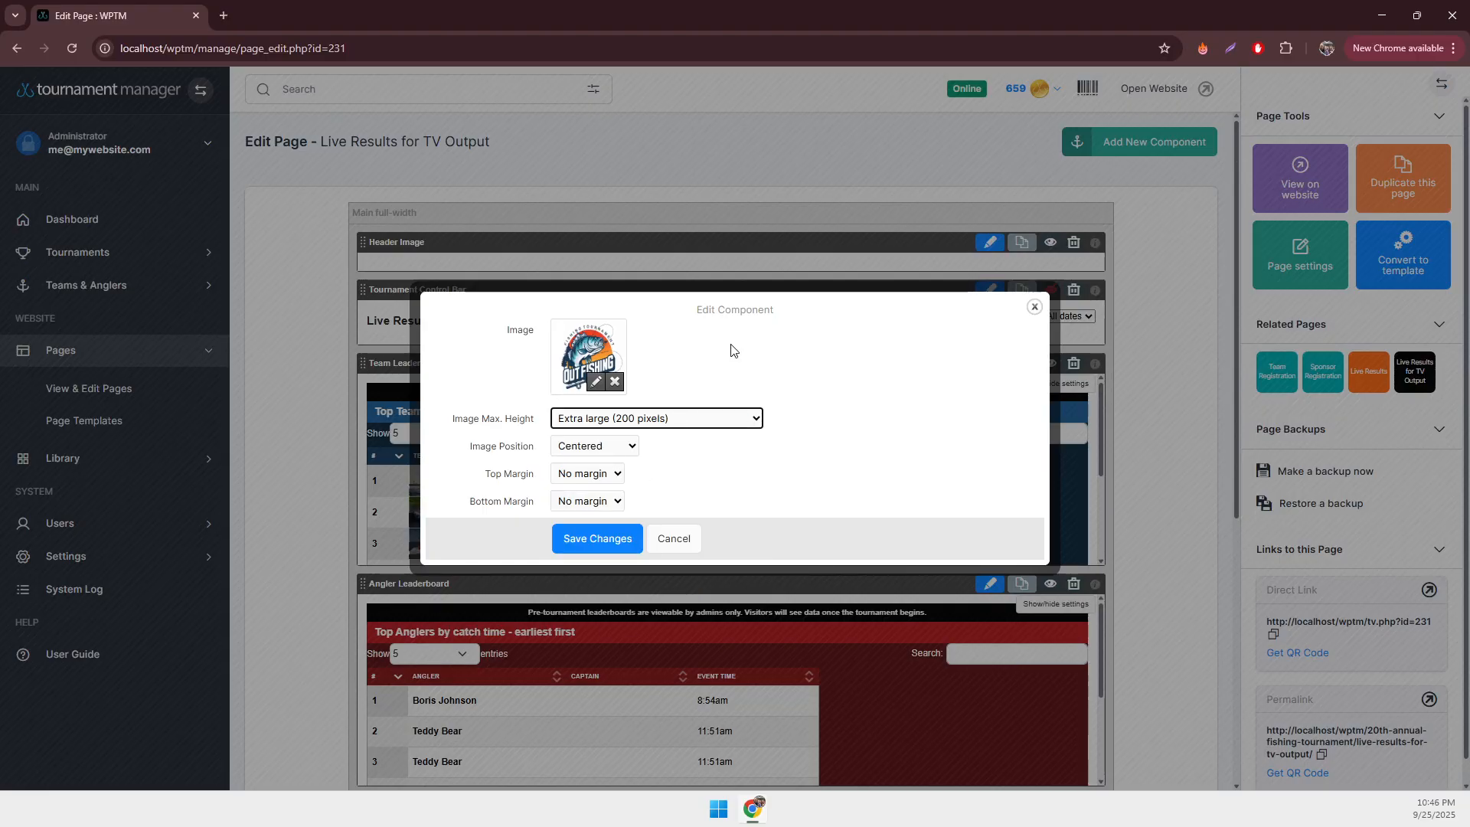
{"action": "left_click", "coordinate": [718, 375]}
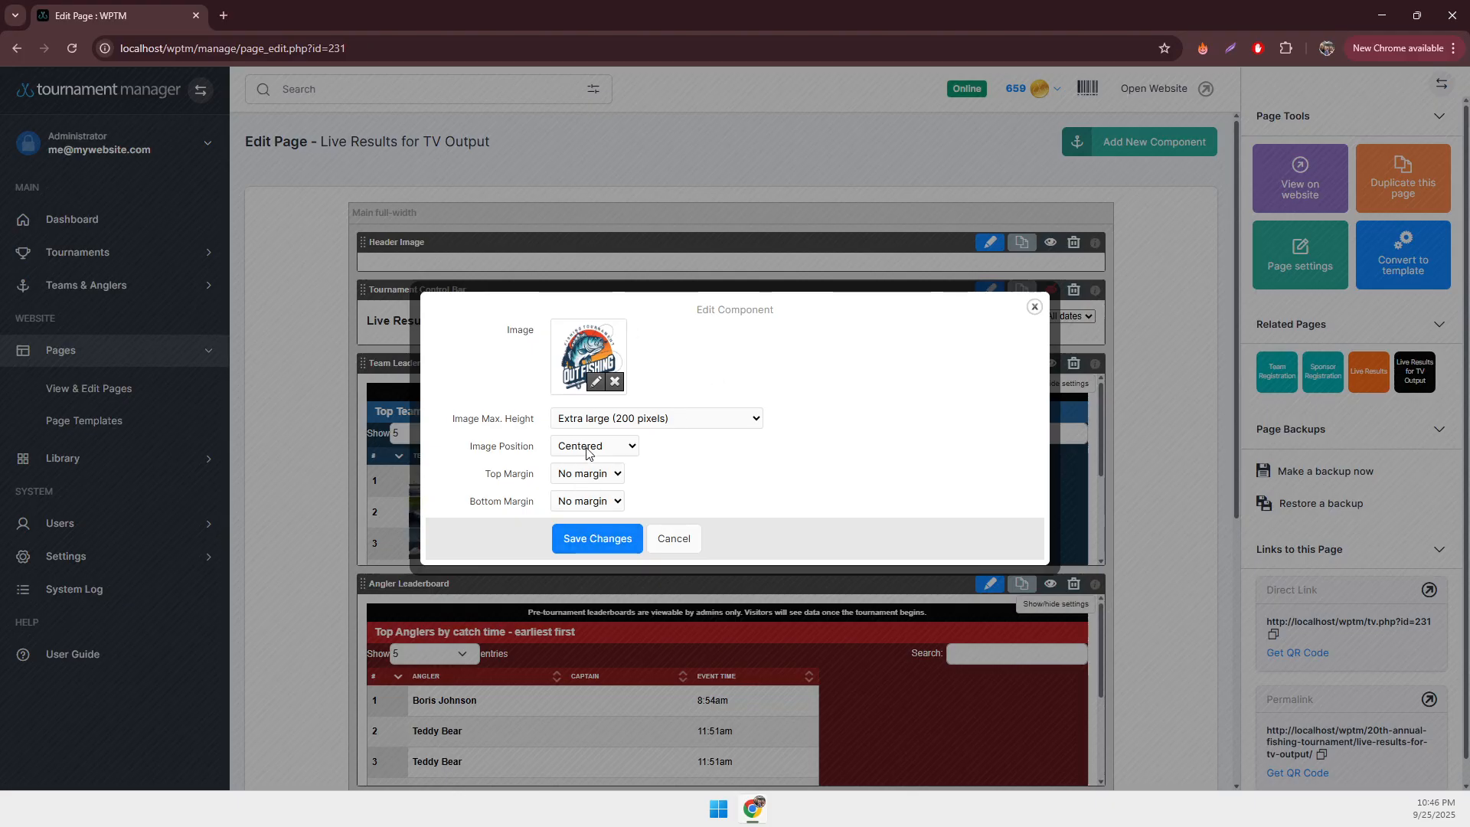
{"action": "left_click", "coordinate": [585, 540]}
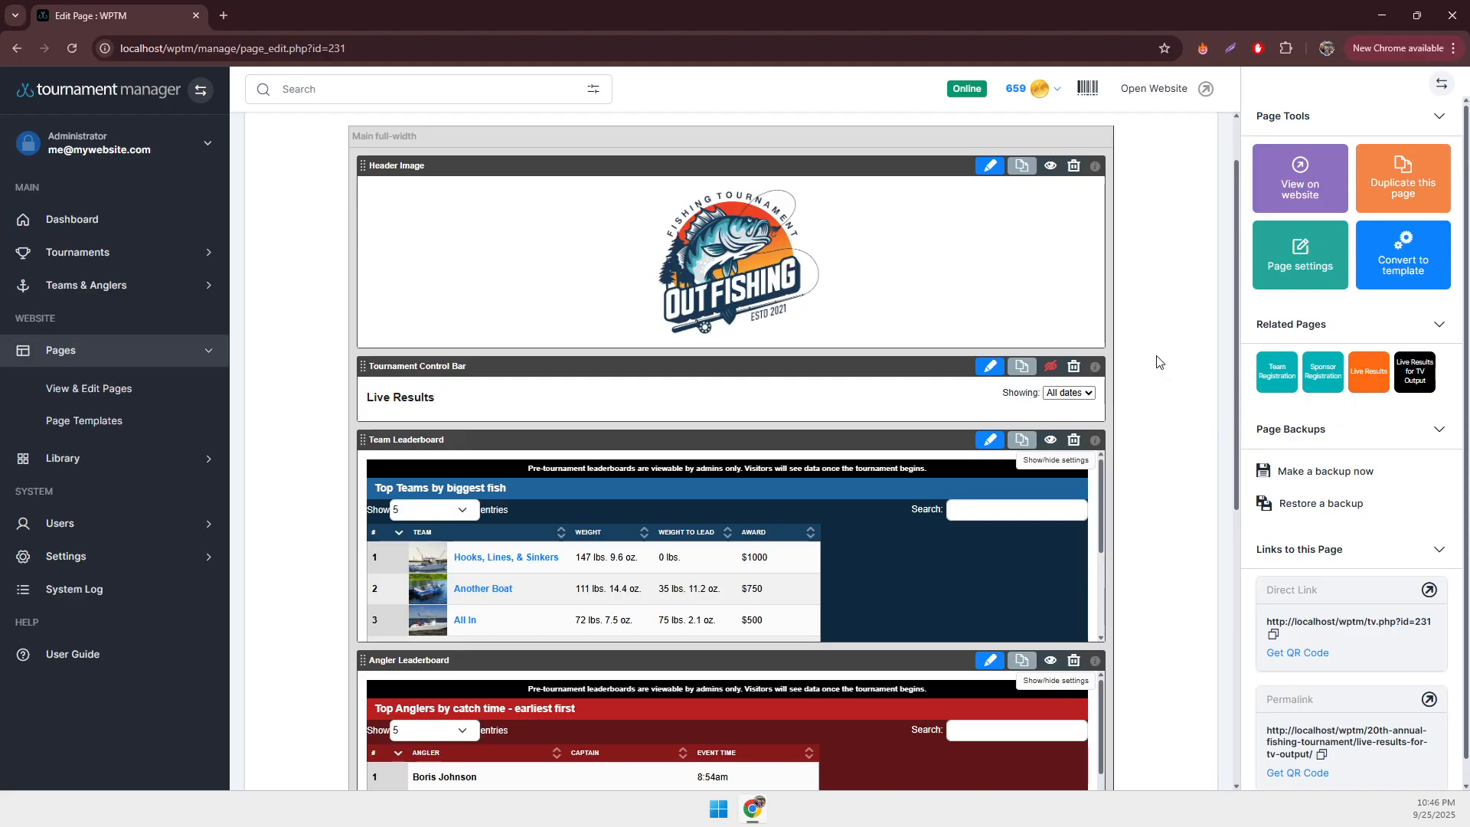
- Set the Team Leaderboard's table rows display to Show 10 rows and save the component
{"action": "scroll", "coordinate": [1160, 362], "scroll_direction": "down", "scroll_amount": 1}
{"action": "scroll", "coordinate": [1158, 362], "scroll_direction": "up", "scroll_amount": 2}
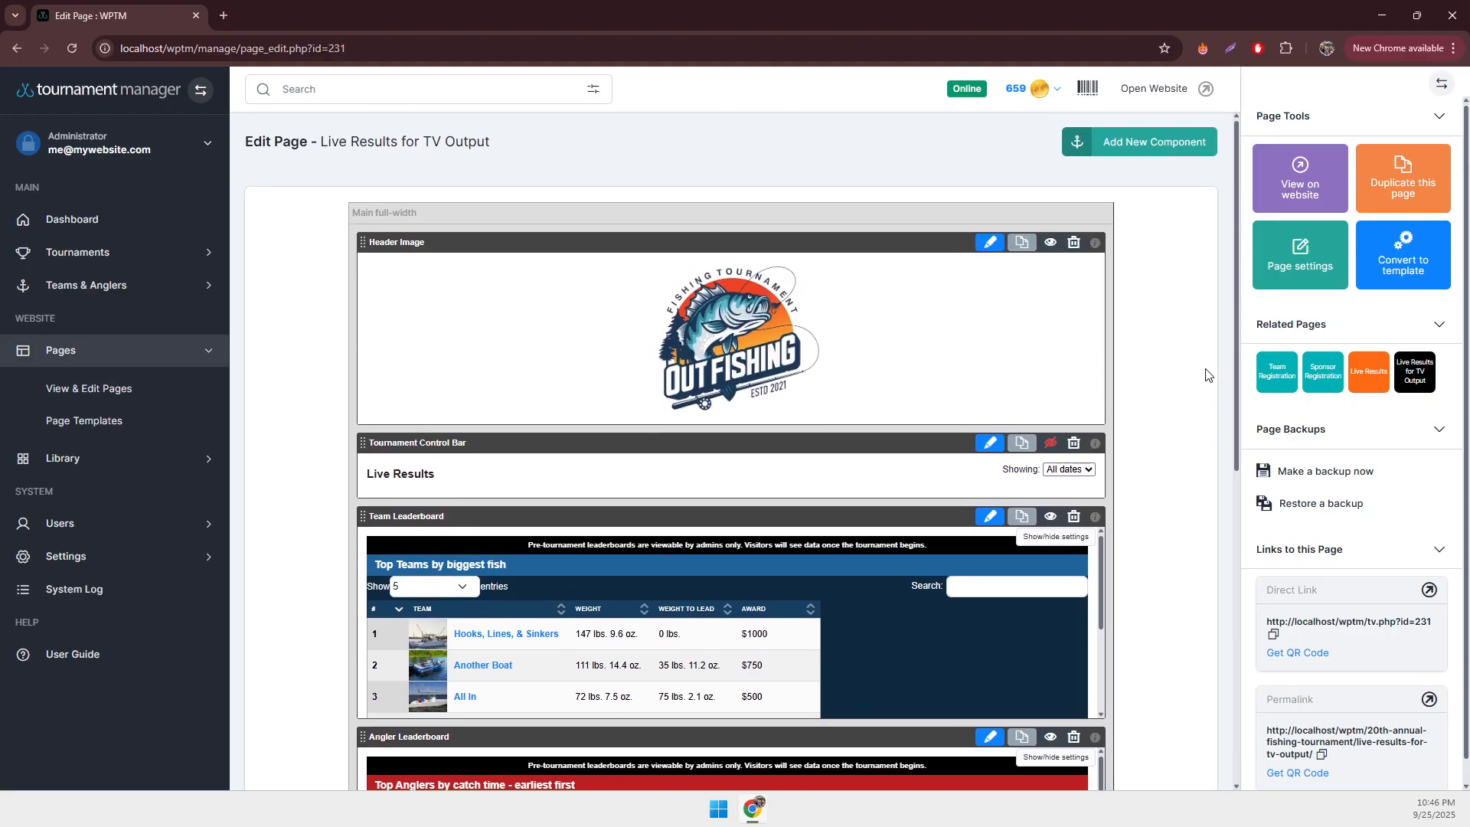
{"action": "scroll", "coordinate": [1196, 389], "scroll_direction": "down", "scroll_amount": 2}
{"action": "scroll", "coordinate": [1148, 402], "scroll_direction": "down", "scroll_amount": 1}
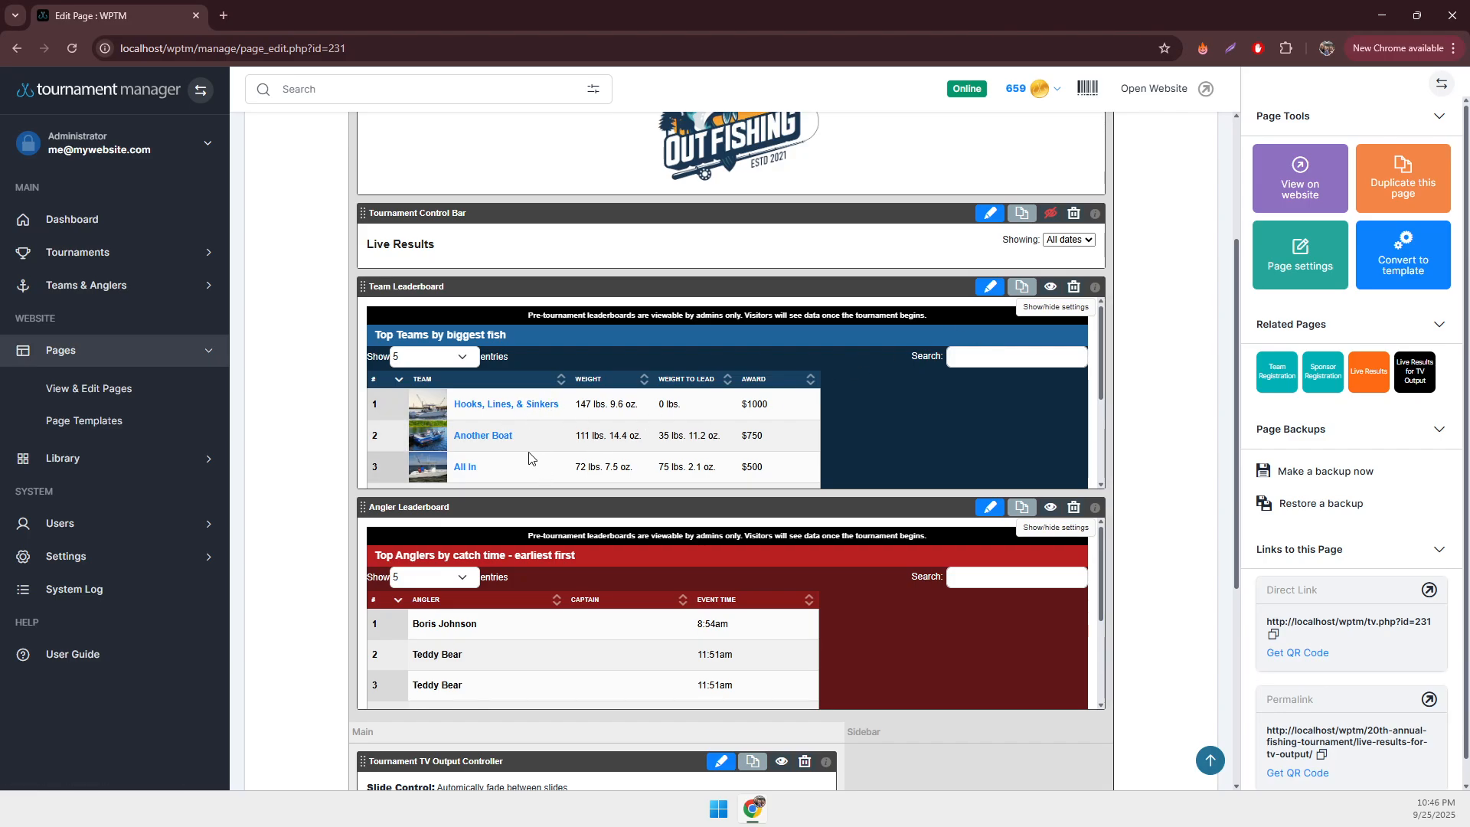
{"action": "scroll", "coordinate": [528, 458], "scroll_direction": "down", "scroll_amount": 1}
{"action": "scroll", "coordinate": [435, 444], "scroll_direction": "up", "scroll_amount": 1}
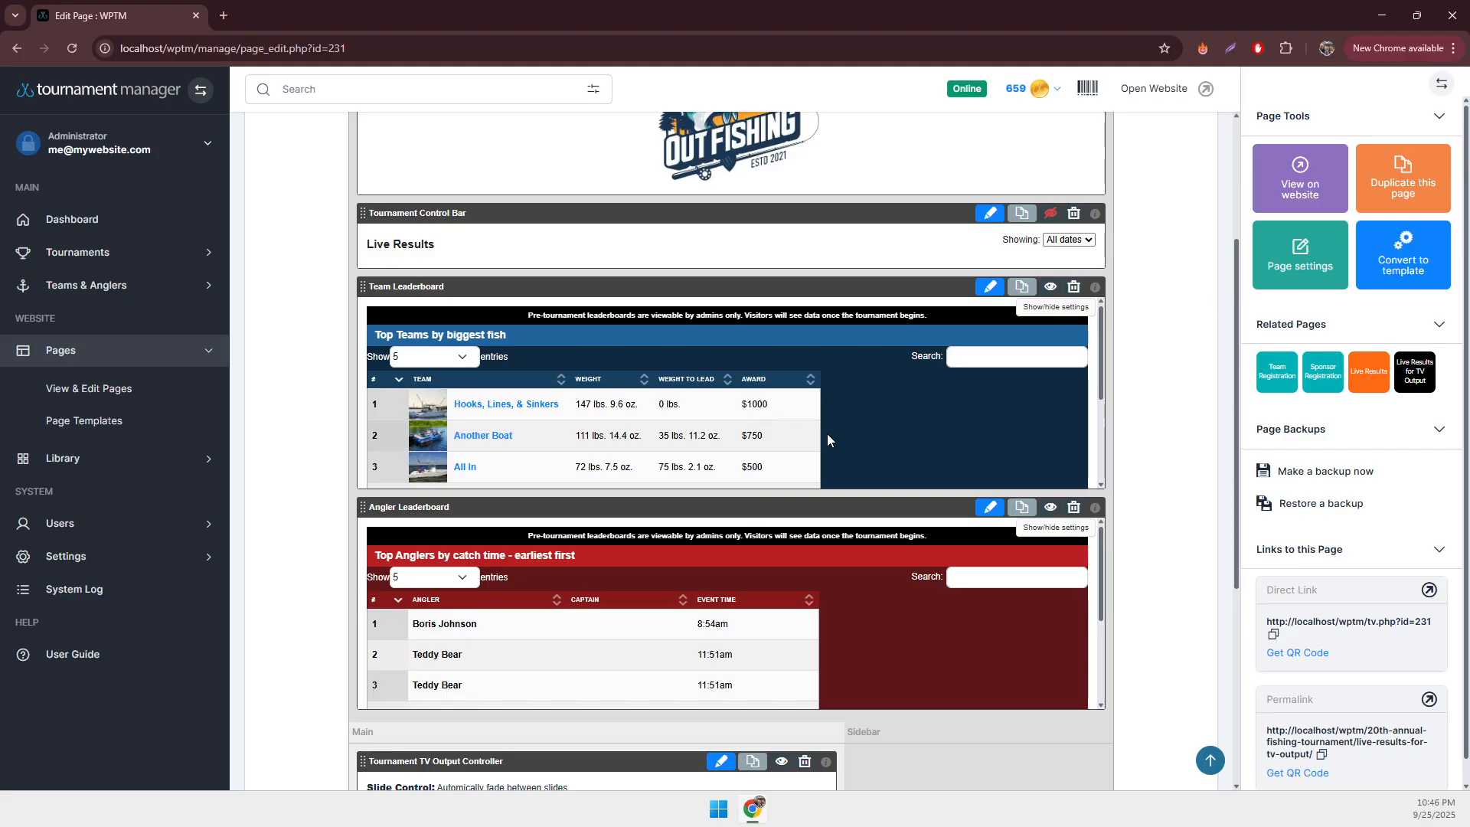
{"action": "left_click", "coordinate": [990, 286]}
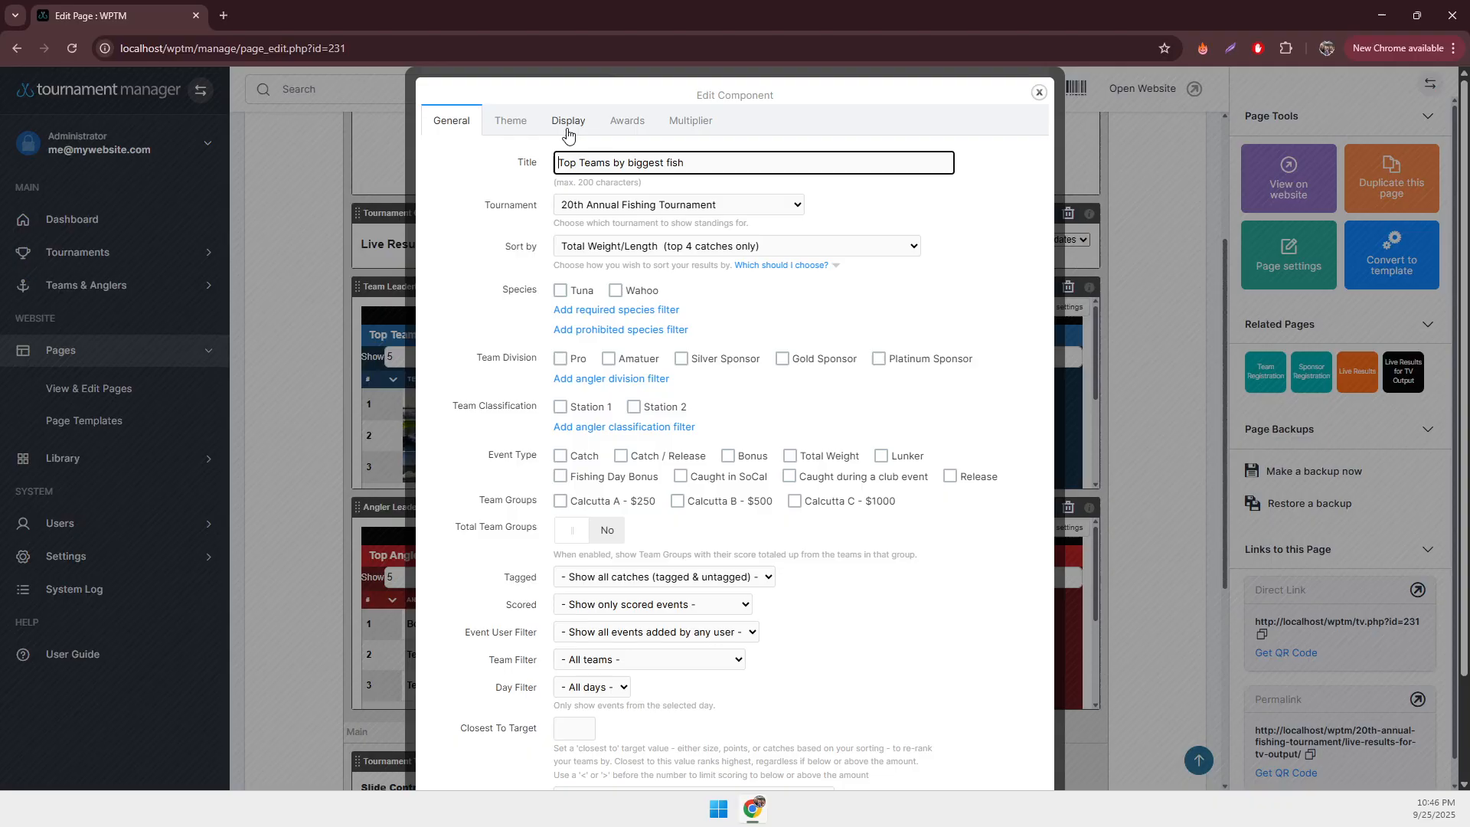
{"action": "left_click", "coordinate": [570, 126]}
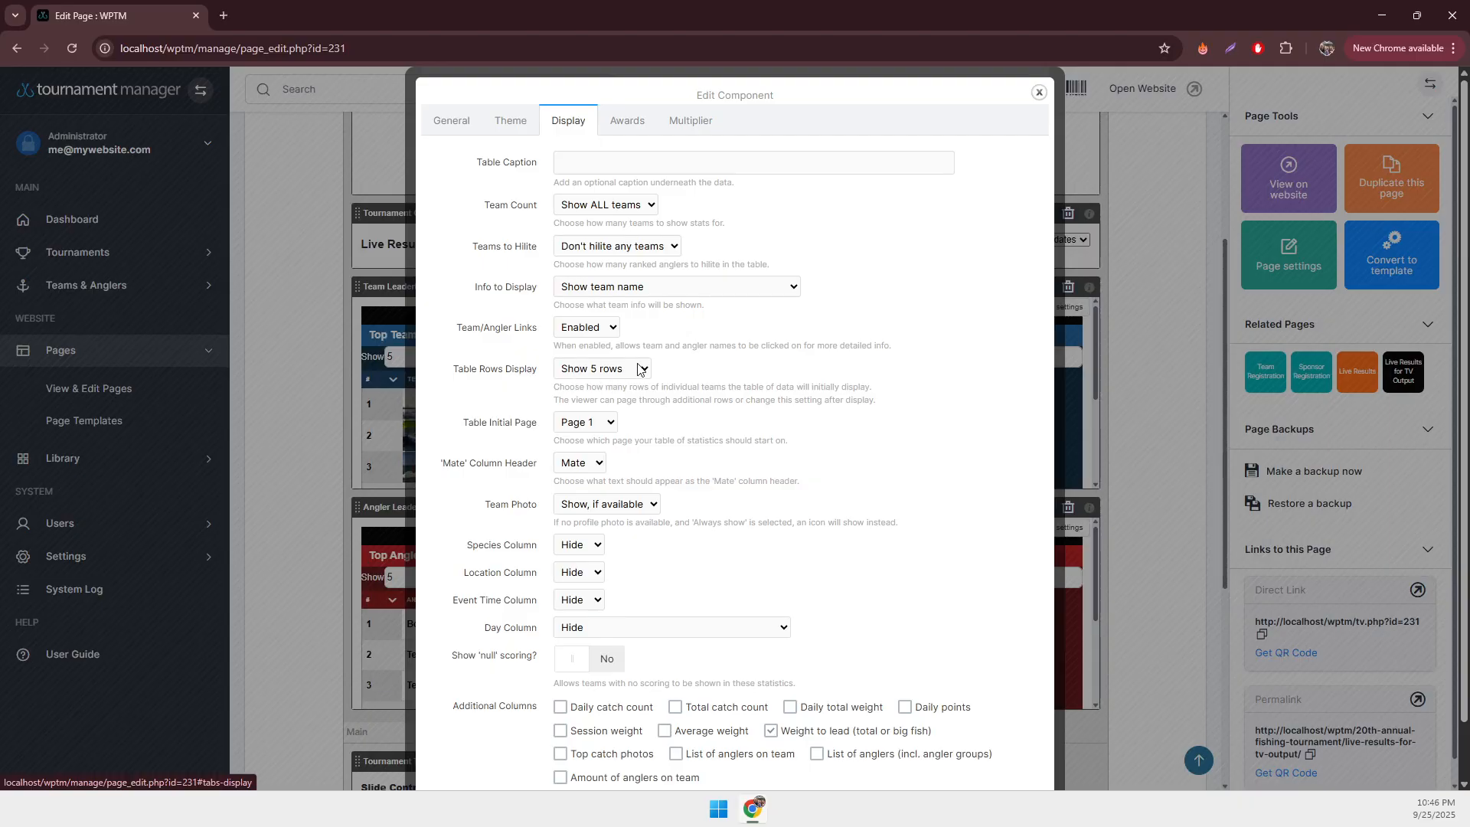
{"action": "left_click", "coordinate": [589, 374]}
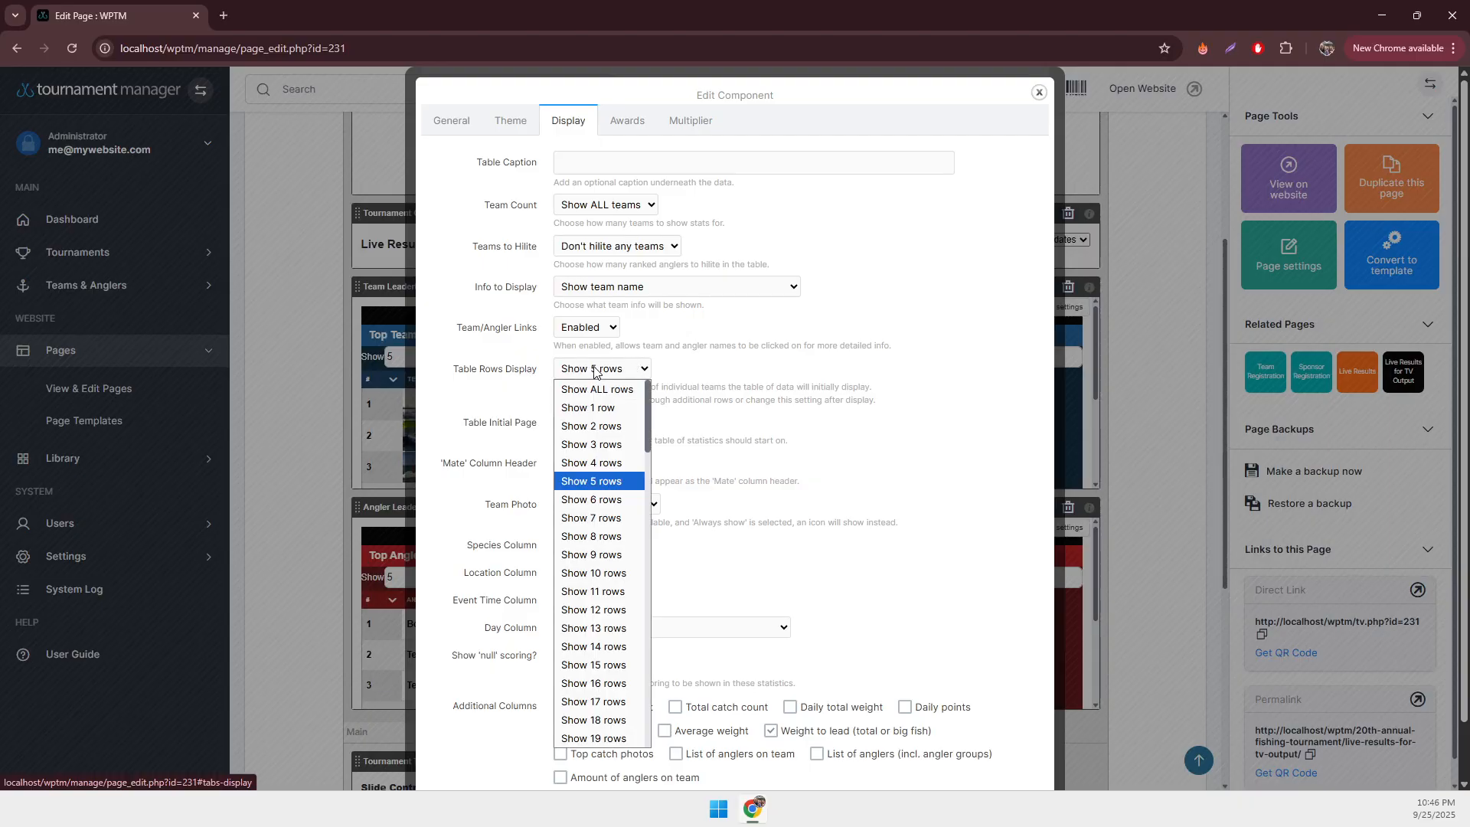
{"action": "left_click", "coordinate": [630, 568]}
{"action": "scroll", "coordinate": [762, 513], "scroll_direction": "down", "scroll_amount": 1}
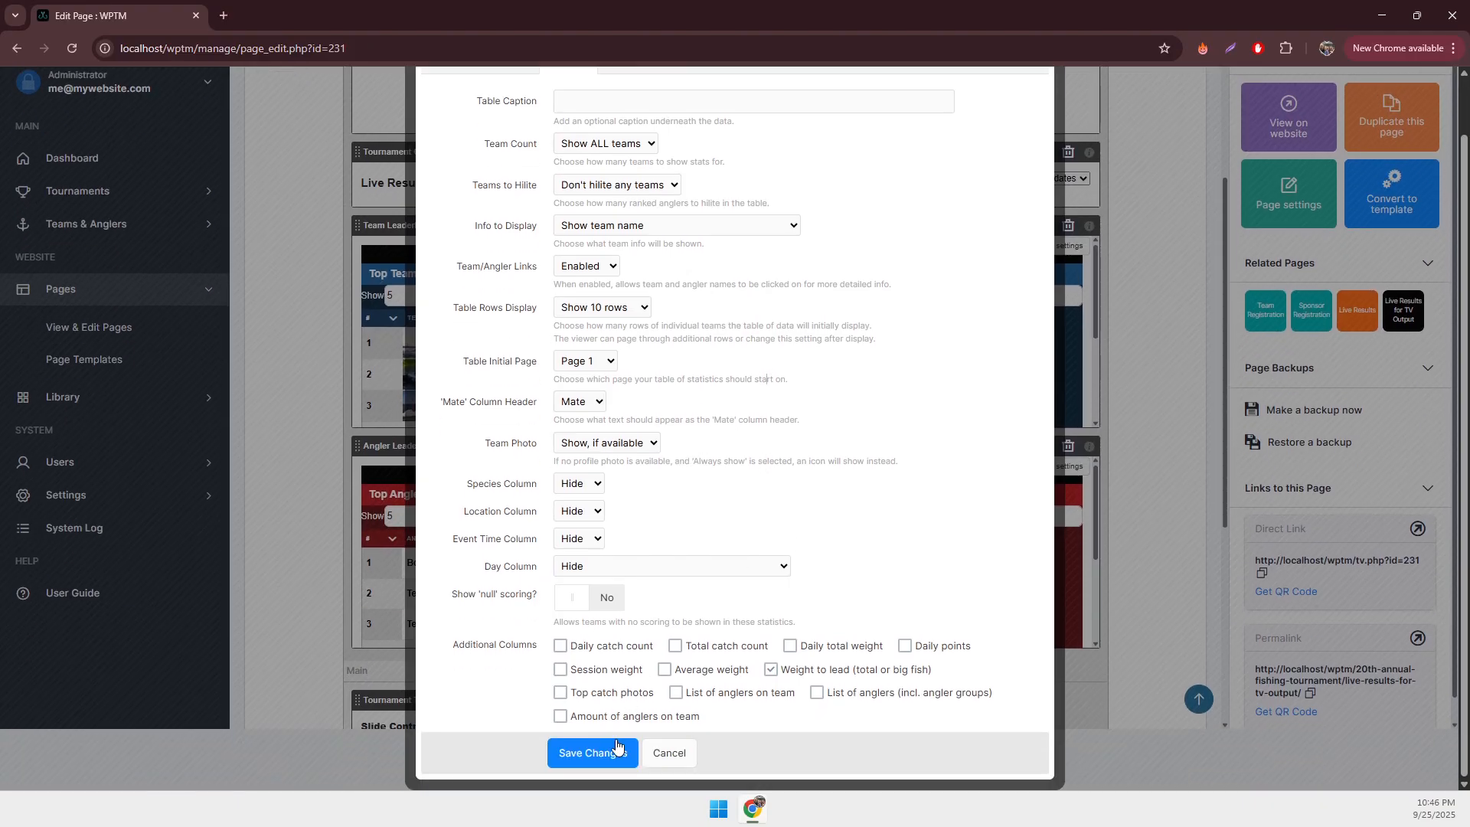
{"action": "left_click", "coordinate": [591, 752]}
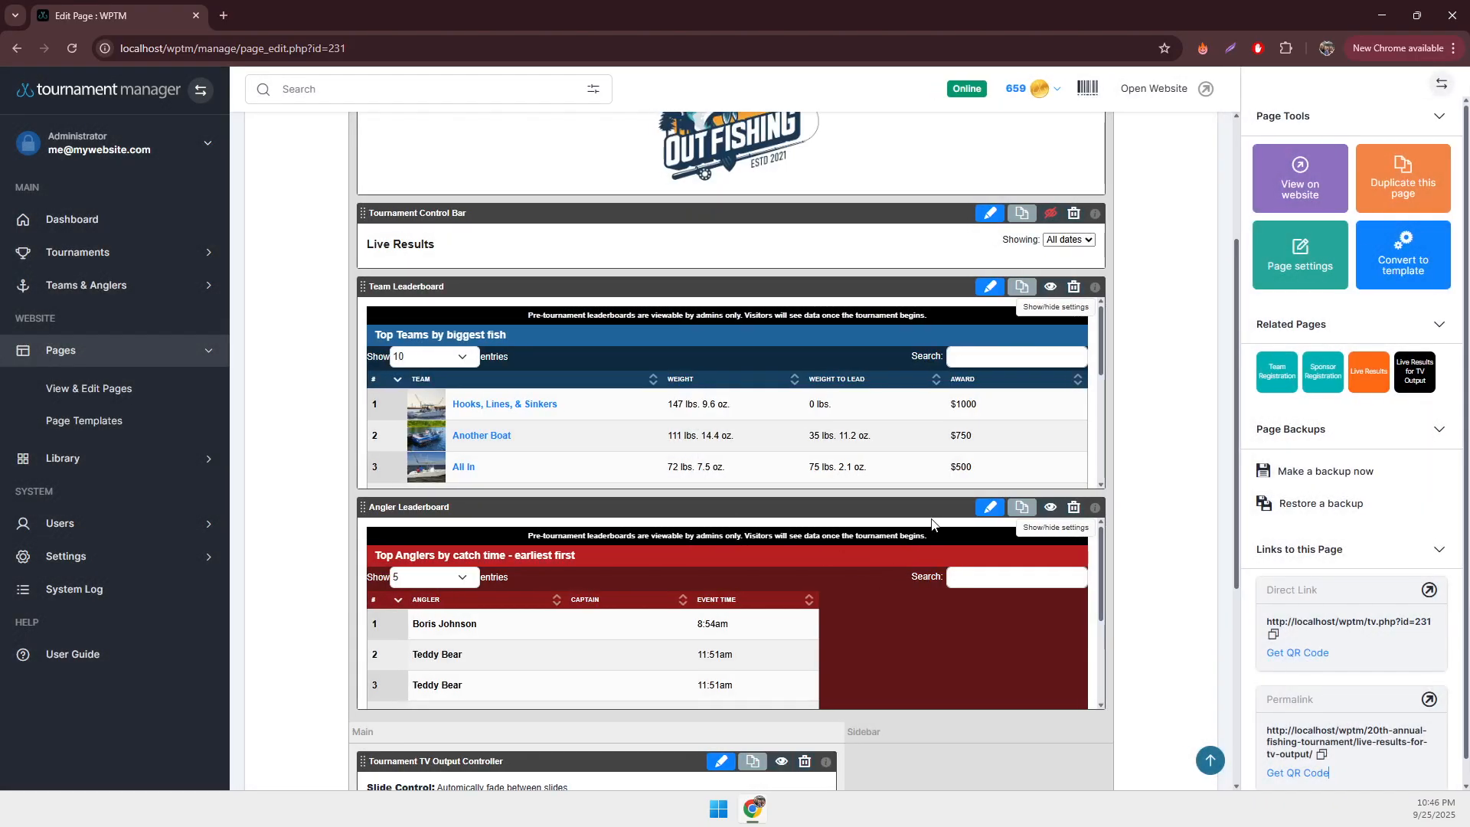
- Set the Angler Leaderboard's table rows display to Show 10 rows and save the component
{"action": "left_click", "coordinate": [989, 509]}
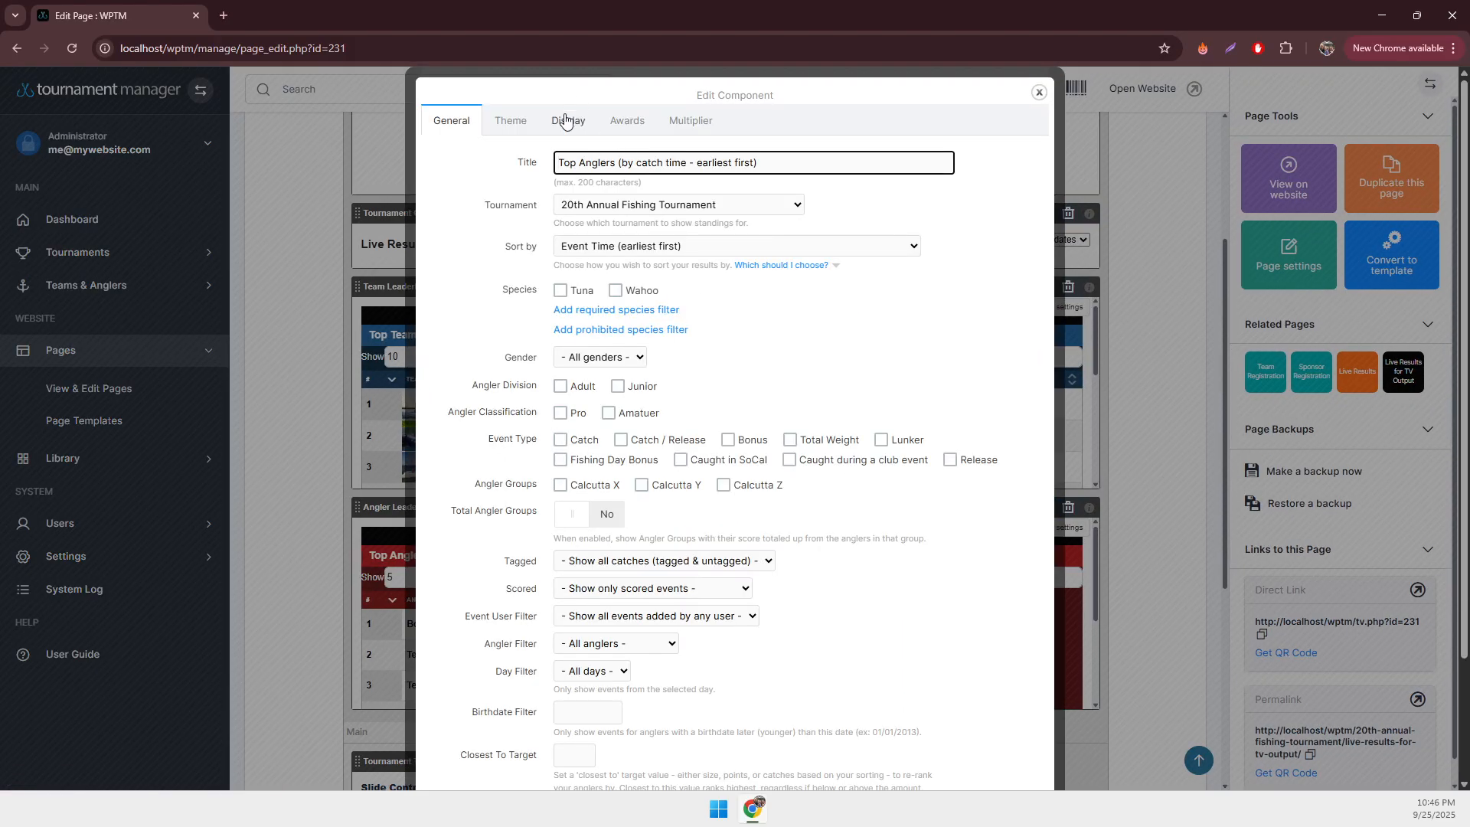
{"action": "left_click", "coordinate": [565, 121]}
{"action": "left_click", "coordinate": [587, 375]}
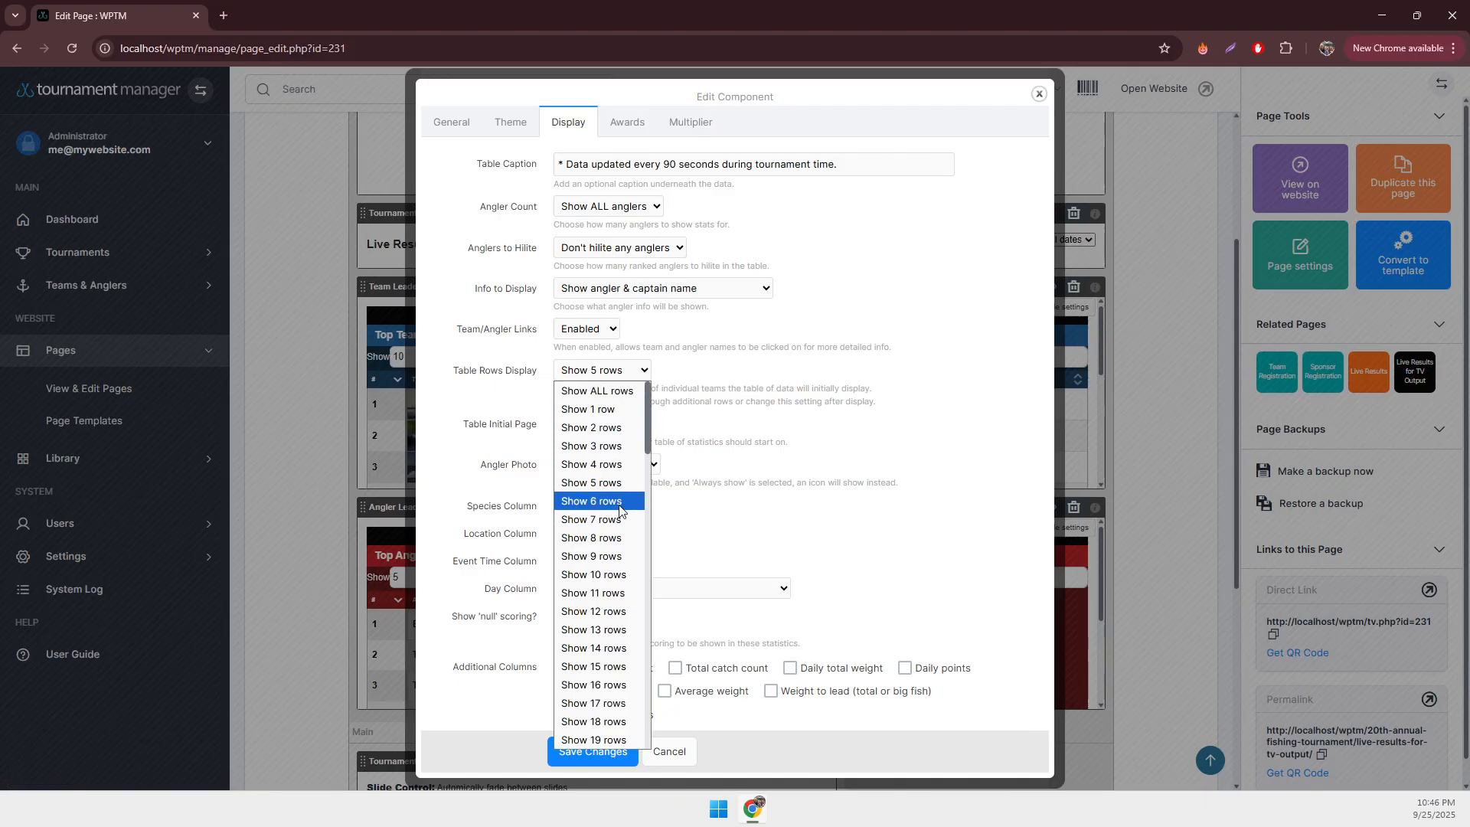
{"action": "left_click", "coordinate": [618, 578]}
{"action": "left_click", "coordinate": [593, 751]}
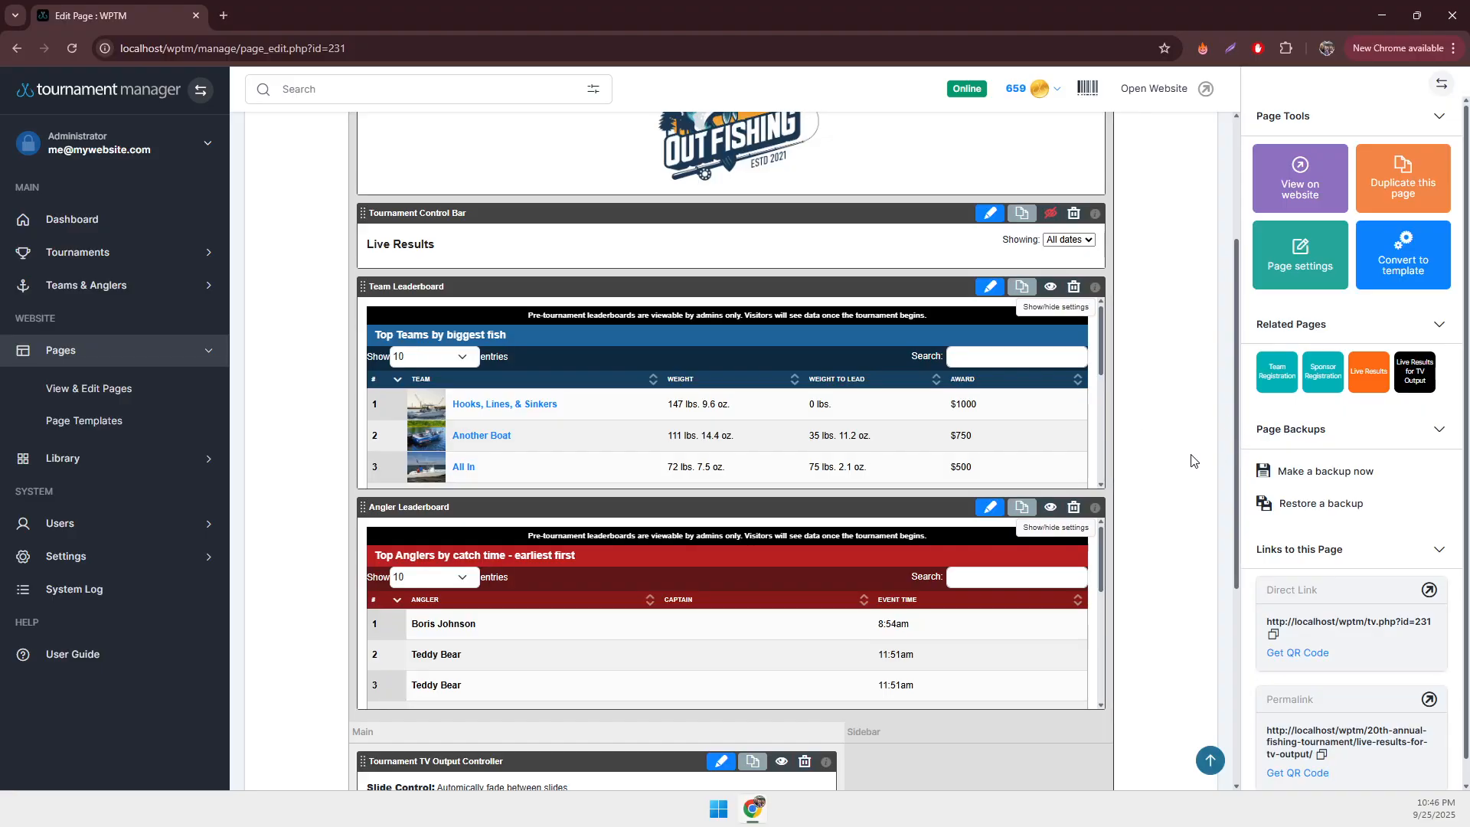
- Preview the TV output page with its header logo and longer leaderboards on the website, and return to the editor
{"action": "scroll", "coordinate": [1191, 460], "scroll_direction": "up", "scroll_amount": 3}
{"action": "left_click", "coordinate": [1299, 188]}
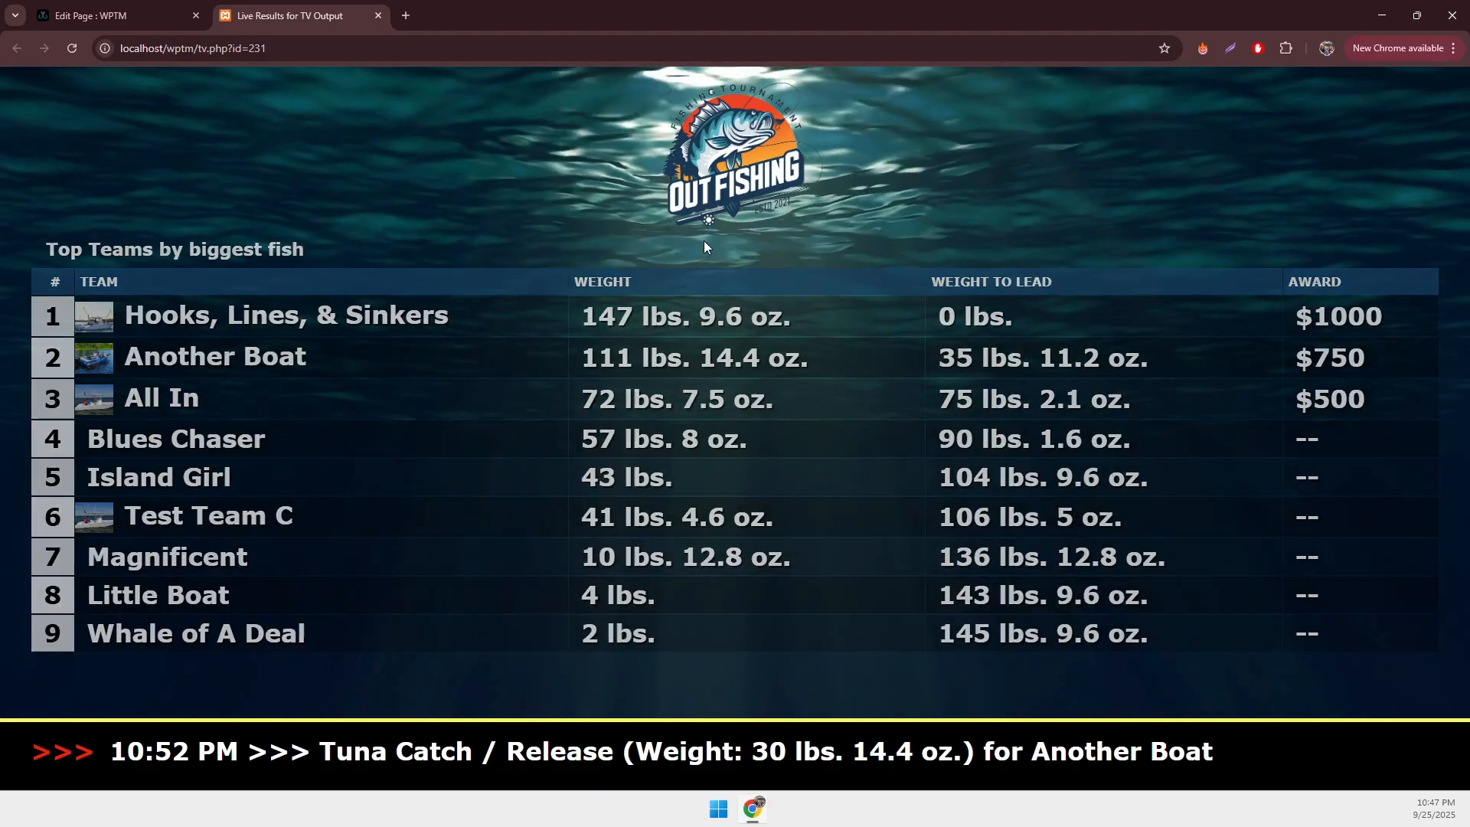
{"action": "left_click", "coordinate": [379, 15]}
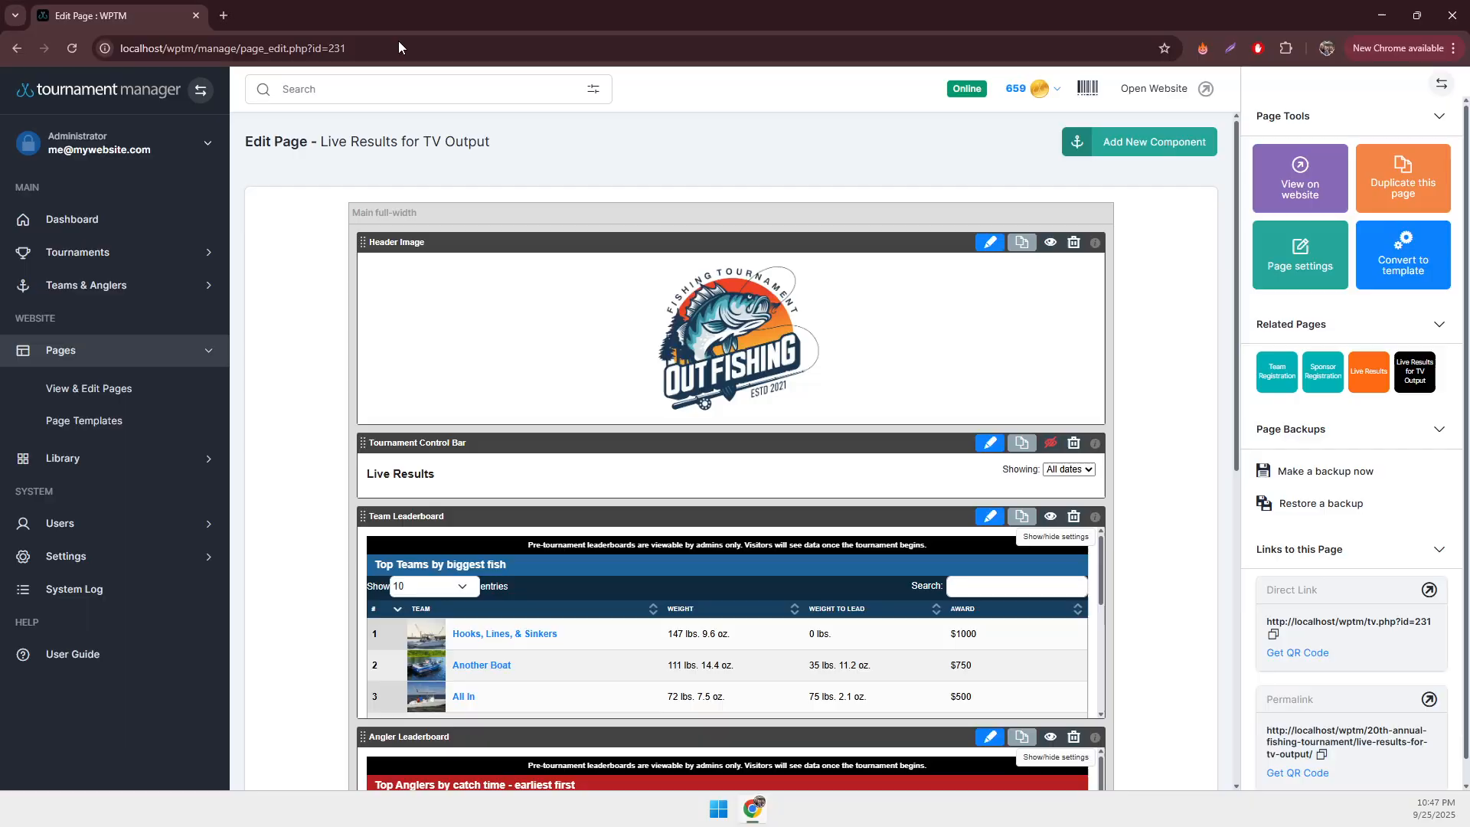
- Set the Header Image's top margin to -10 pixels and bottom margin to -30 pixels, and save the component
{"action": "left_click", "coordinate": [987, 245]}
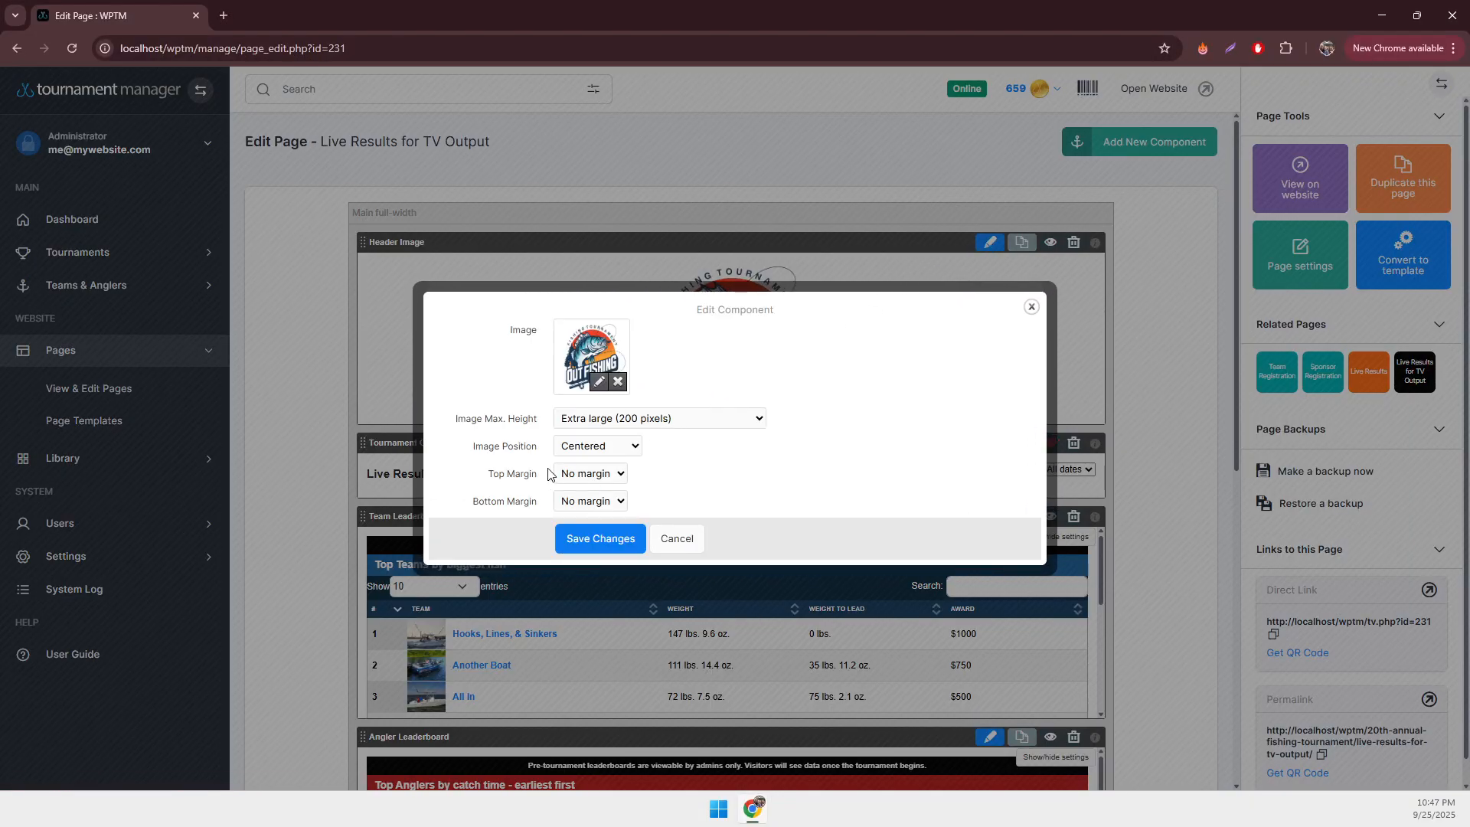
{"action": "left_click", "coordinate": [588, 474]}
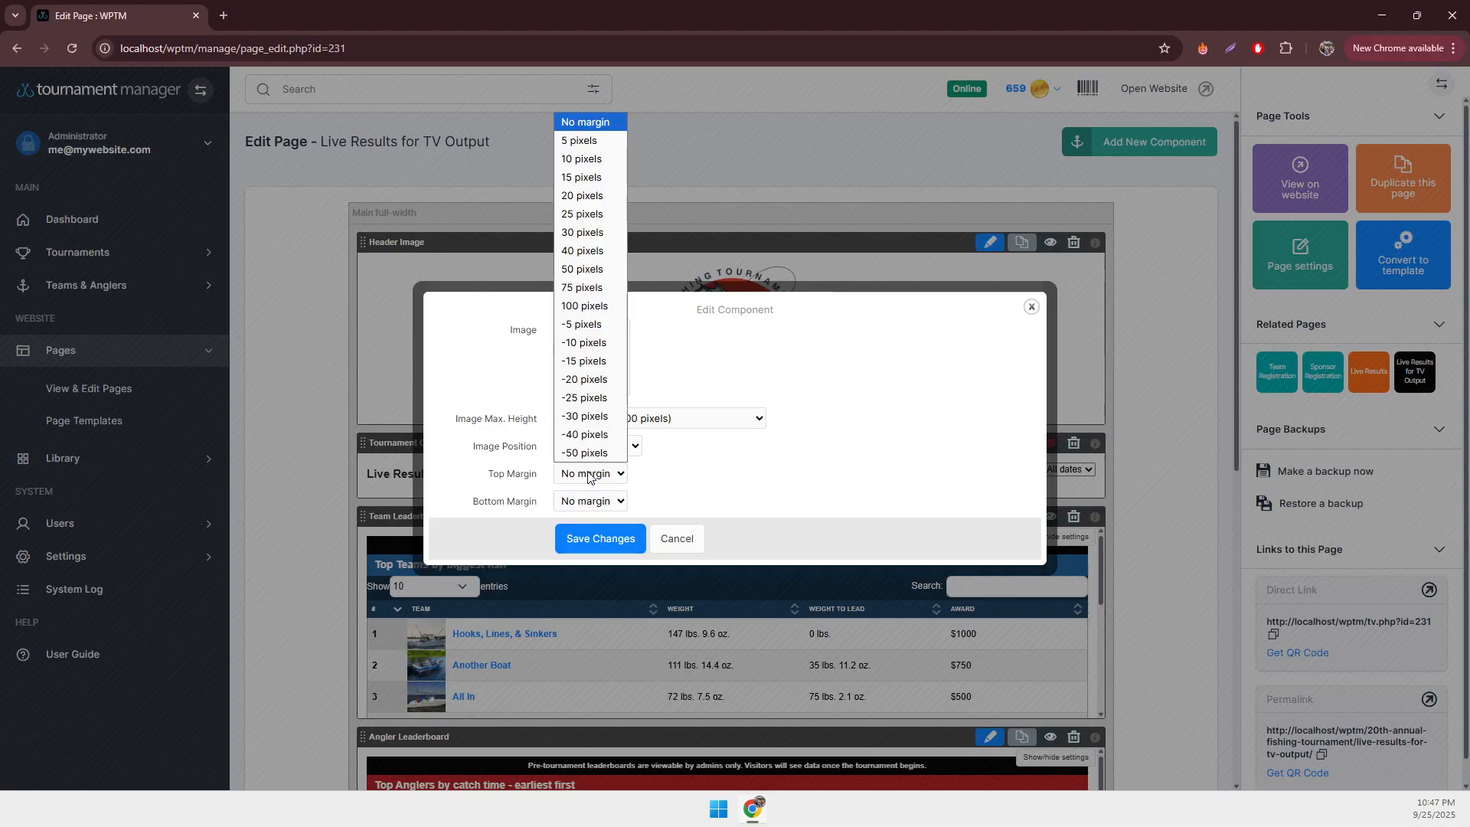
{"action": "left_click", "coordinate": [585, 344]}
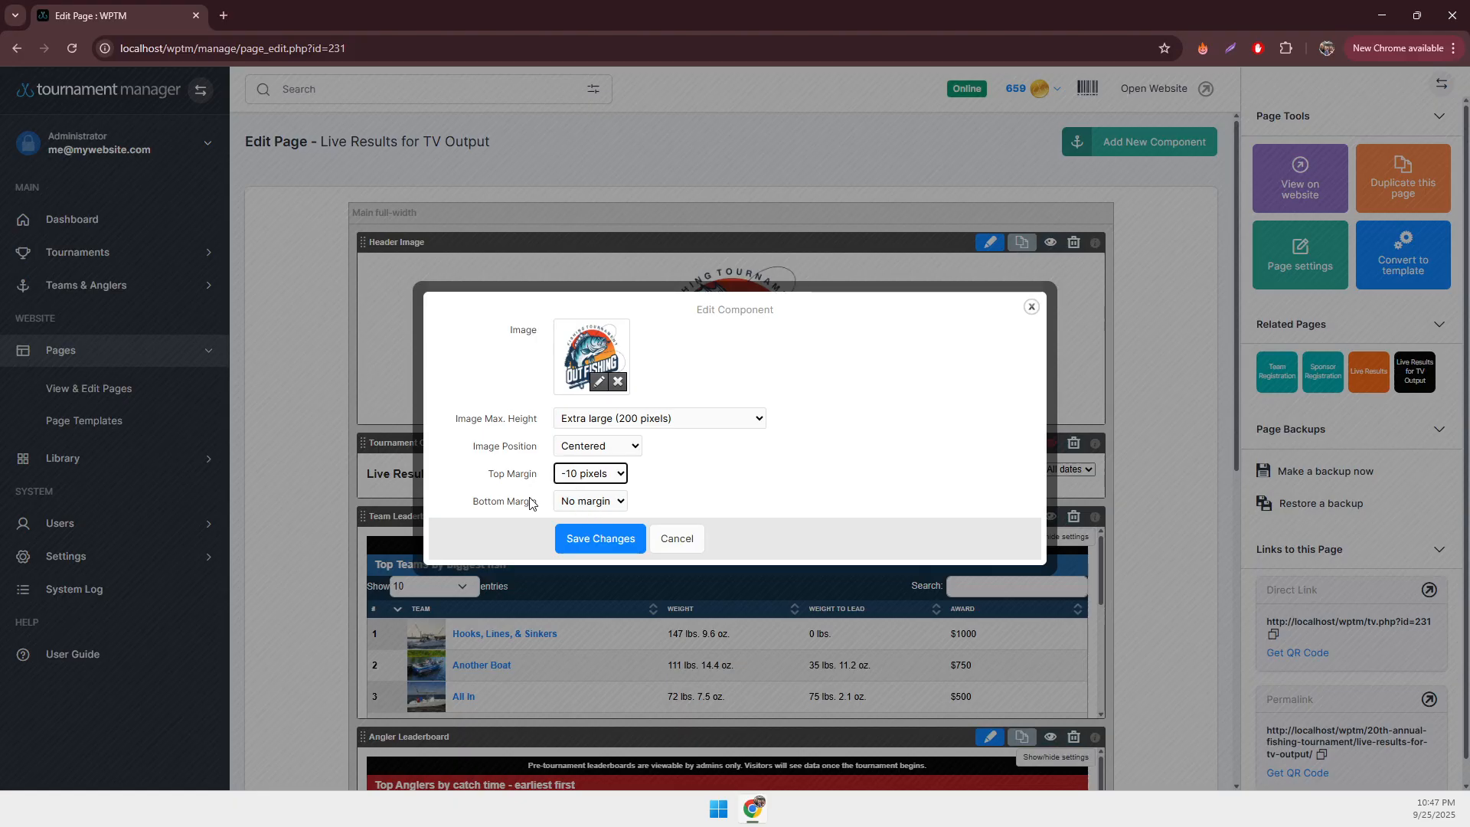
{"action": "left_click", "coordinate": [578, 504]}
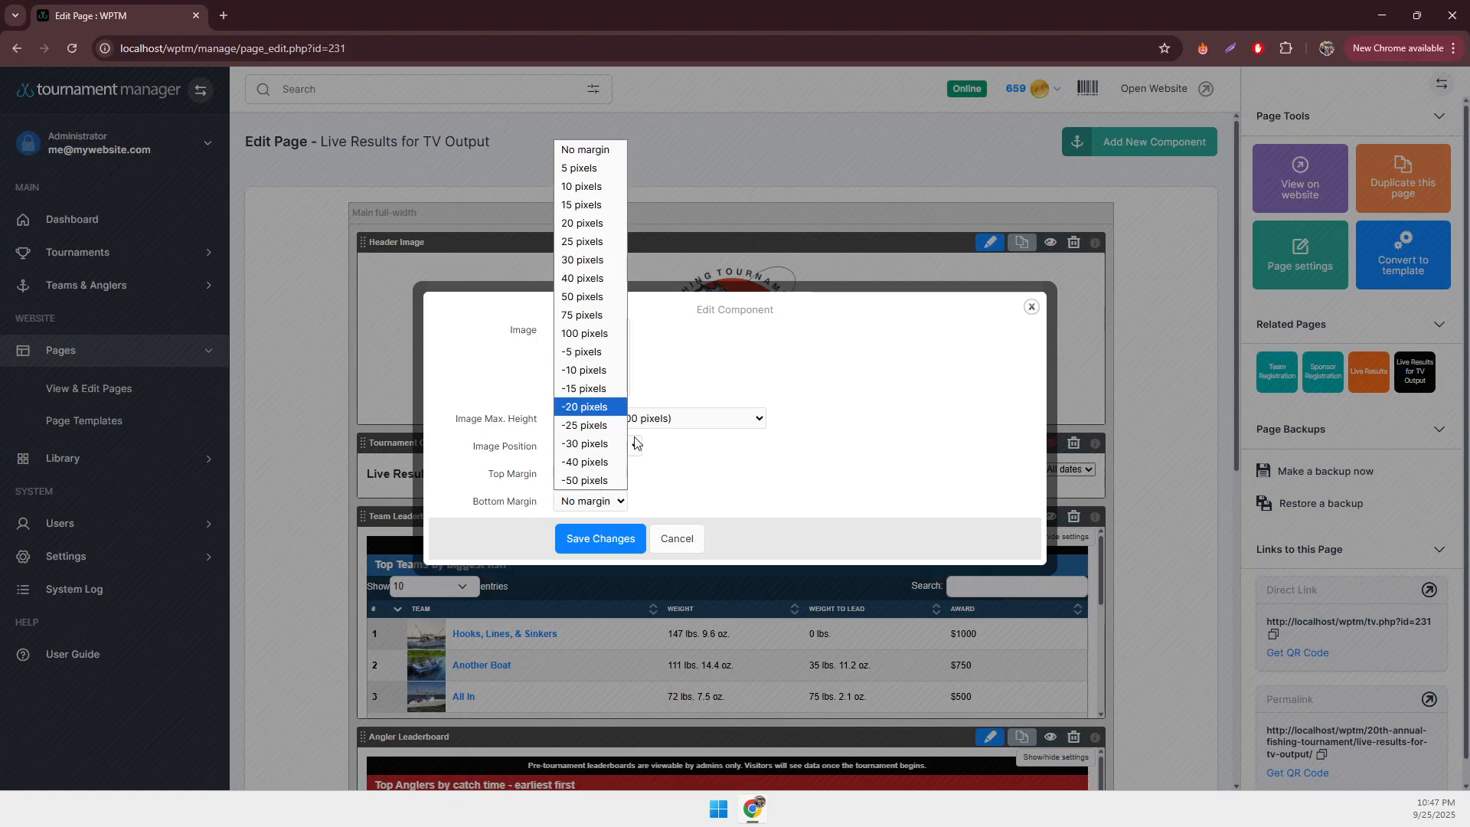
{"action": "left_click", "coordinate": [582, 444]}
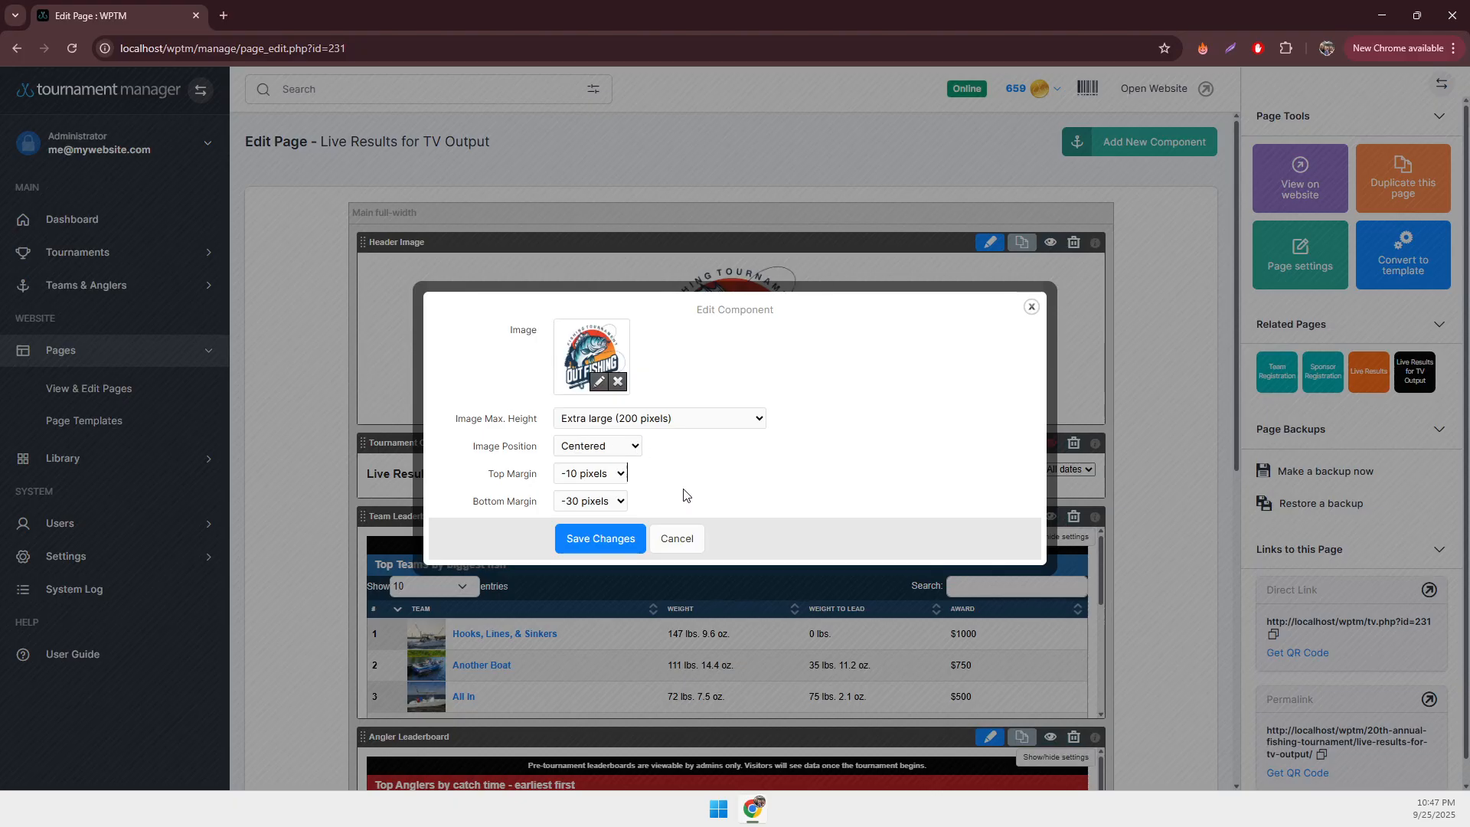
{"action": "left_click", "coordinate": [596, 539]}
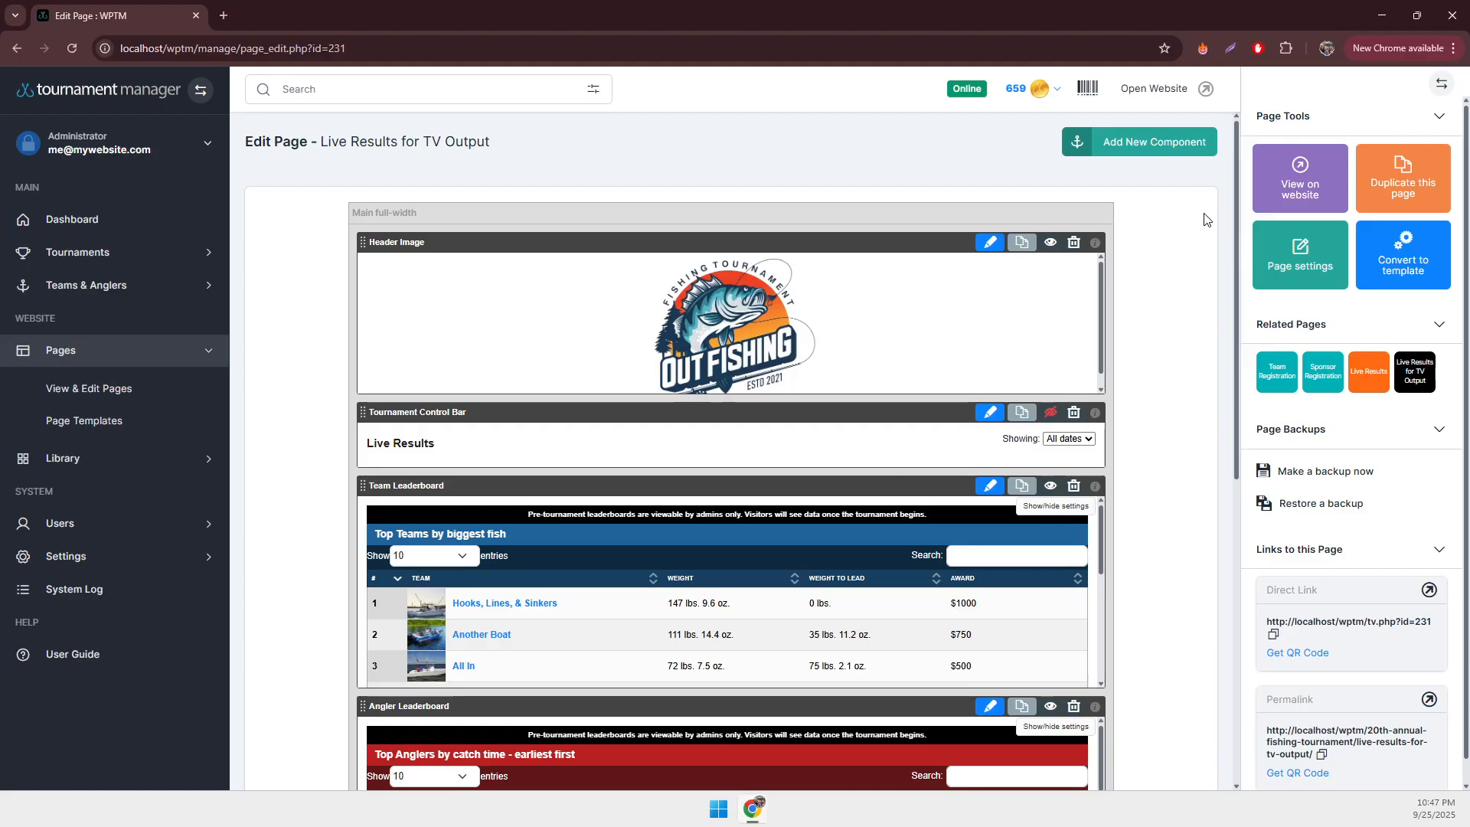
- Check the tightened header spacing, rotating leaderboards and the angler table's caption on the live TV output page
{"action": "left_click", "coordinate": [1300, 188]}
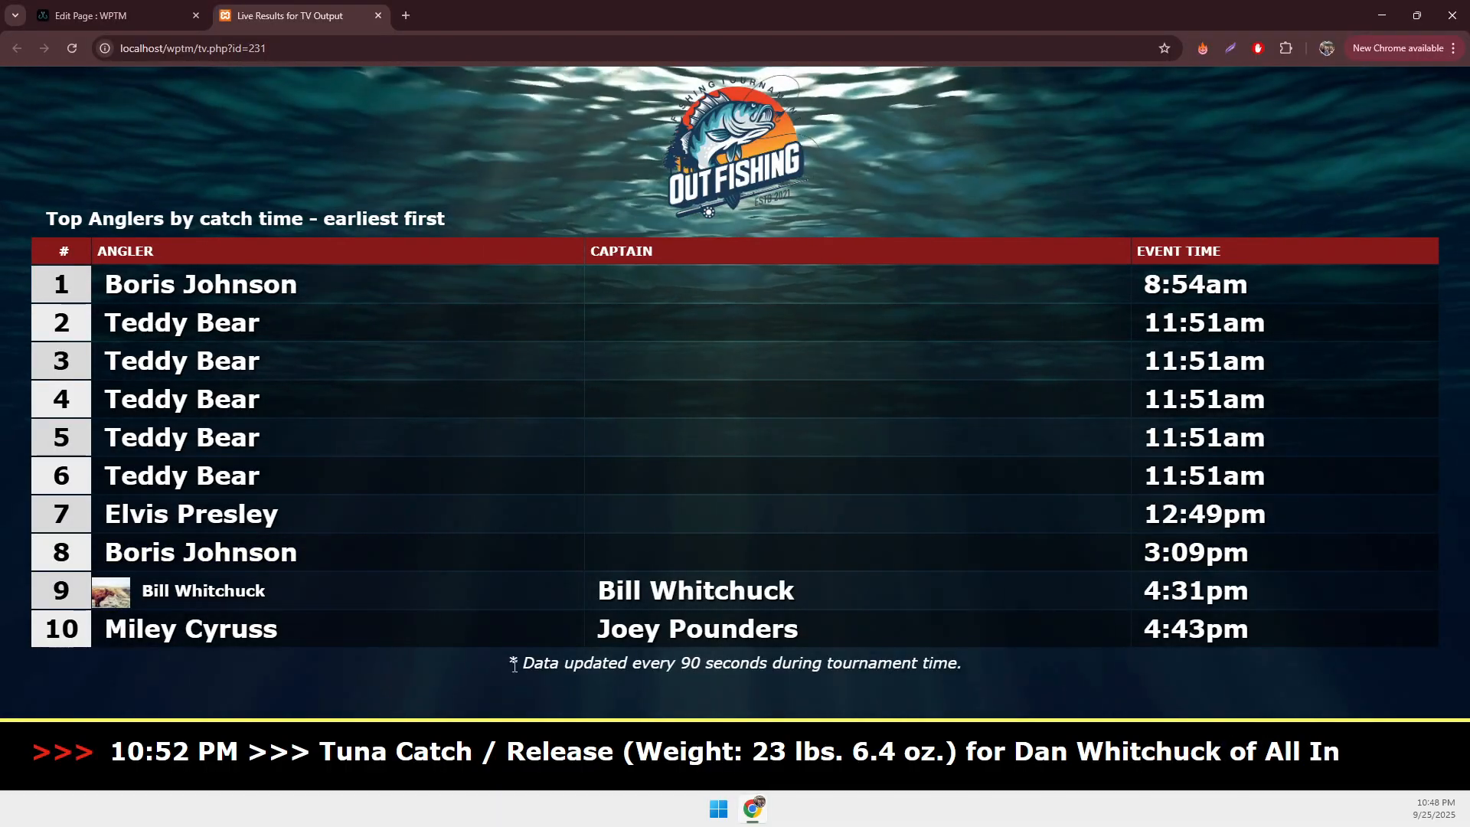
{"action": "left_click_drag", "start_coordinate": [544, 663], "coordinate": [963, 669]}
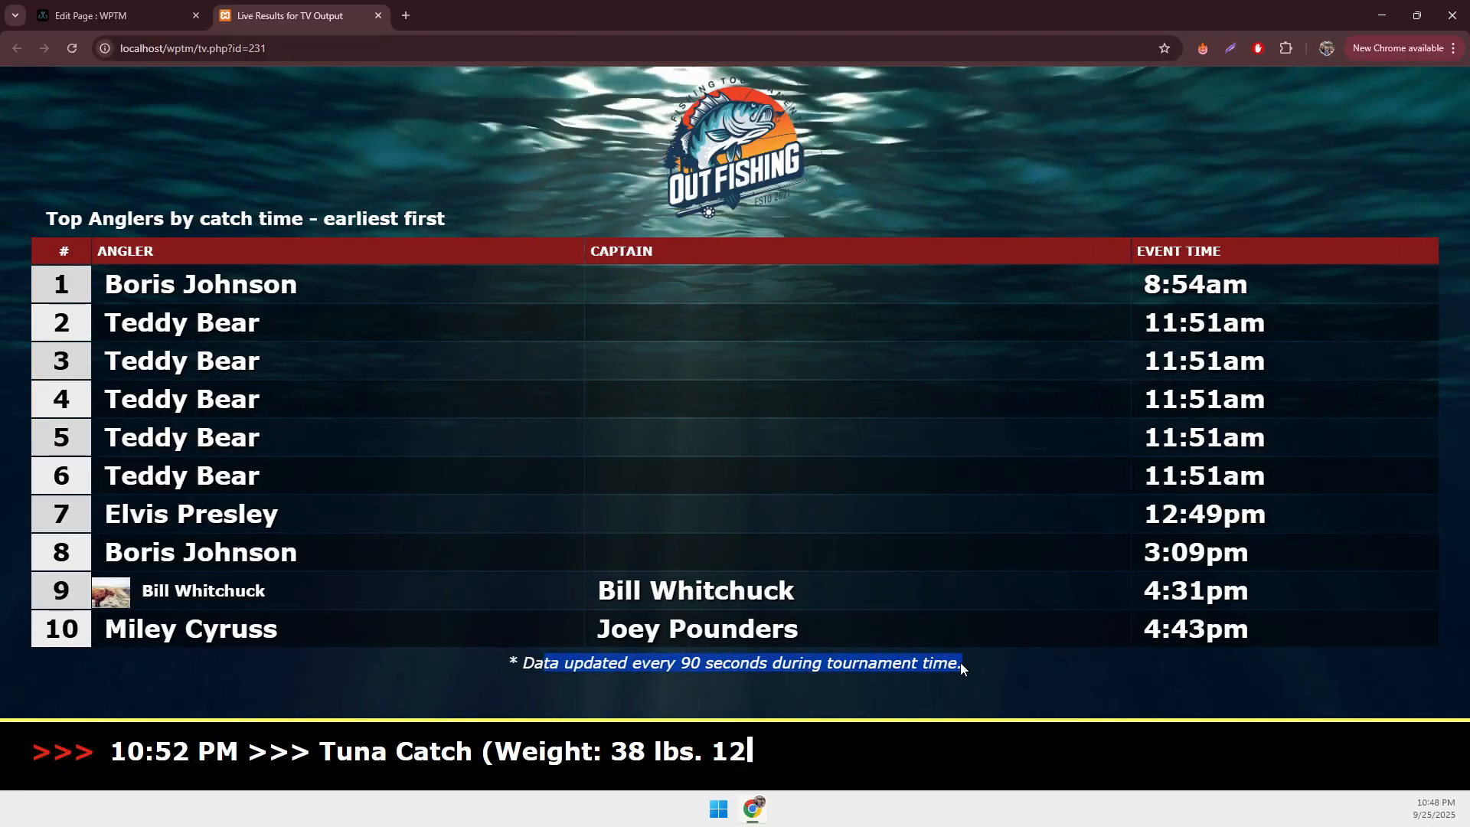
{"action": "left_click", "coordinate": [682, 687]}
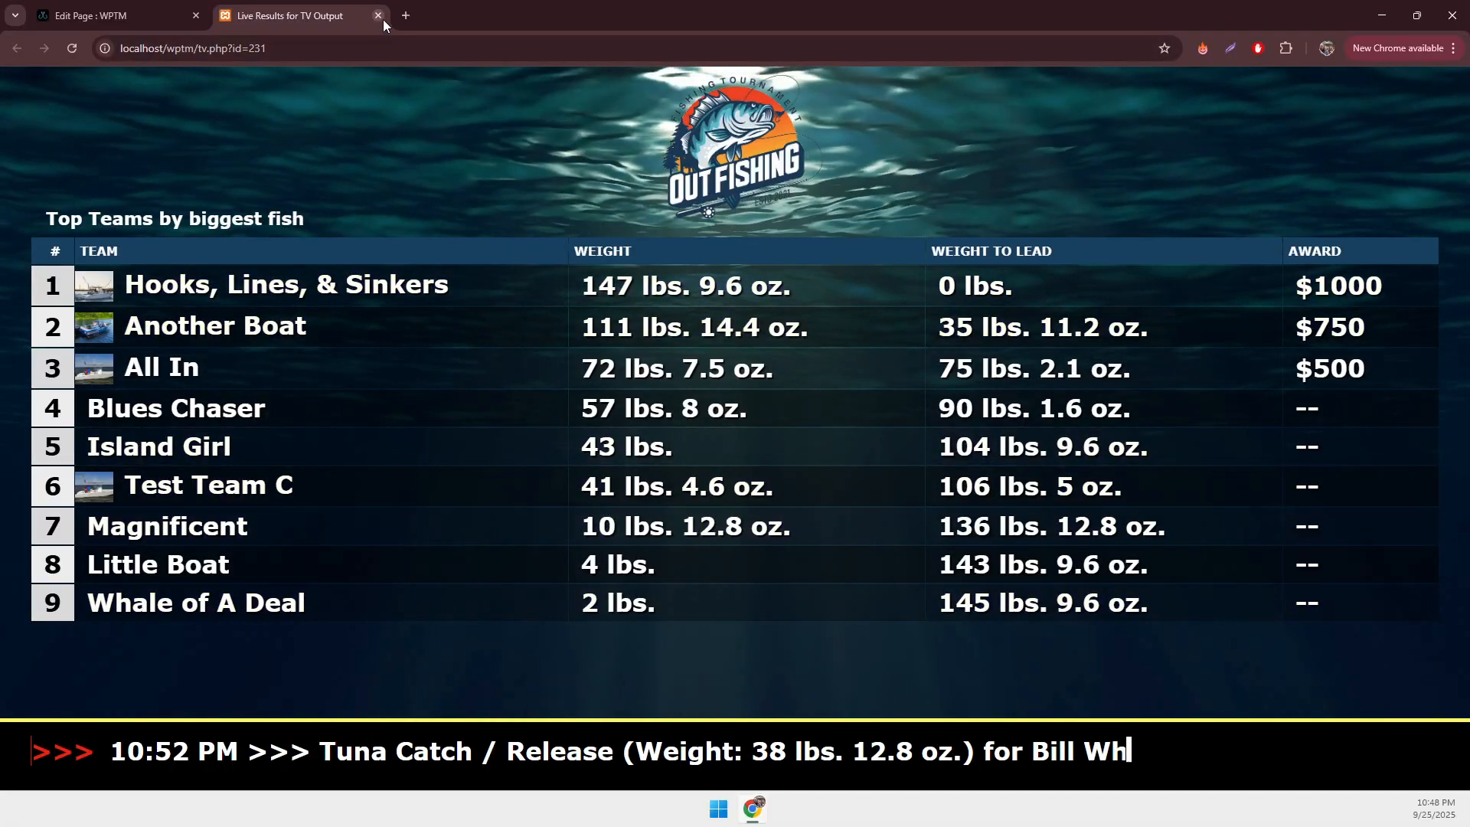
- Return to the page editor and duplicate the Angler Leaderboard on this page as a copy in the Main full-width area
{"action": "left_click", "coordinate": [377, 15]}
{"action": "scroll", "coordinate": [306, 490], "scroll_direction": "down", "scroll_amount": 4}
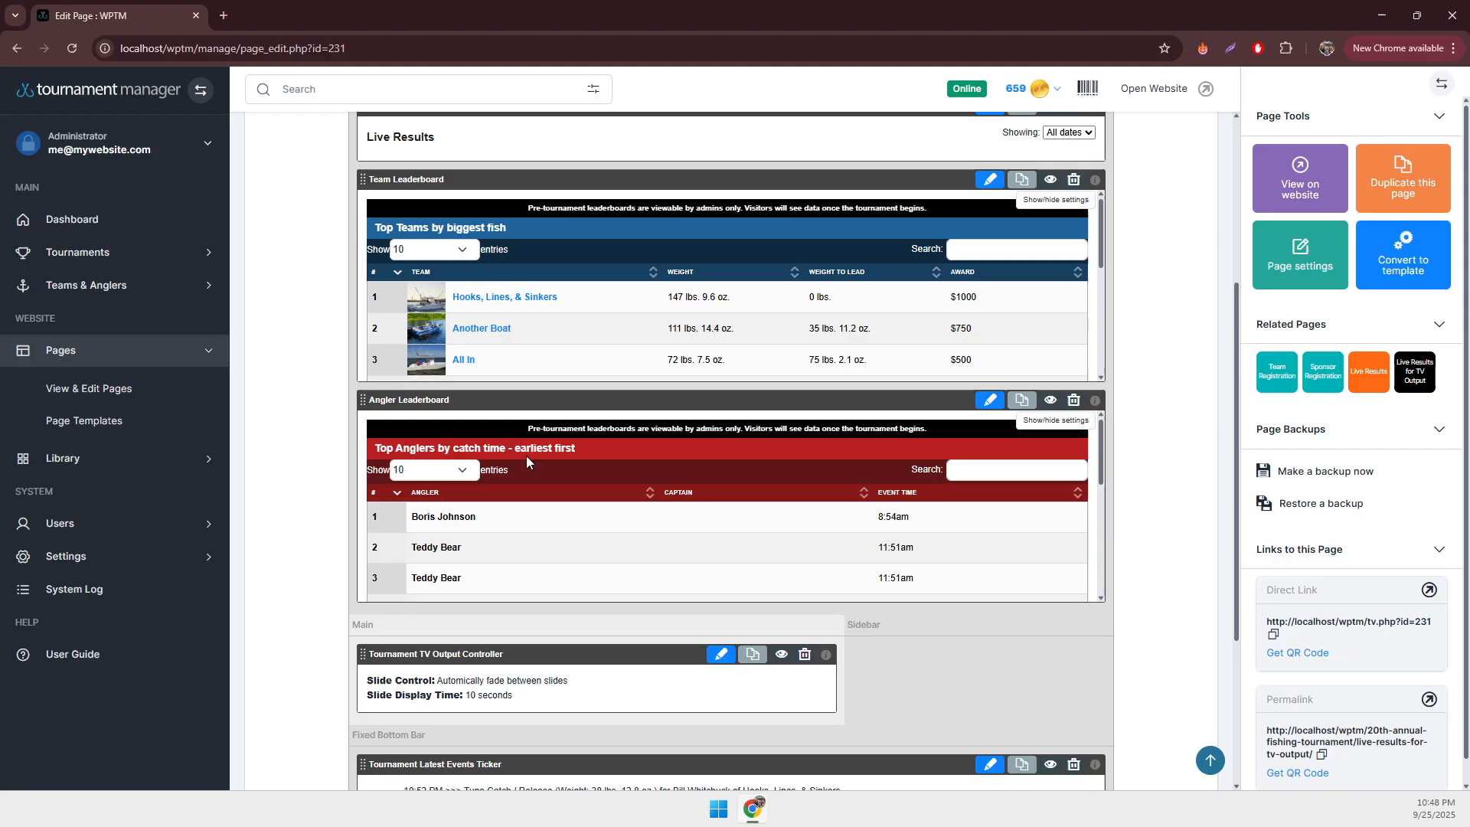
{"action": "left_click", "coordinate": [1022, 402]}
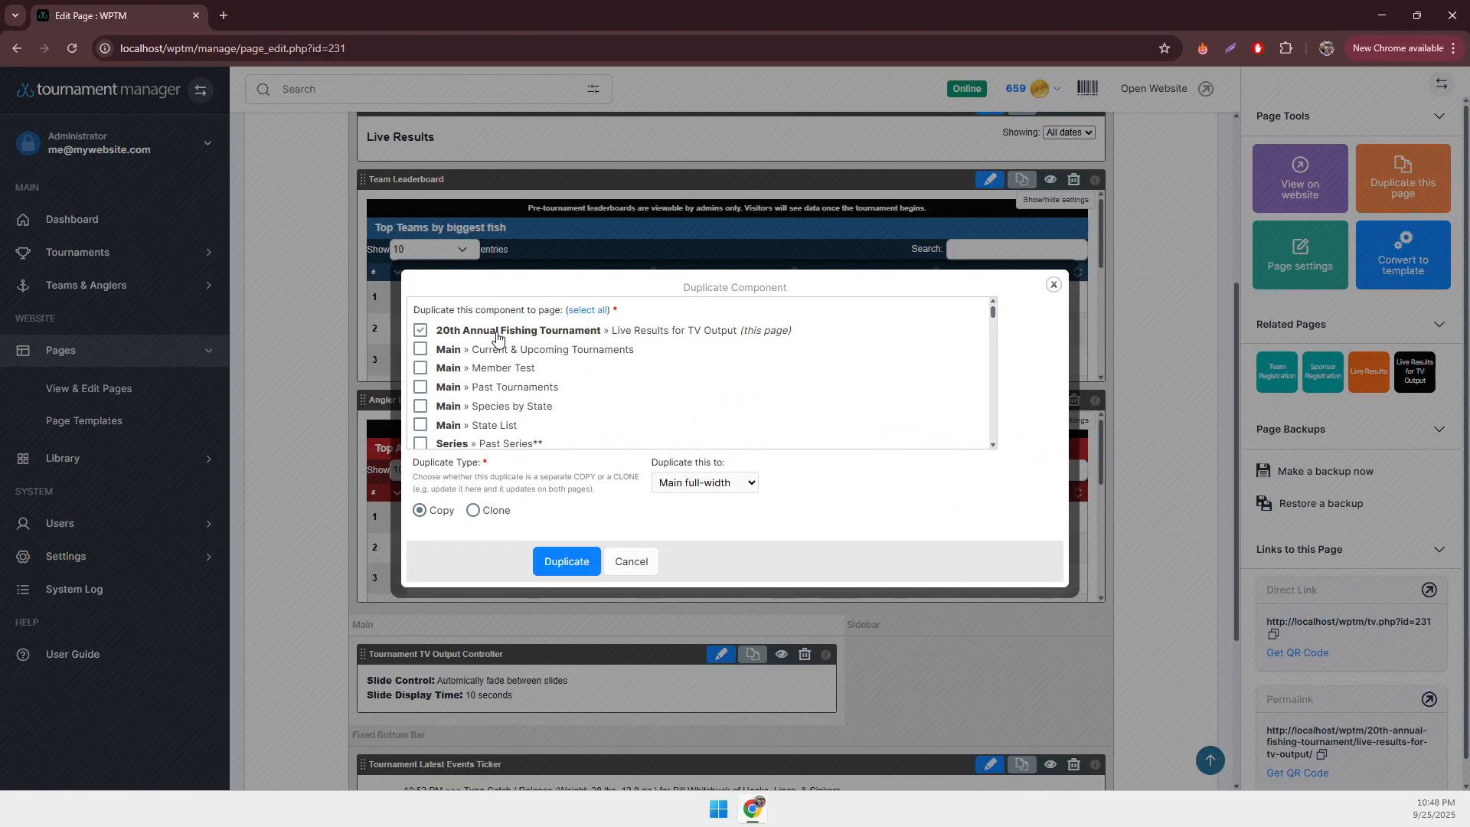
{"action": "left_click", "coordinate": [566, 561]}
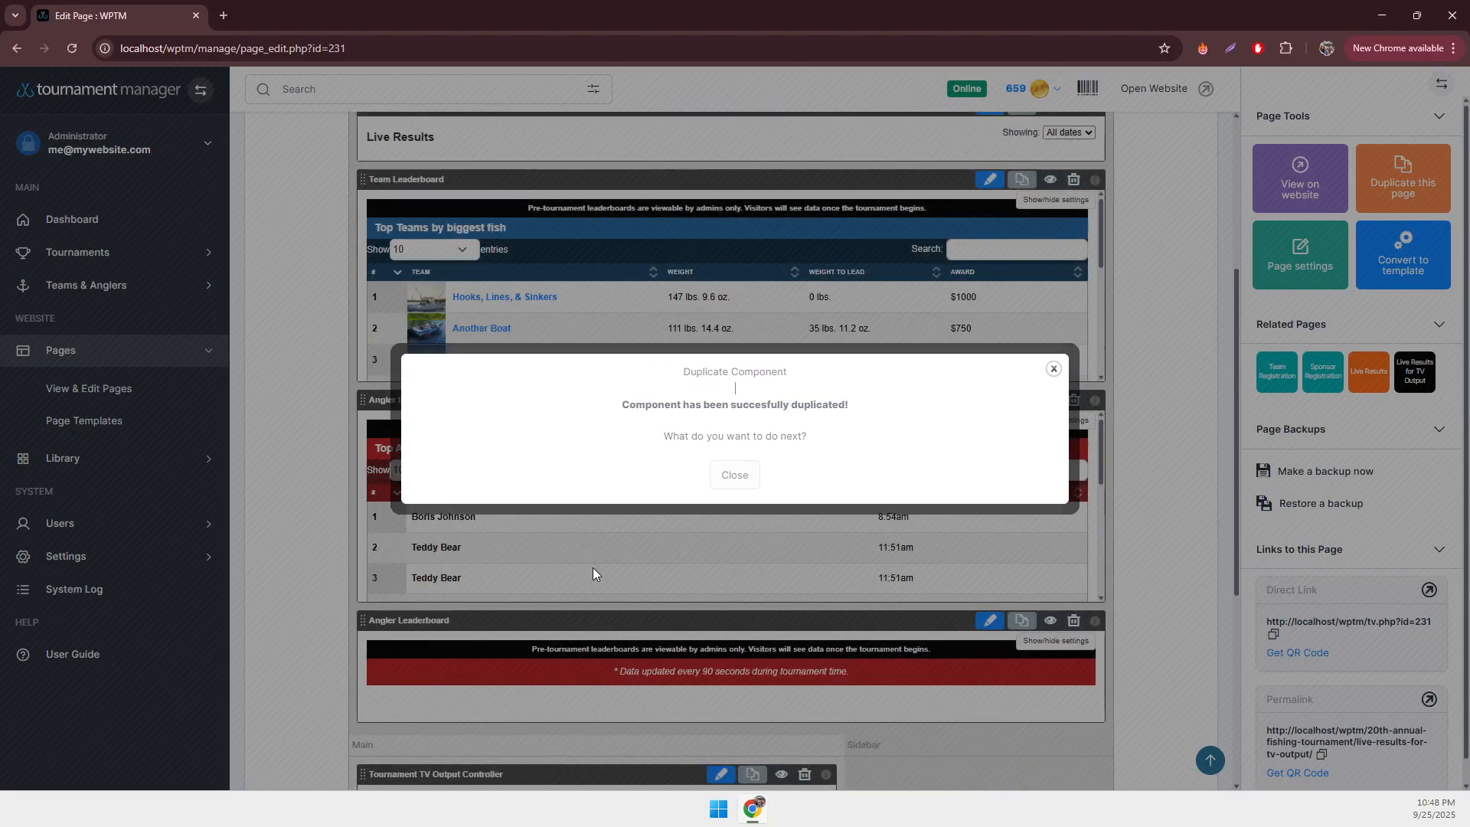
{"action": "left_click", "coordinate": [759, 474]}
{"action": "scroll", "coordinate": [613, 490], "scroll_direction": "down", "scroll_amount": 3}
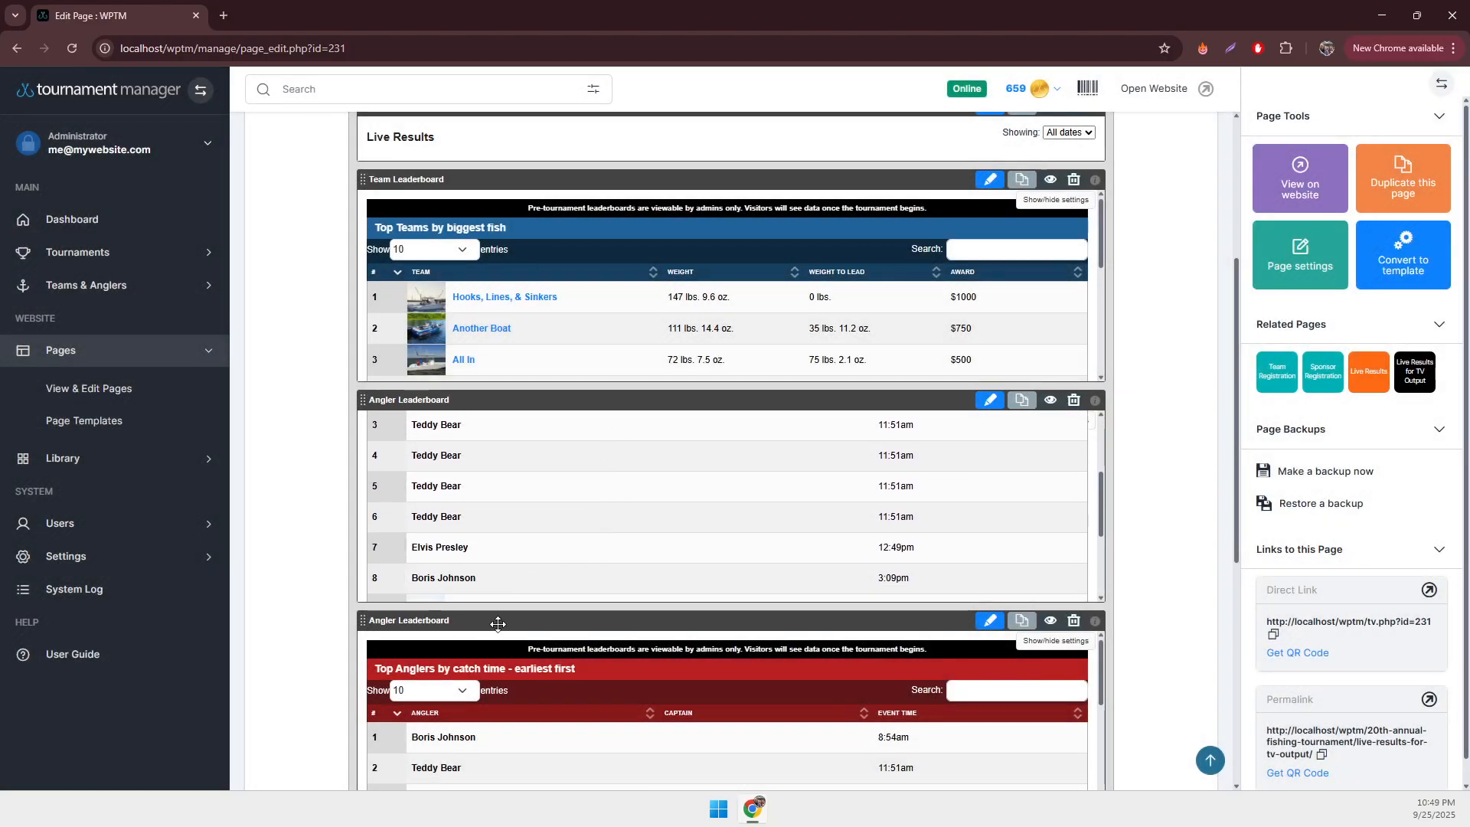
{"action": "left_click_drag", "start_coordinate": [471, 623], "coordinate": [475, 436]}
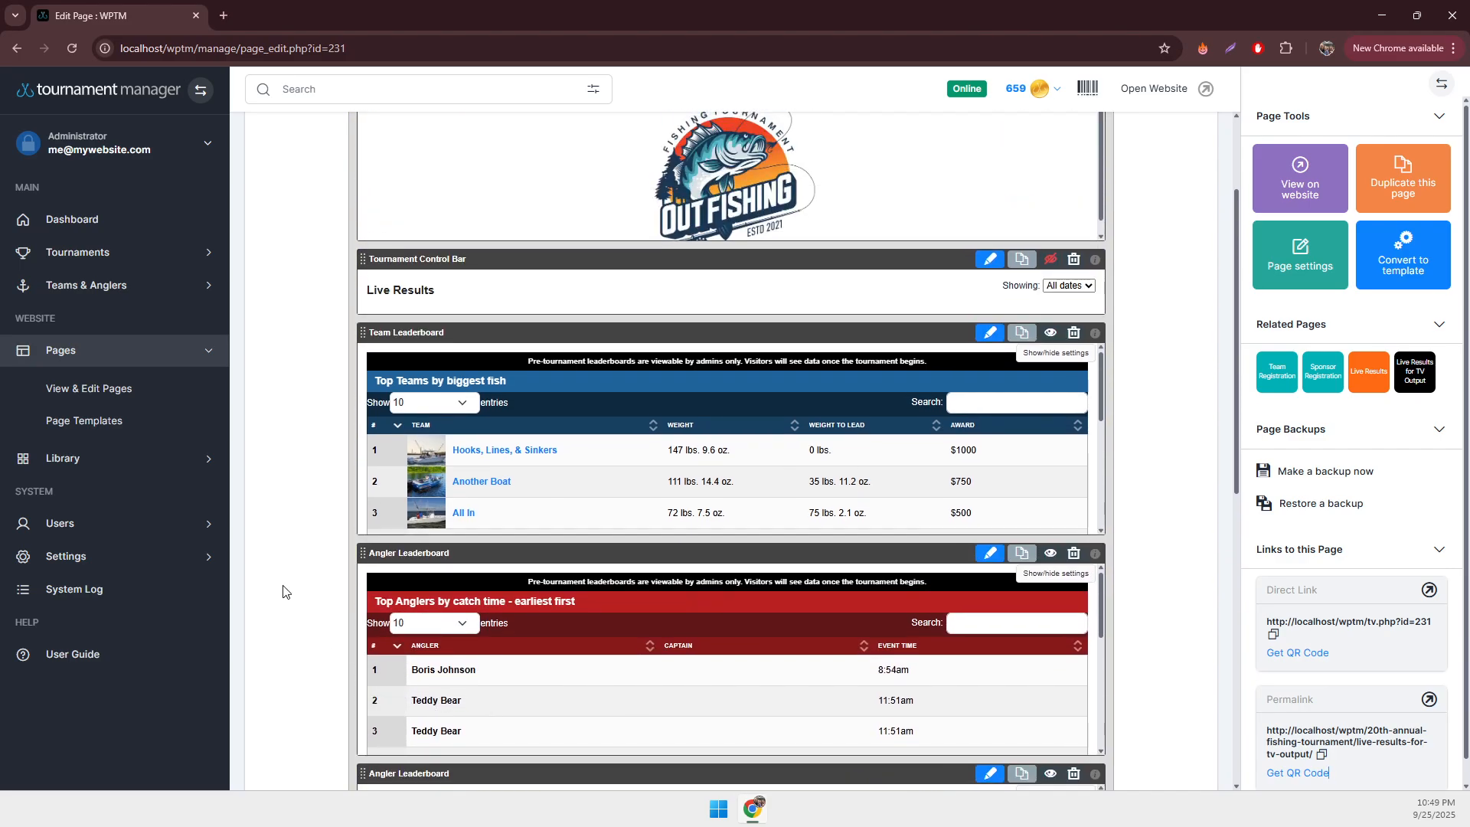
- Set the duplicated Angler Leaderboard's table initial page to Page 2 and save the component
{"action": "scroll", "coordinate": [293, 592], "scroll_direction": "down", "scroll_amount": 3}
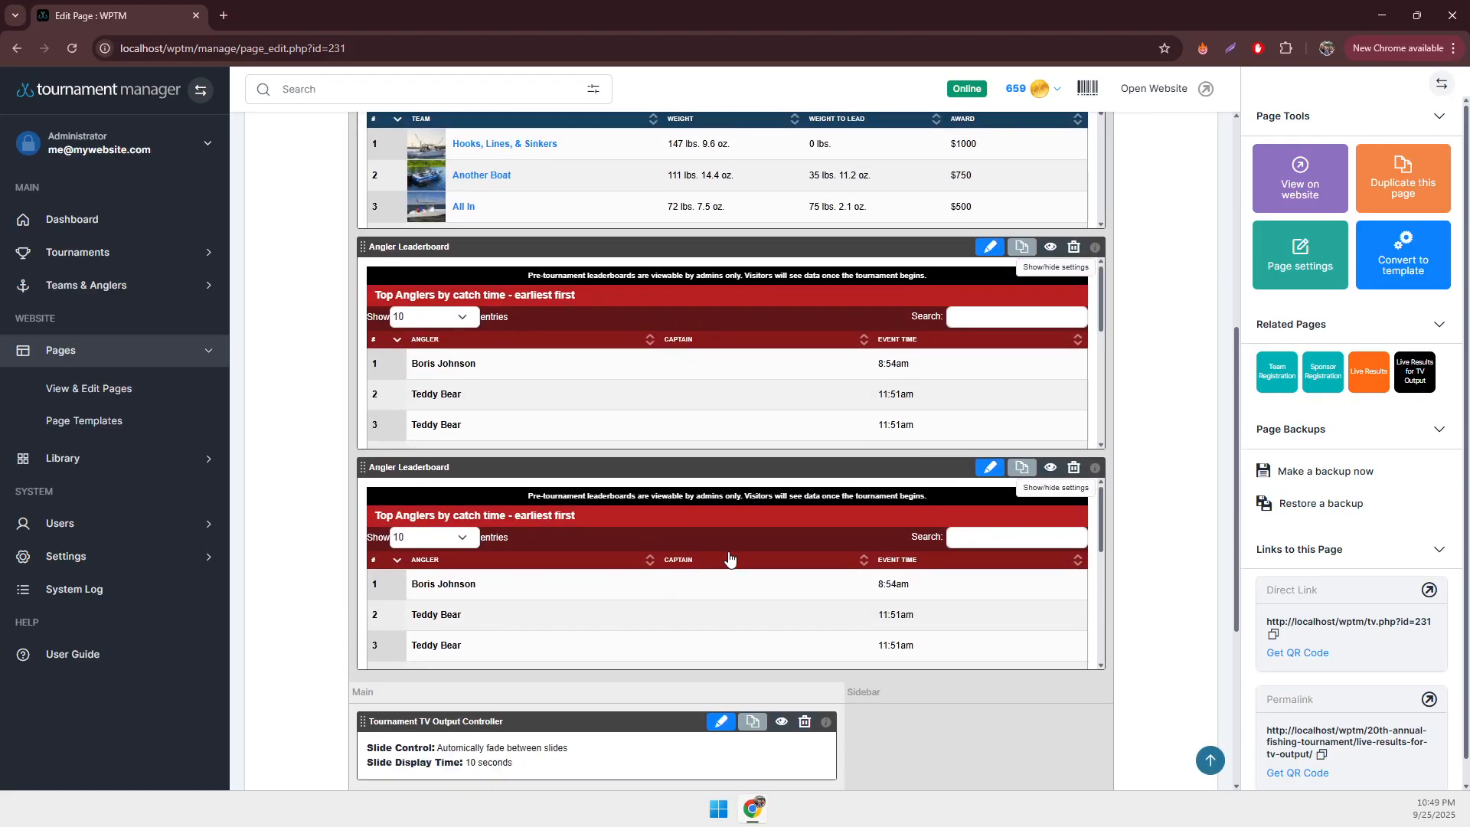
{"action": "scroll", "coordinate": [411, 457], "scroll_direction": "up", "scroll_amount": 1}
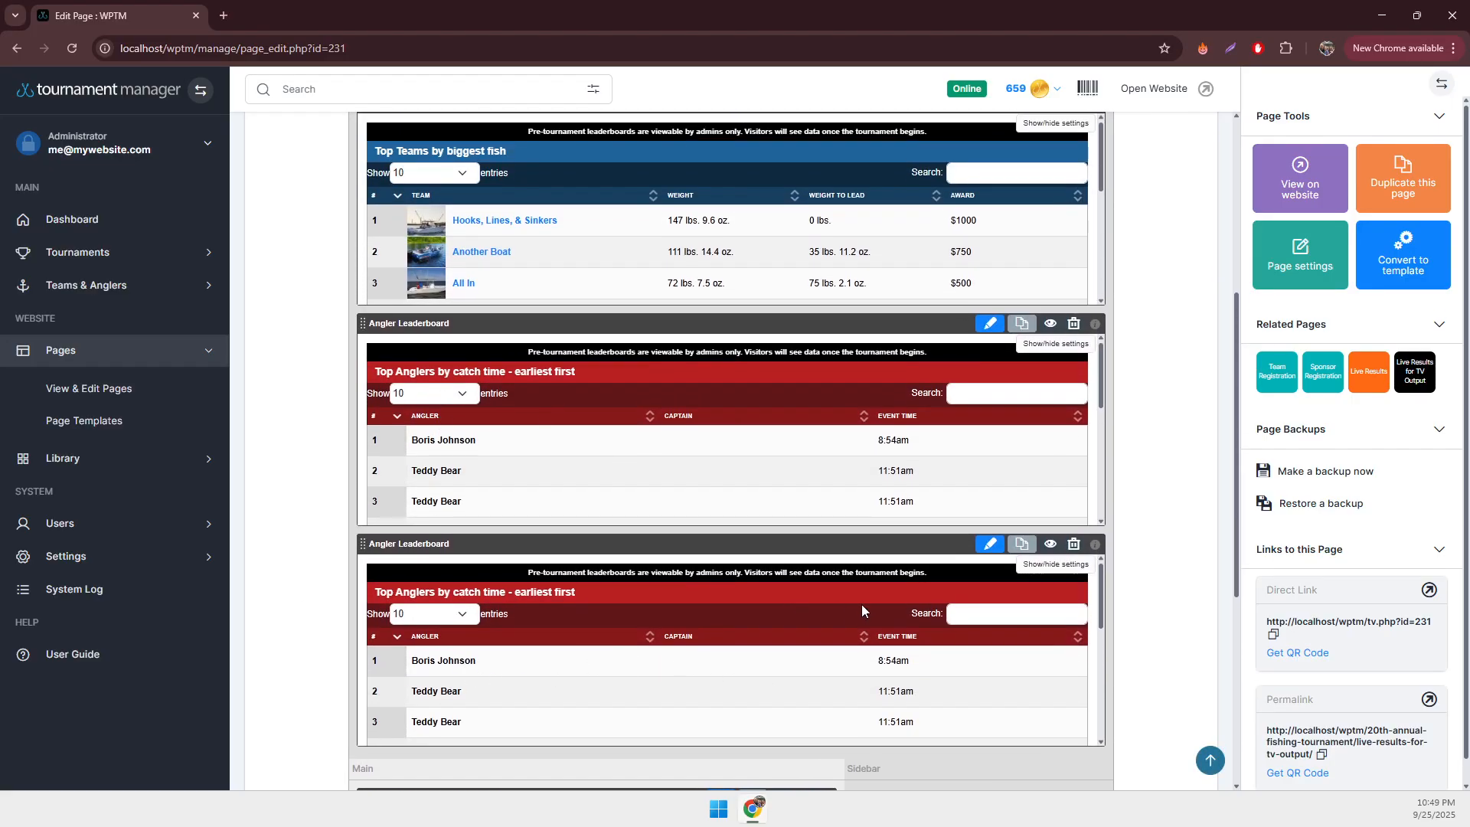
{"action": "left_click", "coordinate": [991, 544]}
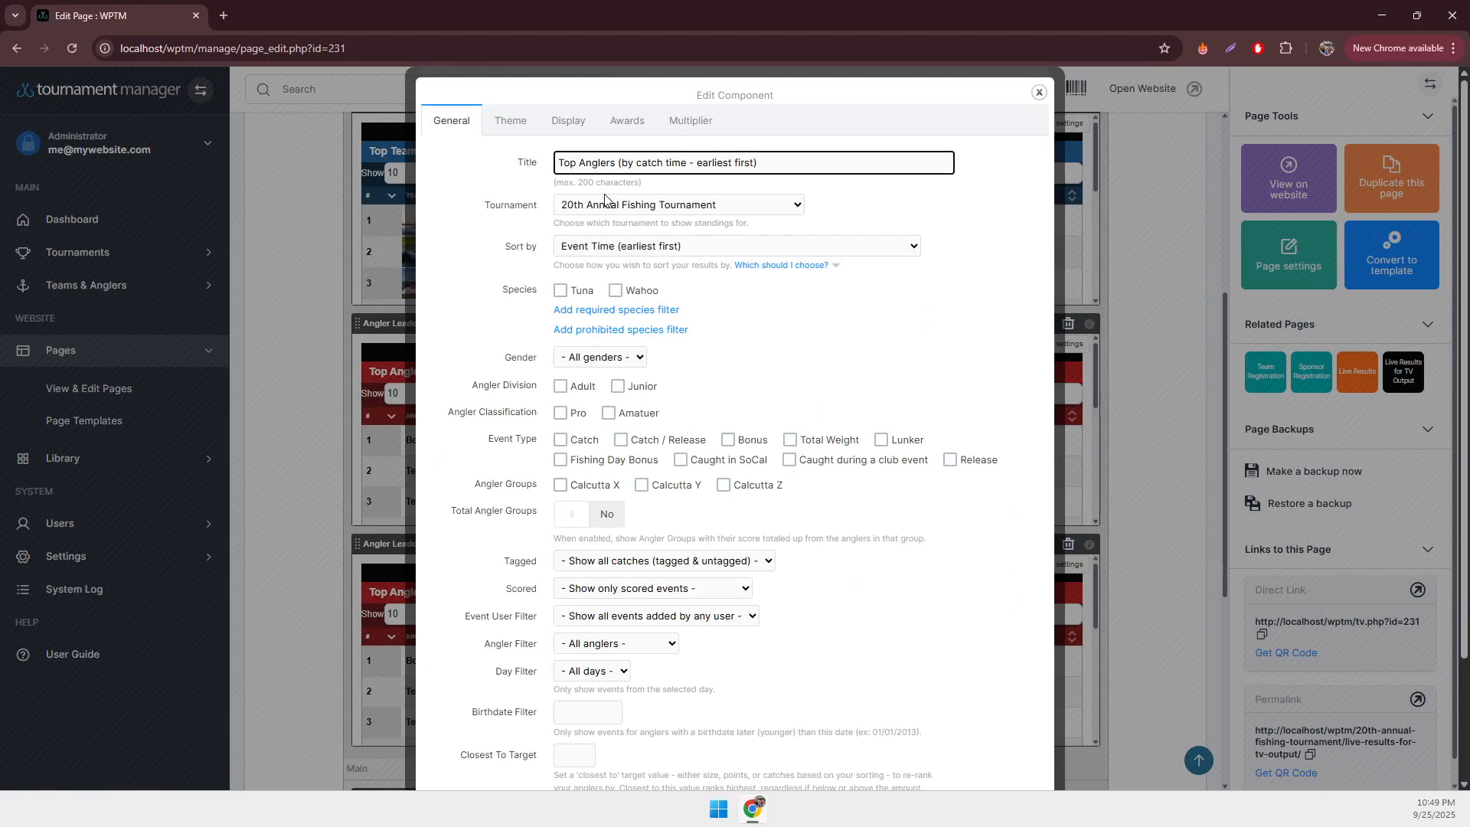
{"action": "left_click", "coordinate": [568, 122]}
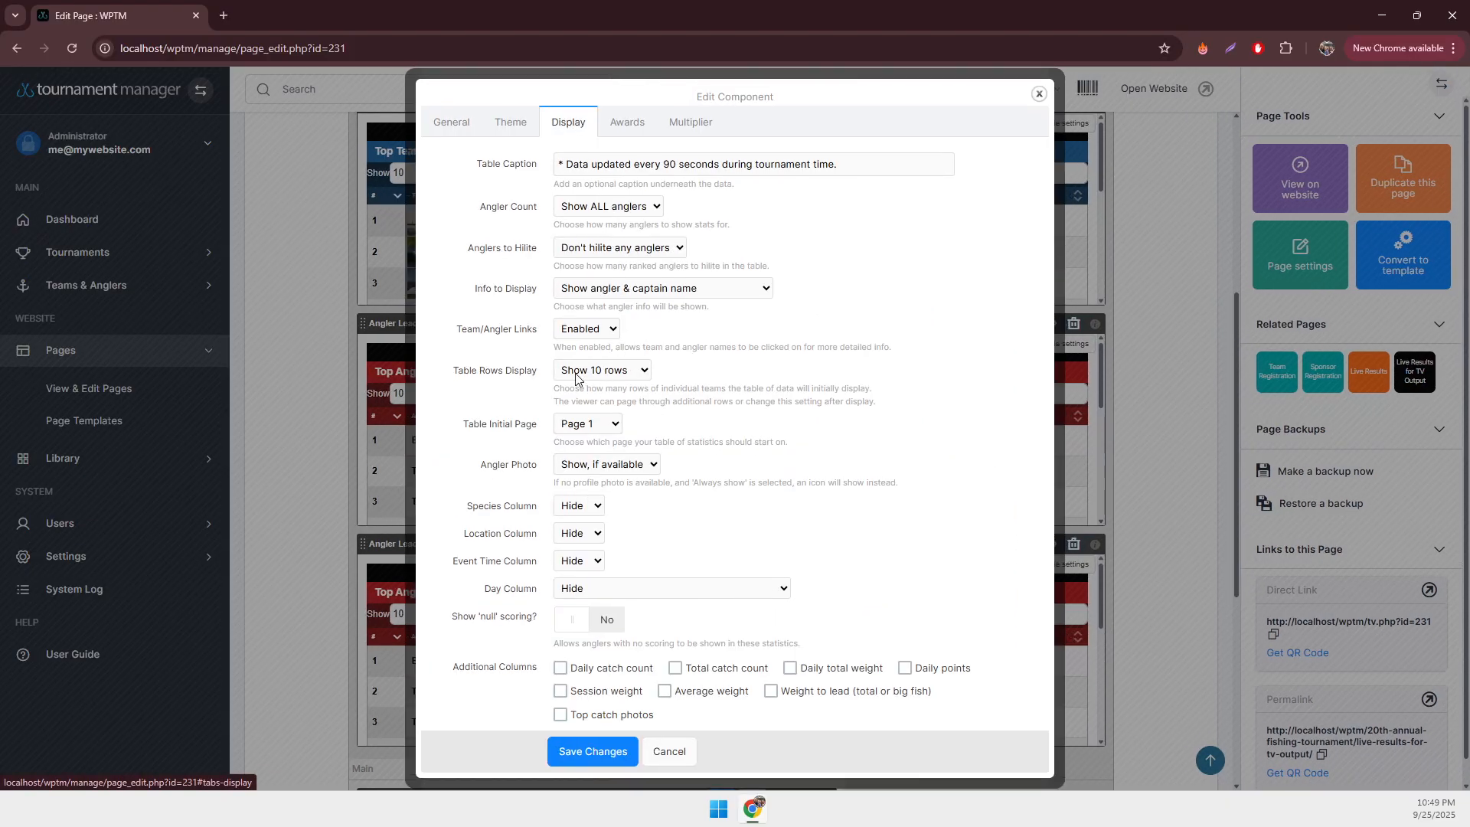
{"action": "left_click", "coordinate": [587, 425]}
{"action": "left_click", "coordinate": [568, 77]}
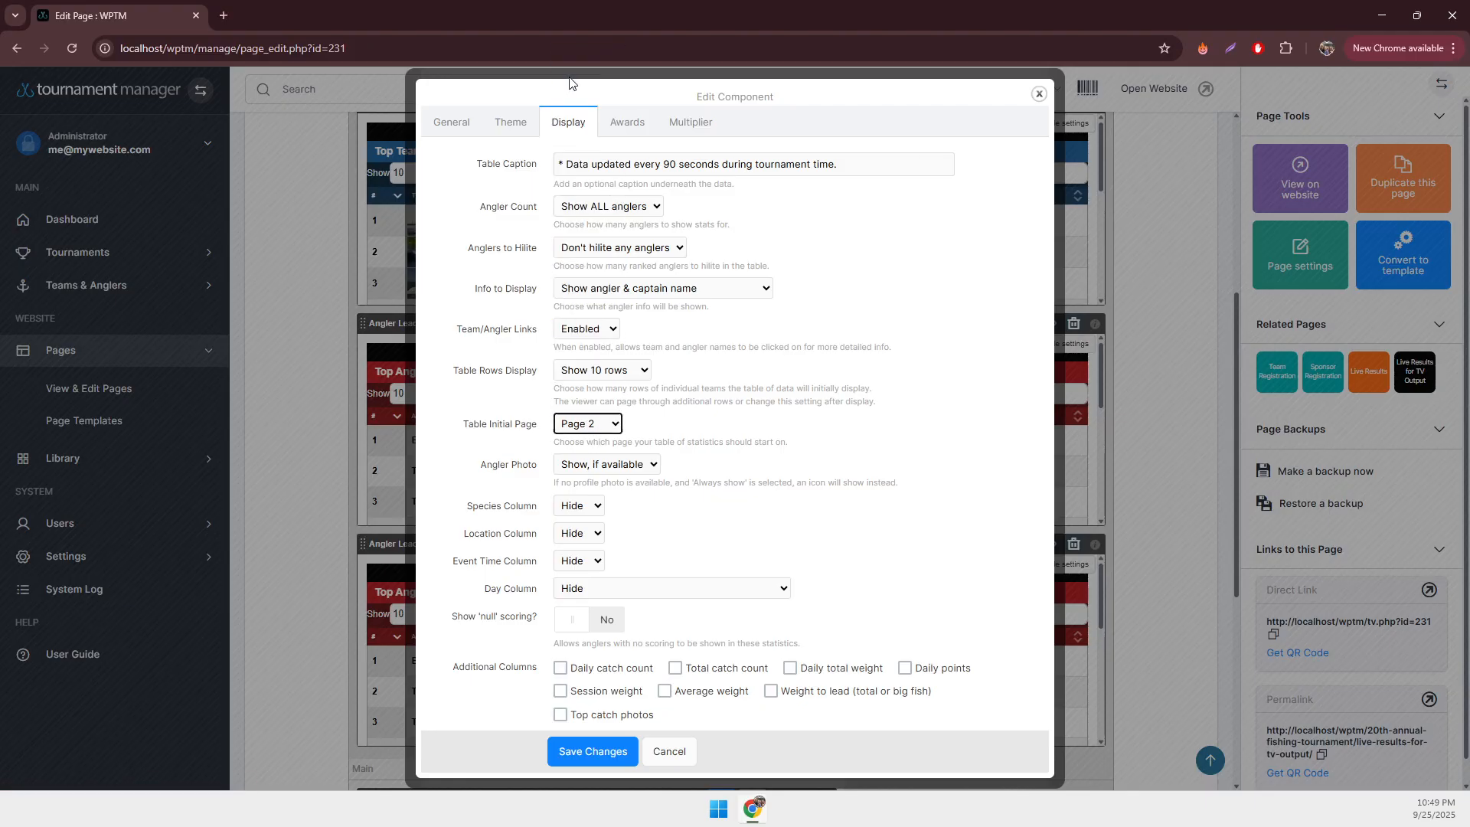
{"action": "left_click", "coordinate": [589, 752]}
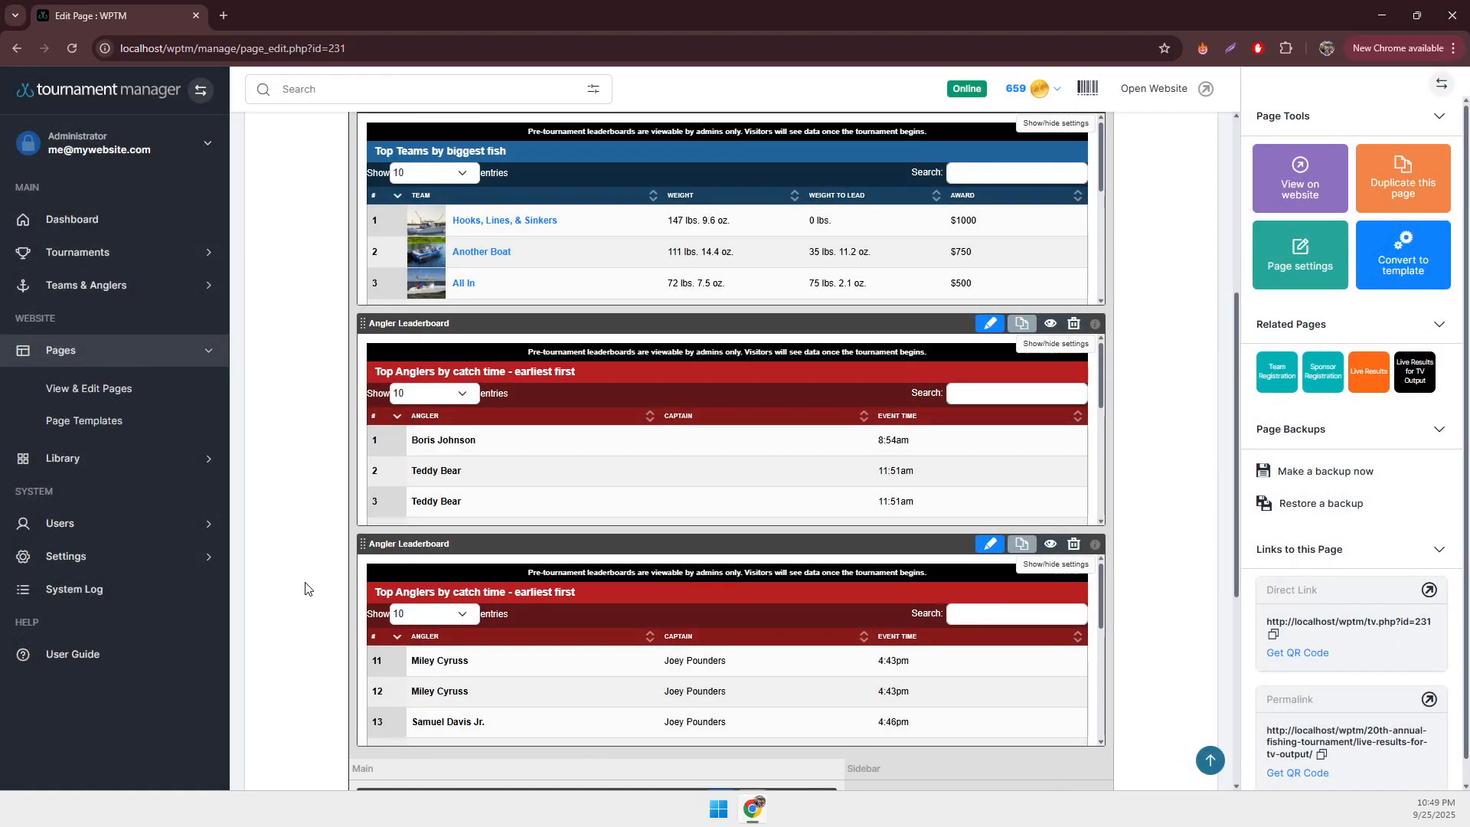
- Review both angler leaderboards in the editor, briefly preview the TV output page on the website, and return to the editor
{"action": "scroll", "coordinate": [305, 597], "scroll_direction": "down", "scroll_amount": 2}
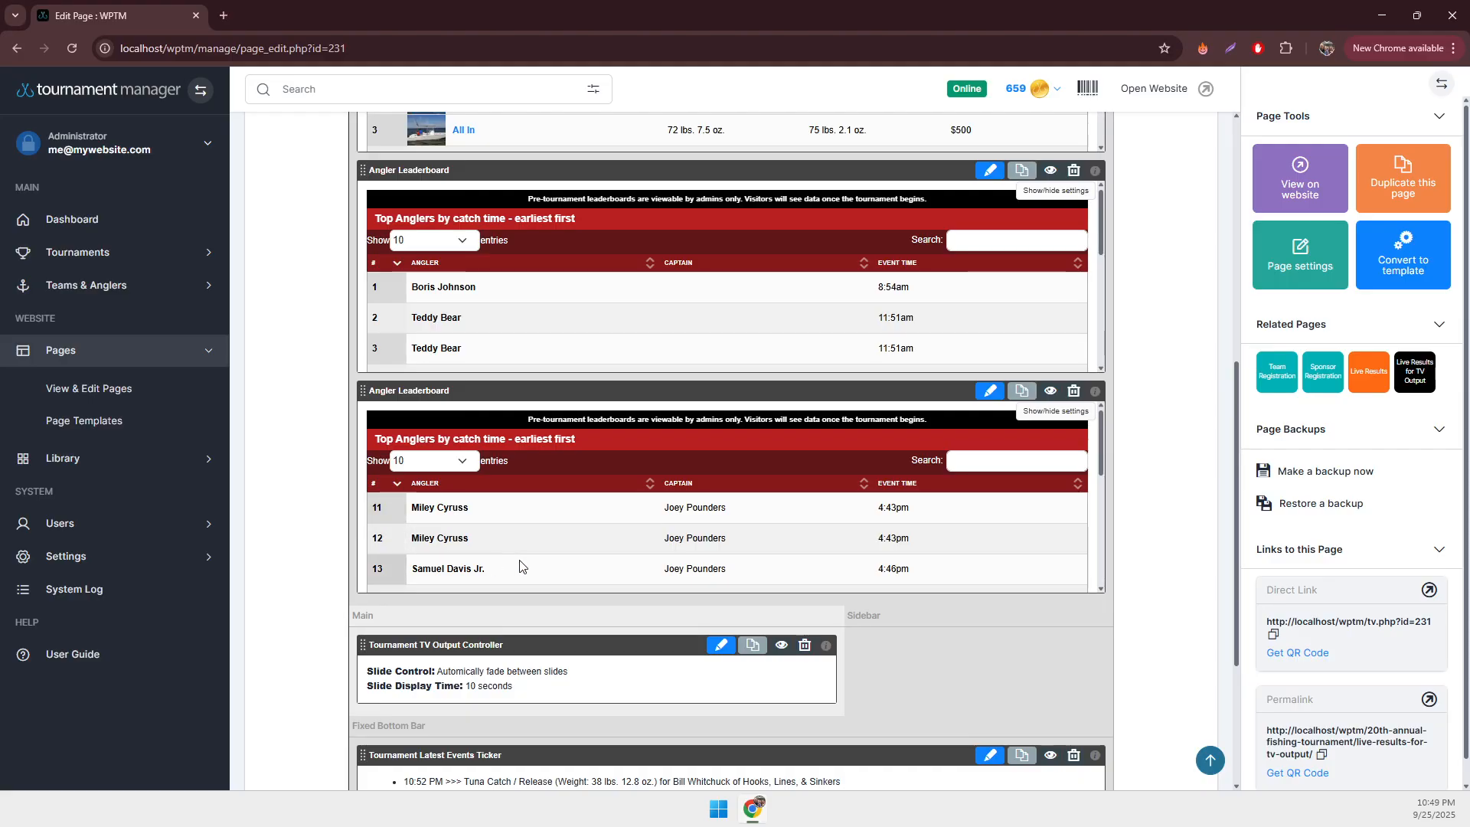
{"action": "mouse_move", "coordinate": [1099, 433]}
{"action": "left_mouse_down"}
{"action": "mouse_move", "coordinate": [1099, 562]}
{"action": "mouse_move", "coordinate": [1102, 430]}
{"action": "left_mouse_up"}
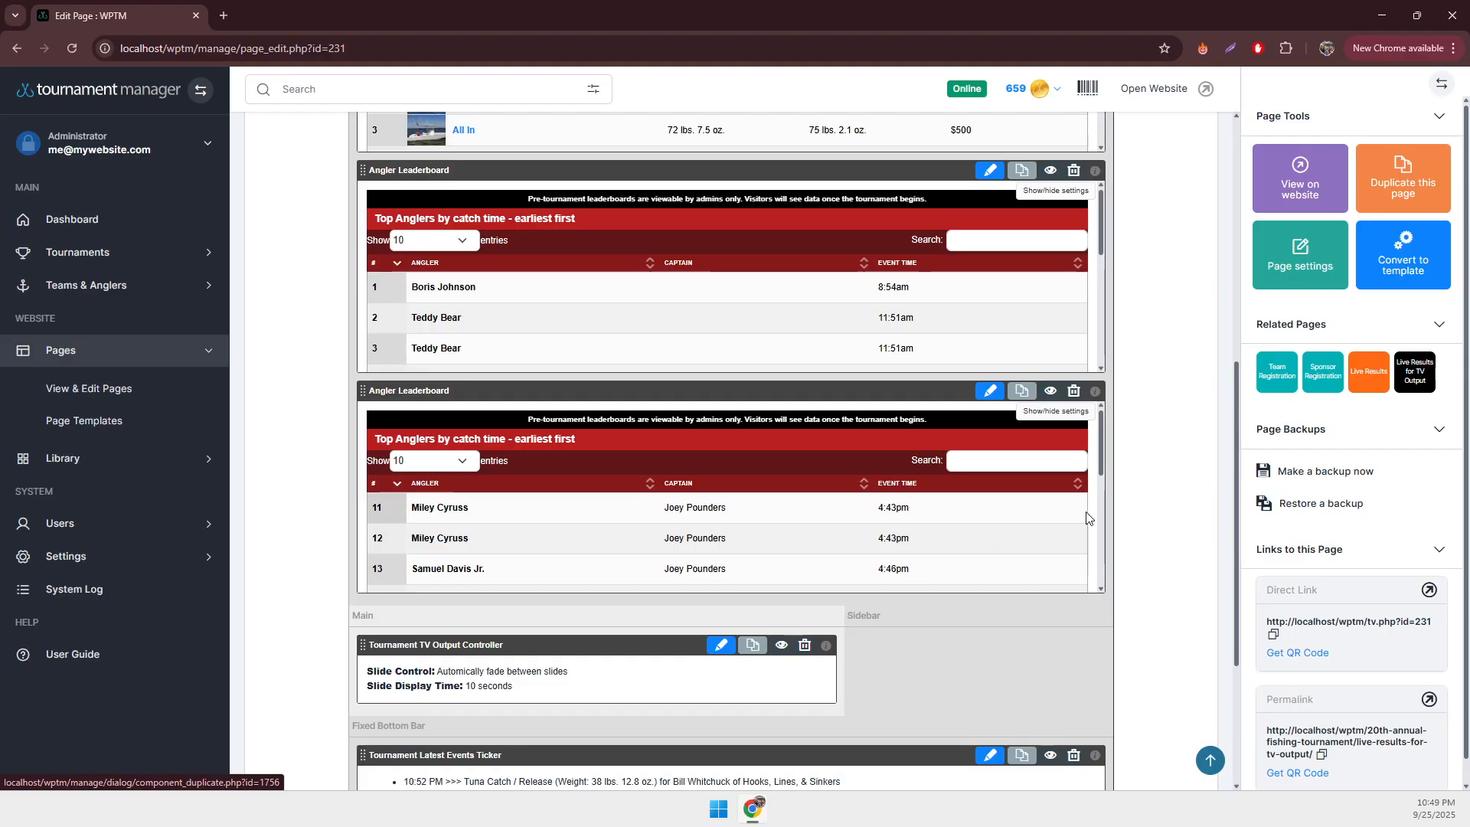
{"action": "scroll", "coordinate": [1154, 482], "scroll_direction": "up", "scroll_amount": 3}
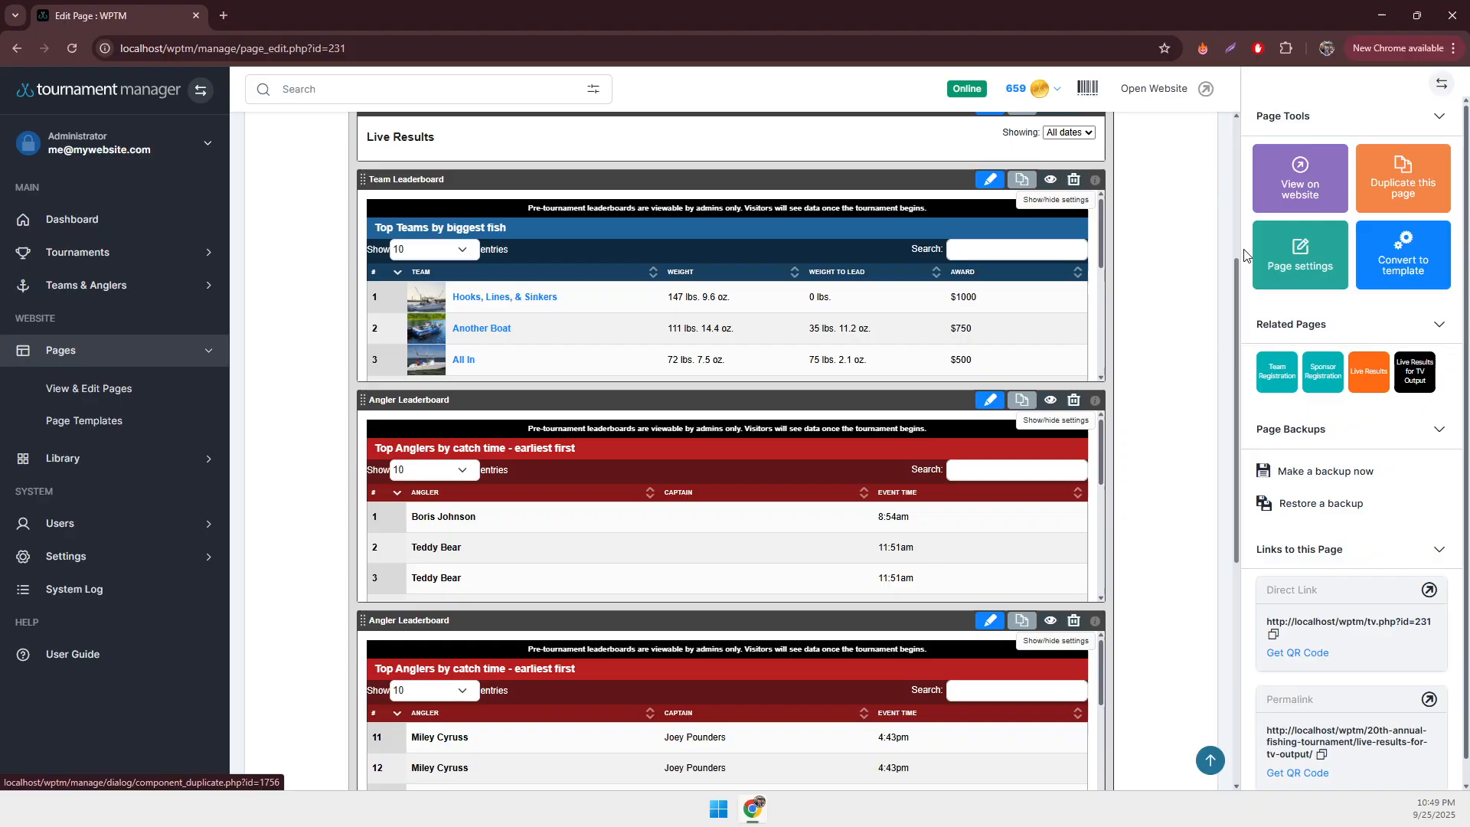
{"action": "left_click", "coordinate": [1297, 184]}
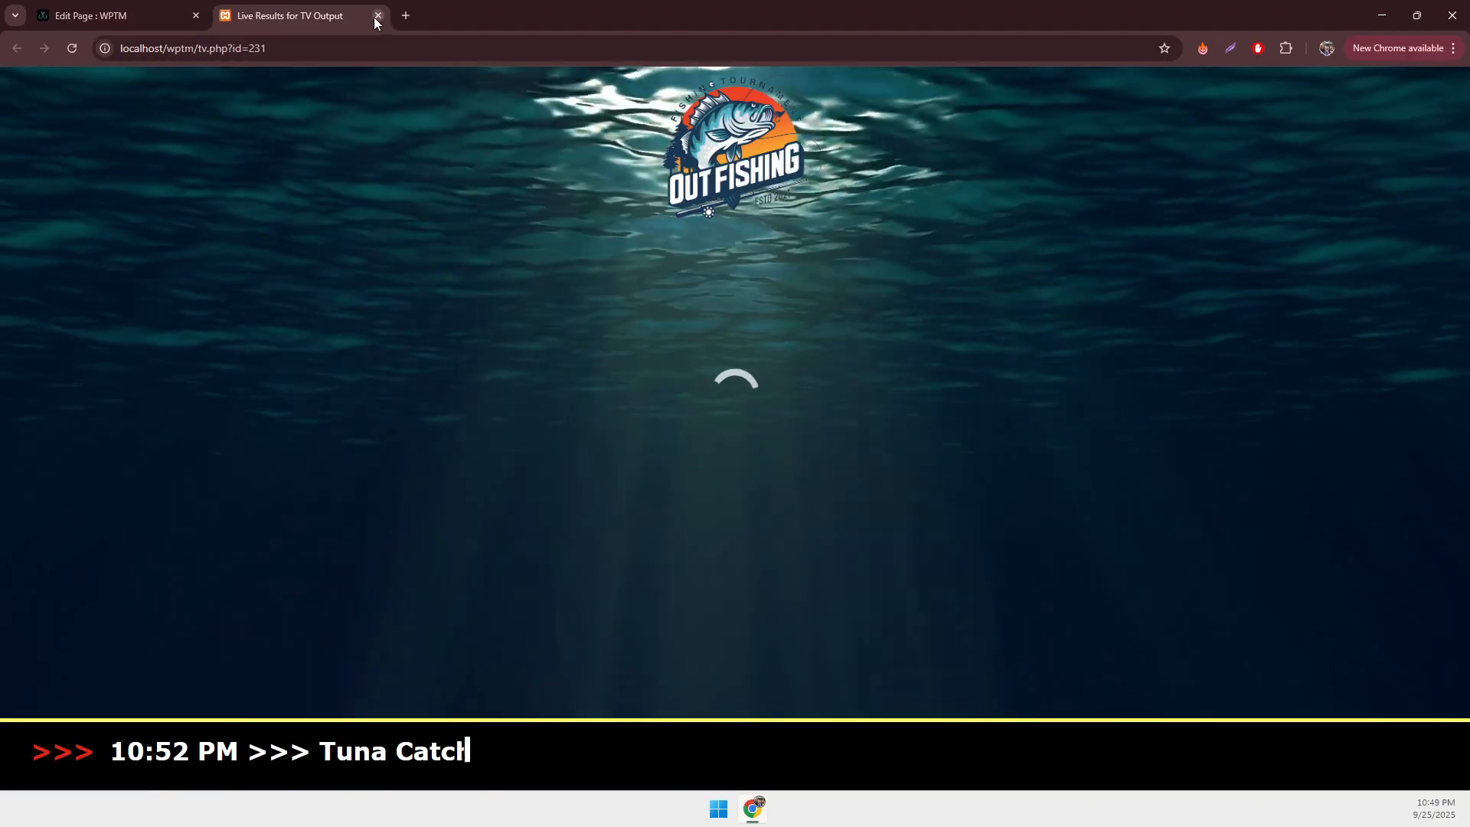
{"action": "left_click", "coordinate": [378, 15]}
- Clear the table caption of both Angler Leaderboards and save each component
{"action": "left_click", "coordinate": [990, 402]}
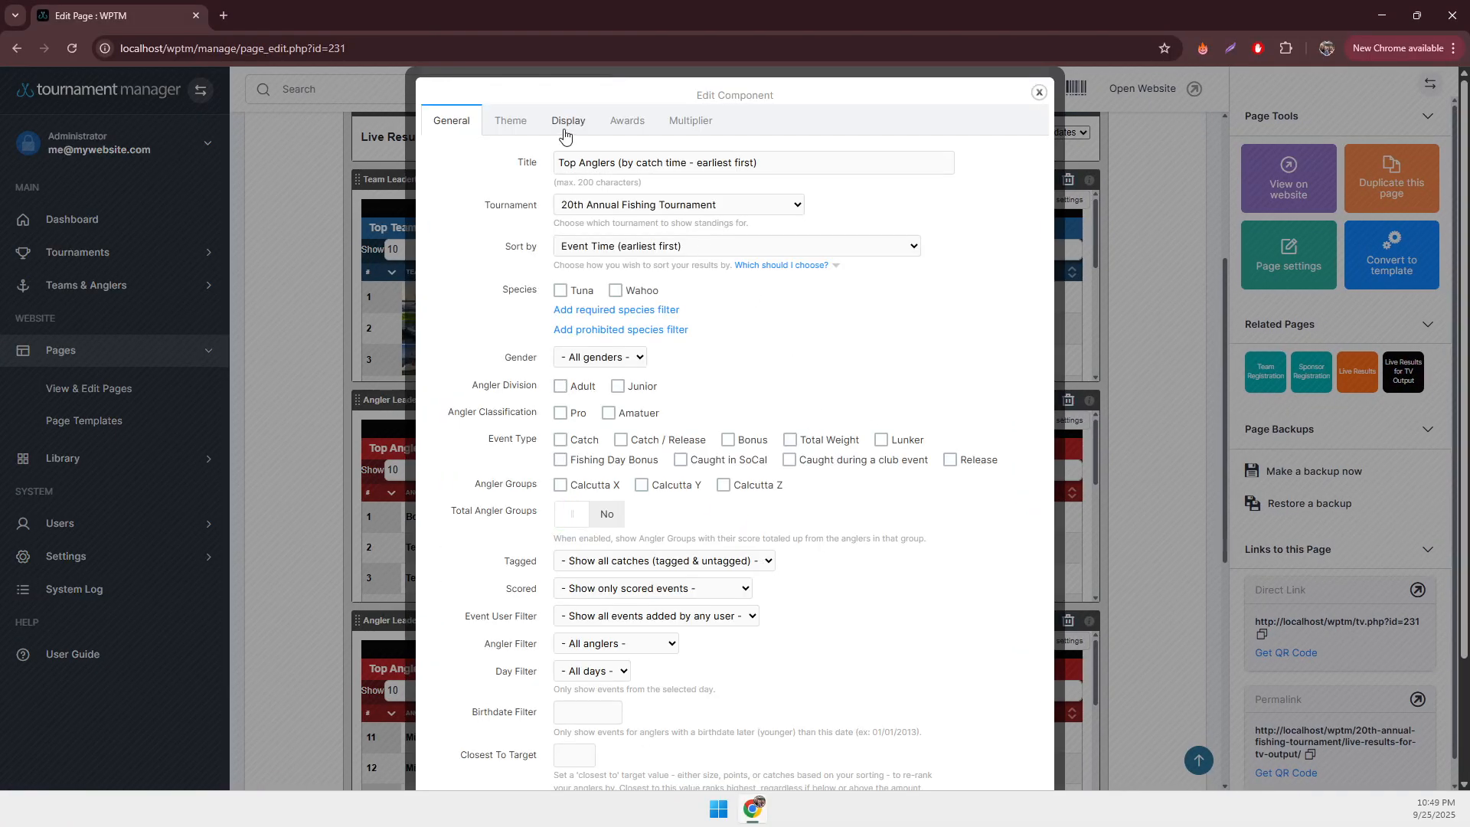
{"action": "left_click", "coordinate": [567, 123]}
{"action": "left_click_drag", "start_coordinate": [853, 165], "coordinate": [422, 167]}
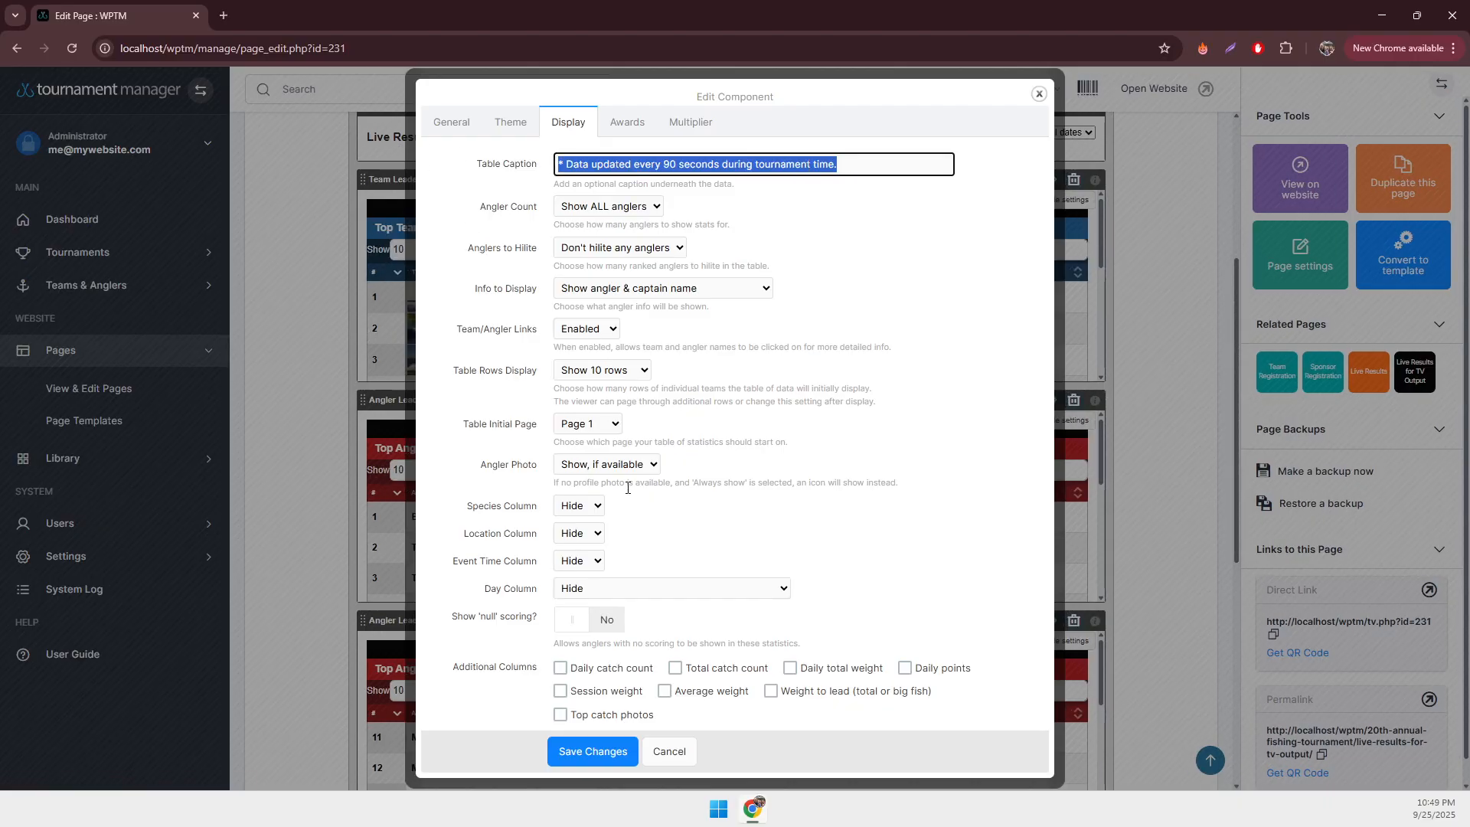
{"action": "key", "text": "BackSpace"}
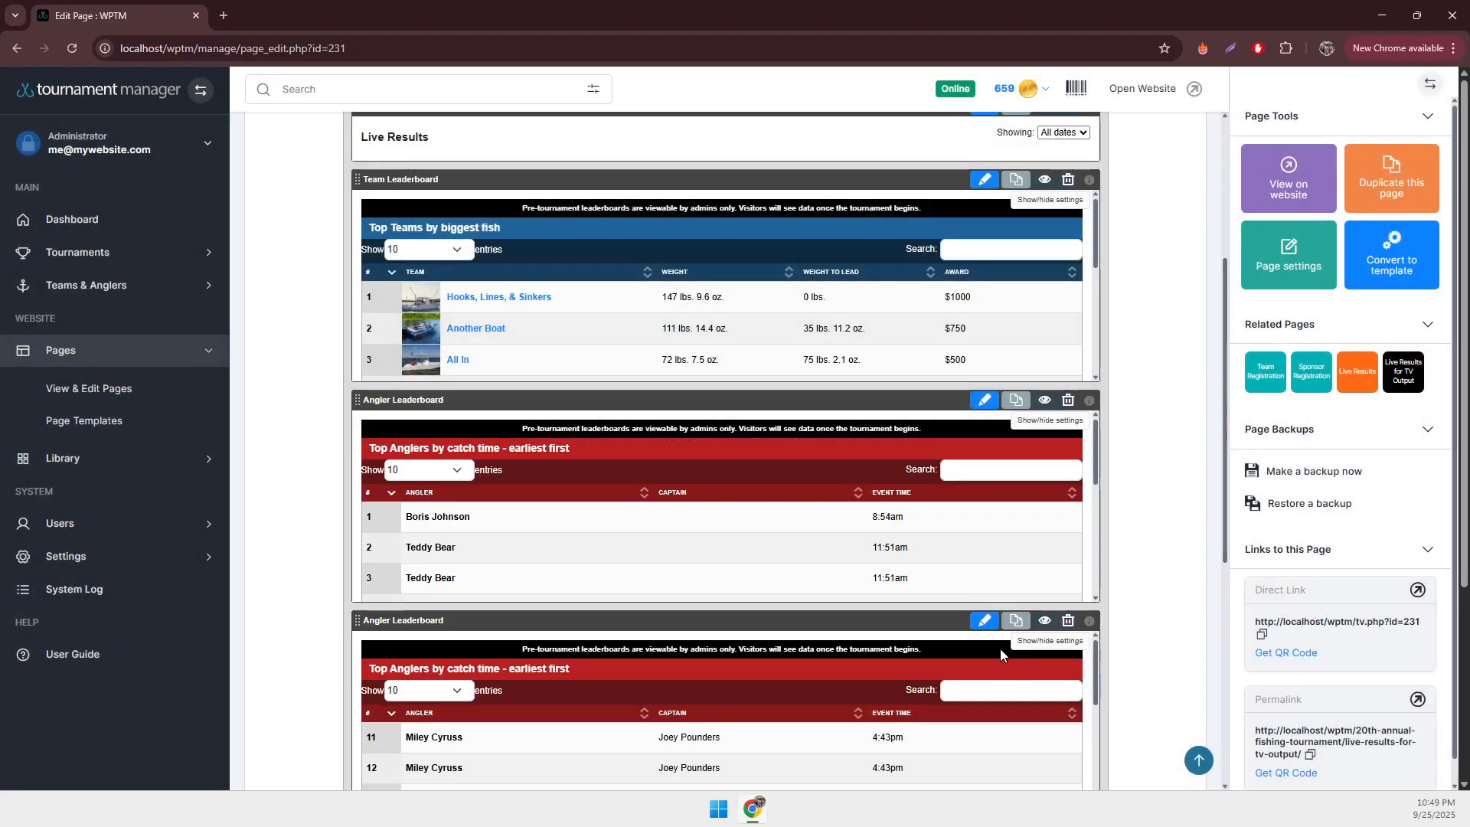
{"action": "left_click", "coordinate": [991, 621]}
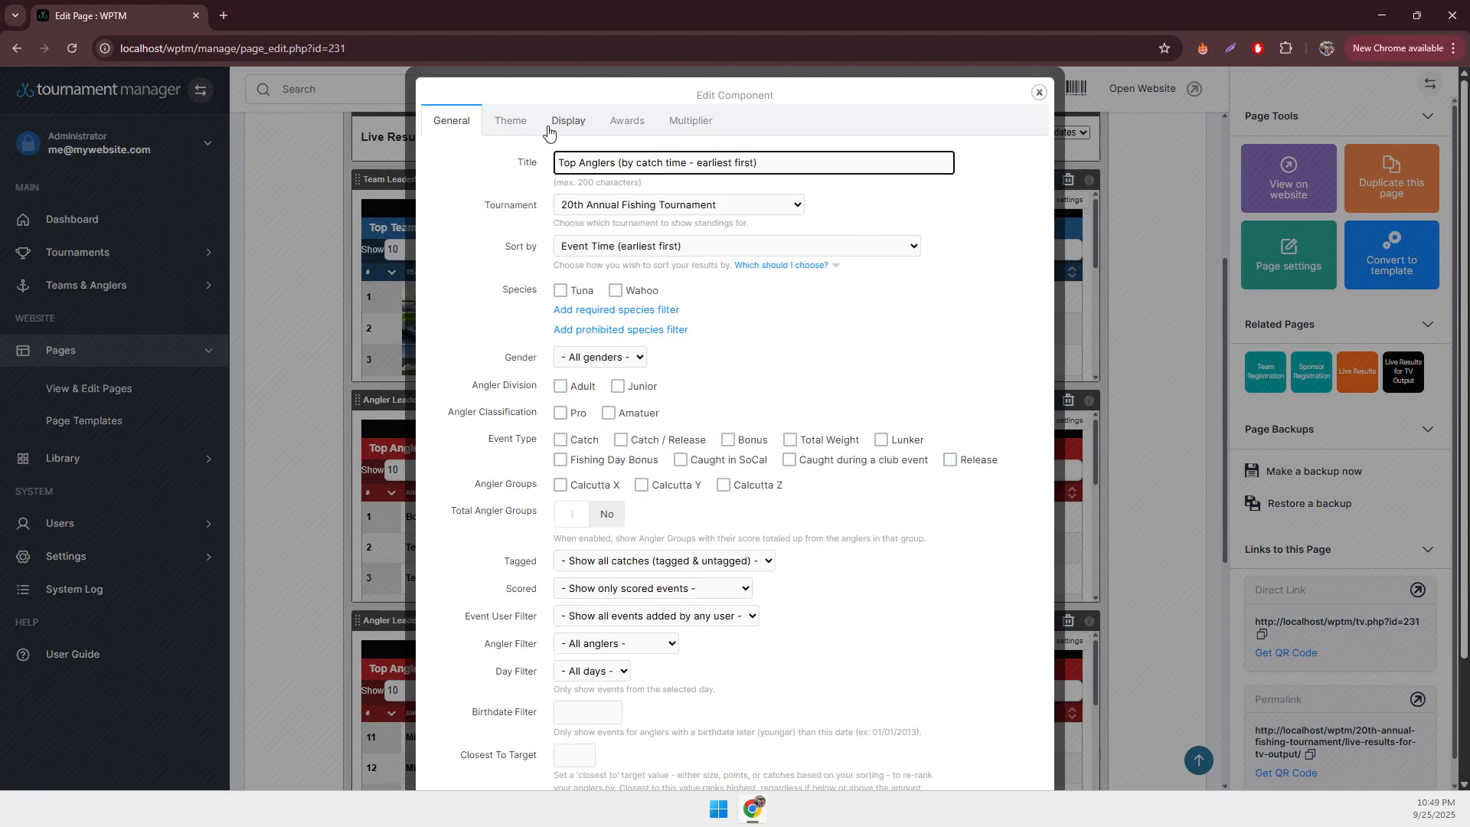
{"action": "left_click", "coordinate": [548, 127]}
{"action": "key", "text": "BackSpace"}
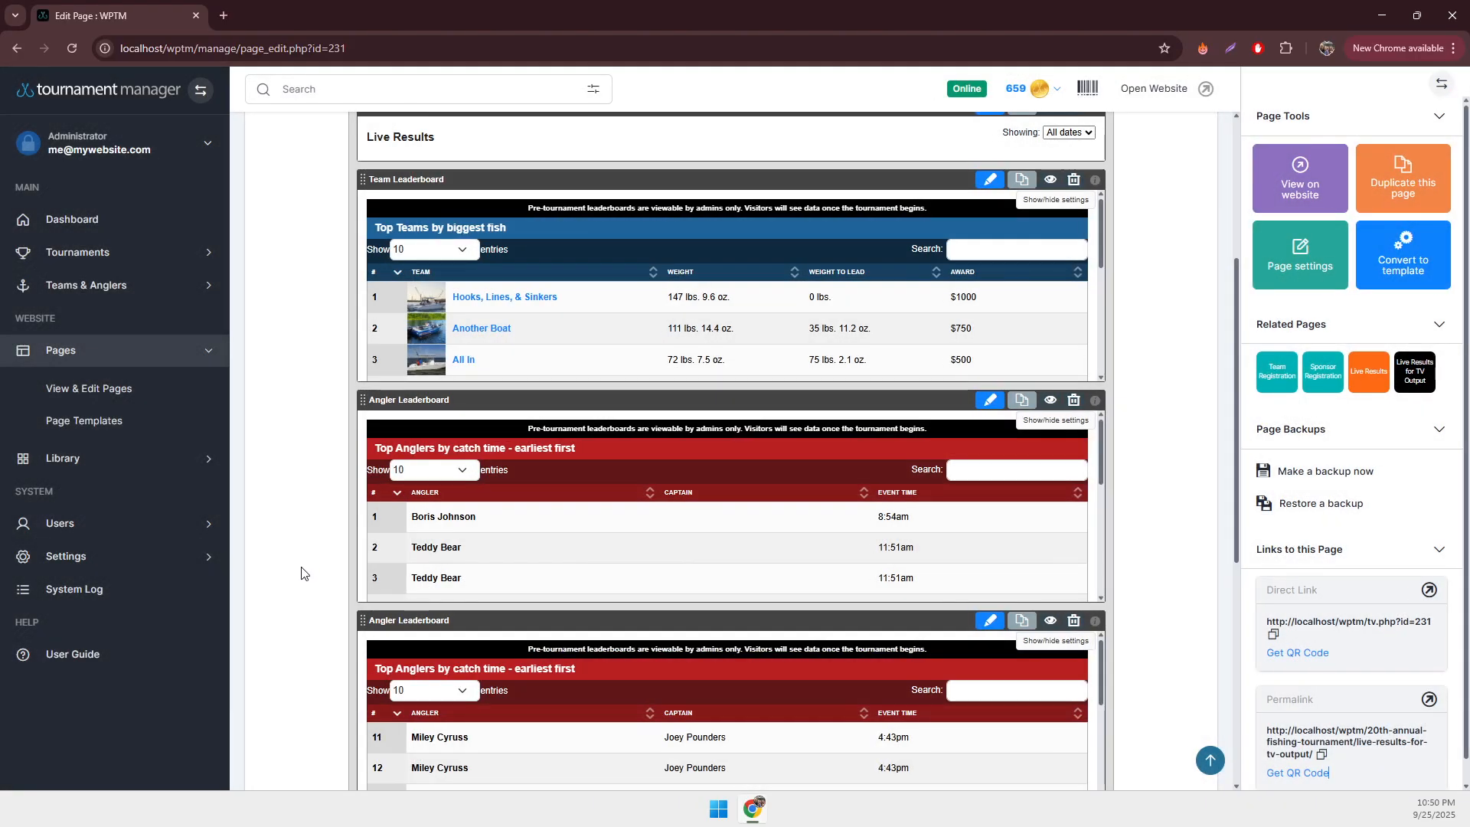
- Set the Tournament TV Output Controller's background type to Background image, save it, and preview the TV output page
{"action": "scroll", "coordinate": [302, 574], "scroll_direction": "down", "scroll_amount": 5}
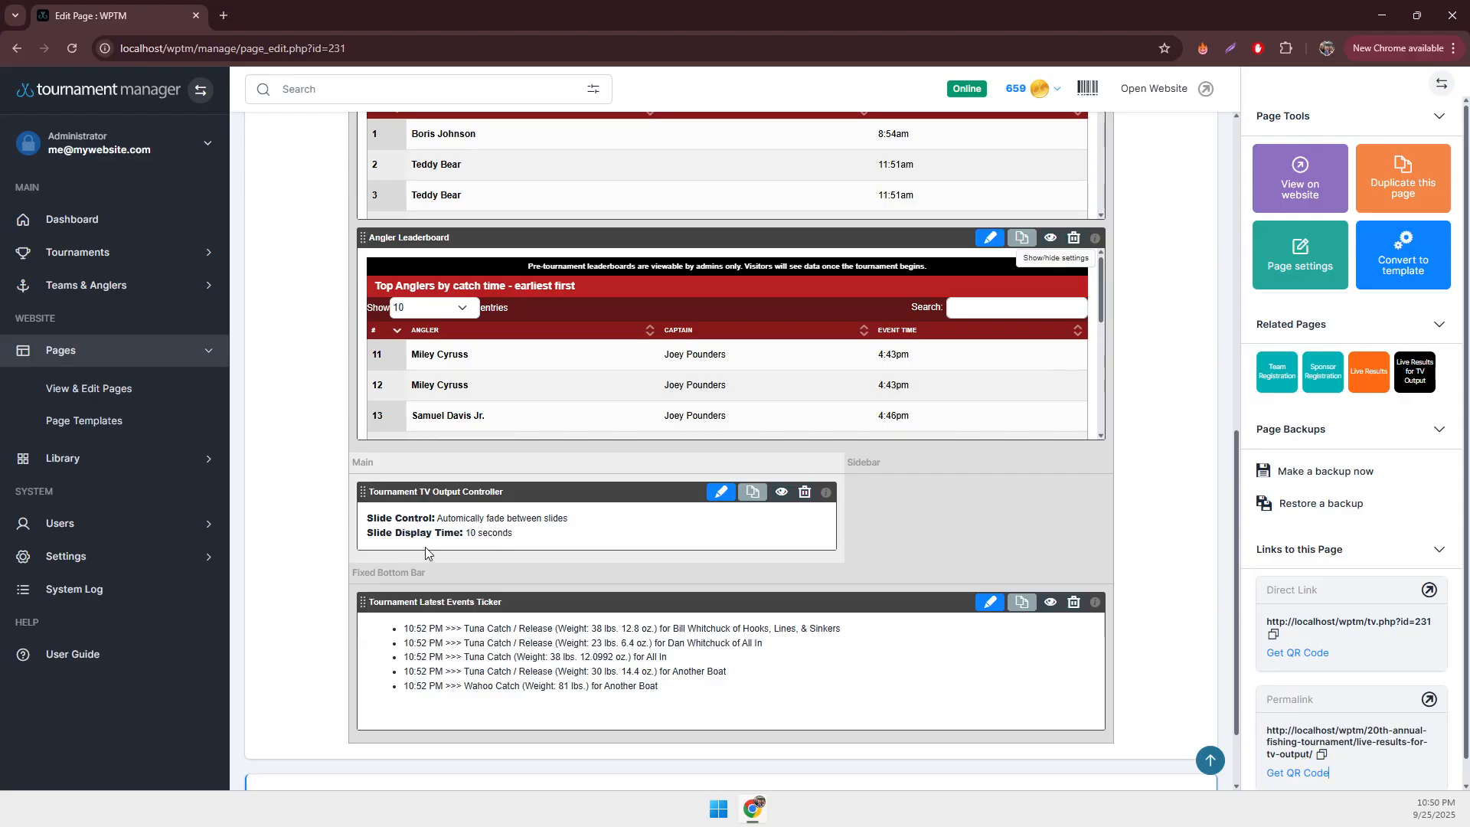
{"action": "left_click", "coordinate": [720, 495]}
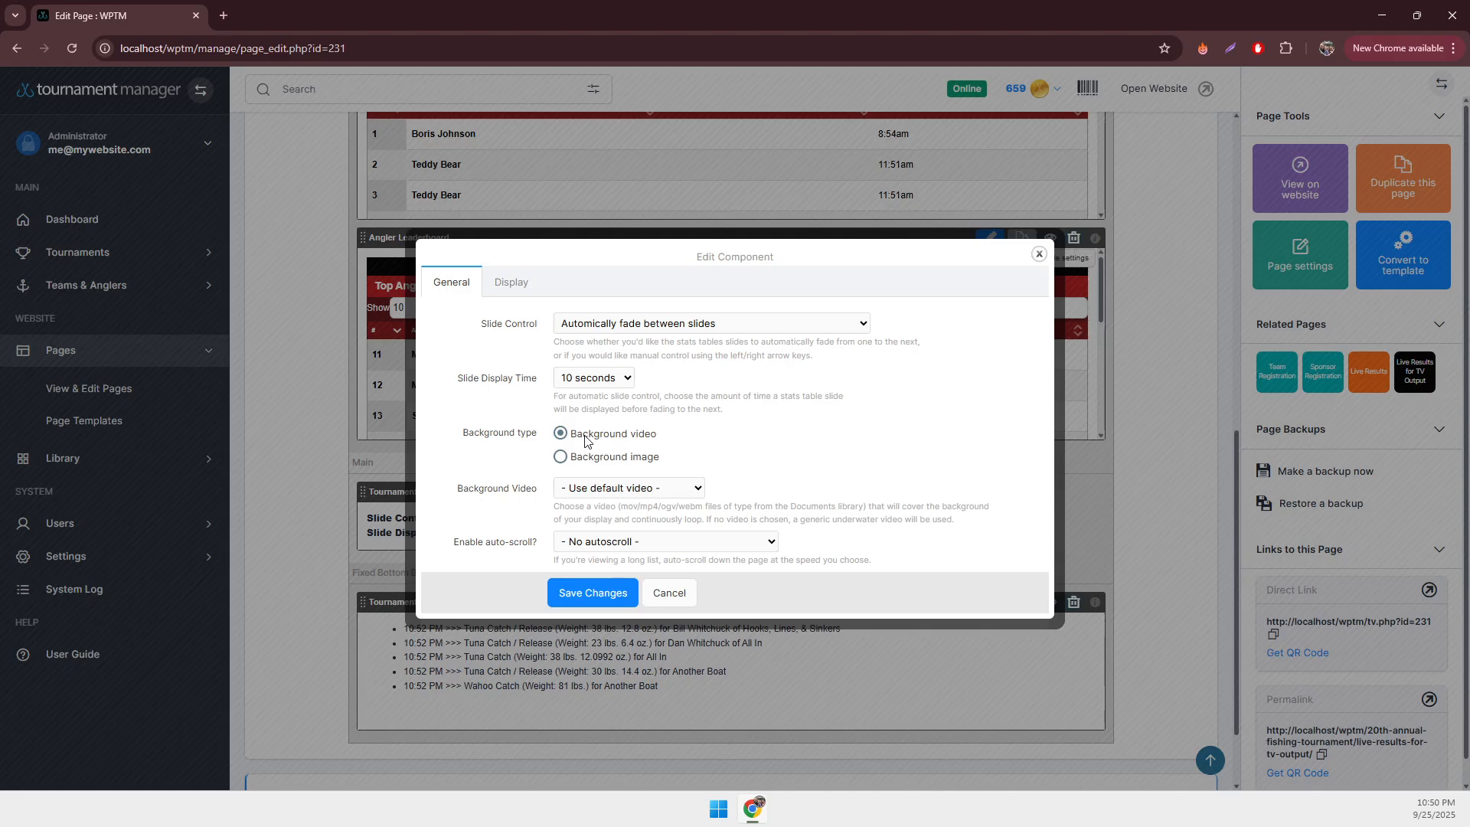
{"action": "left_click", "coordinate": [561, 458]}
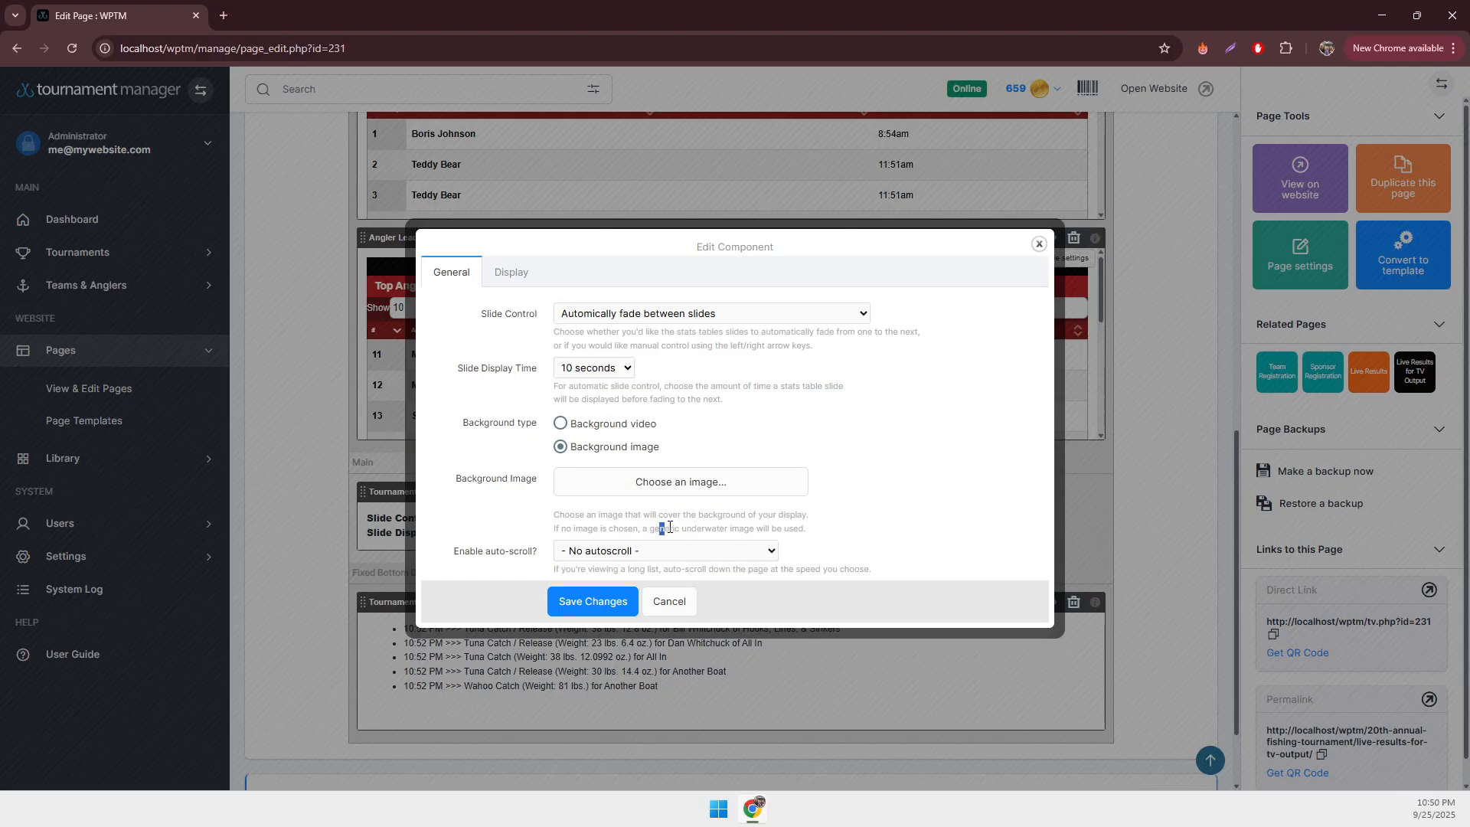
{"action": "left_click", "coordinate": [593, 602]}
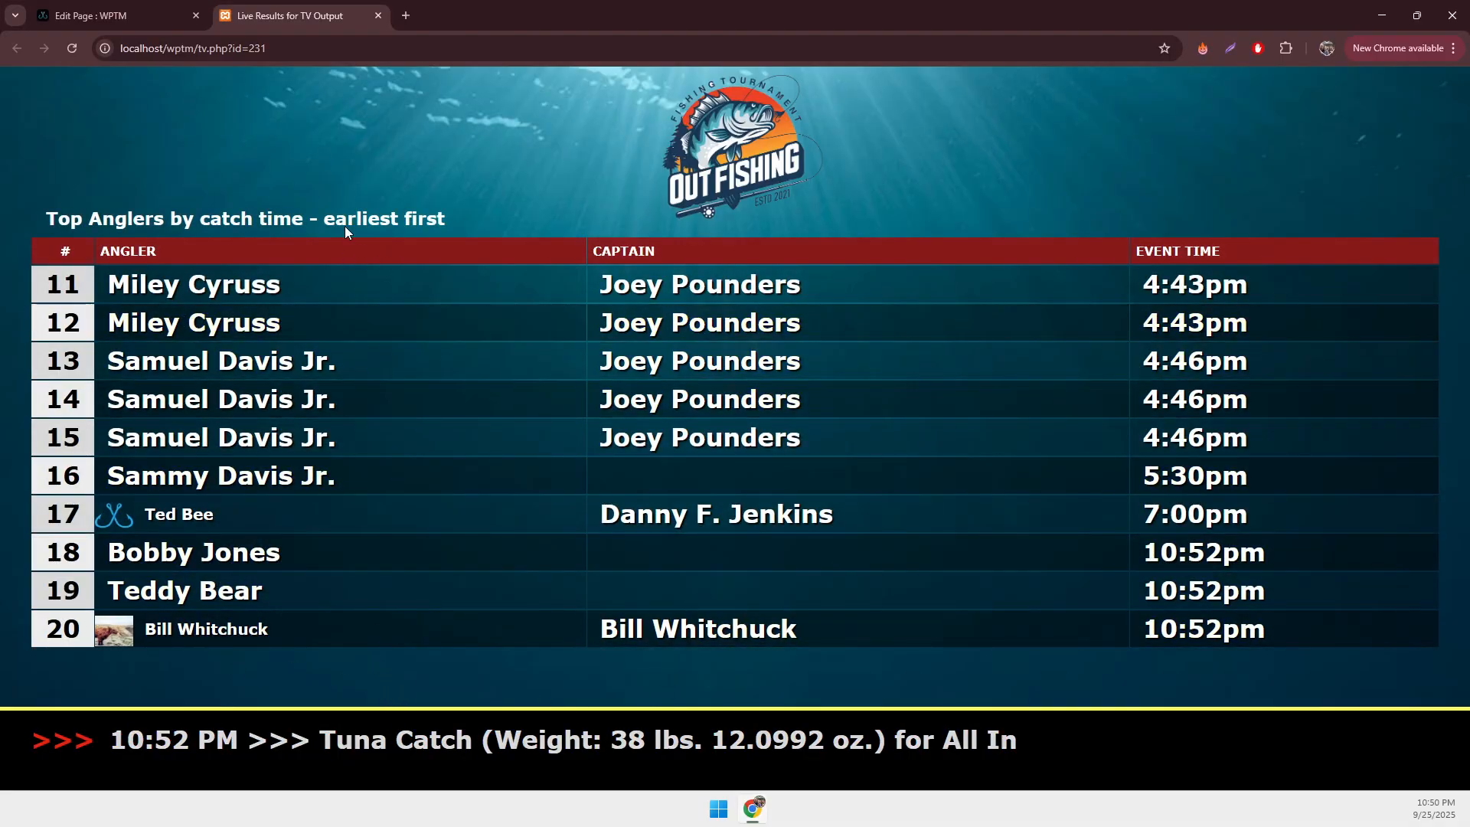
{"action": "left_click", "coordinate": [378, 16]}
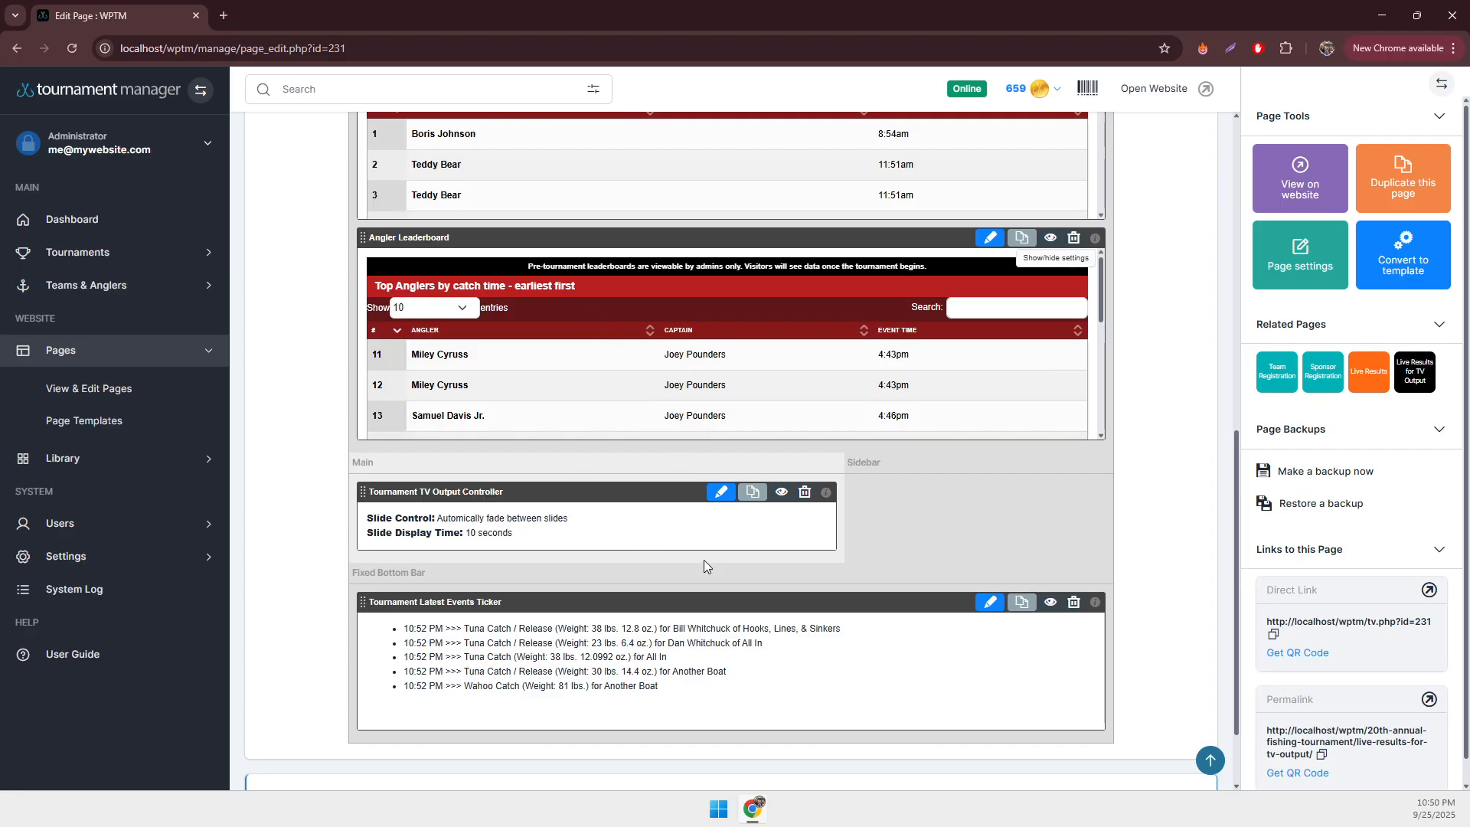
- Set the TV Output Controller's background type to Background video and its slide display time to 5 seconds
{"action": "left_click", "coordinate": [721, 491]}
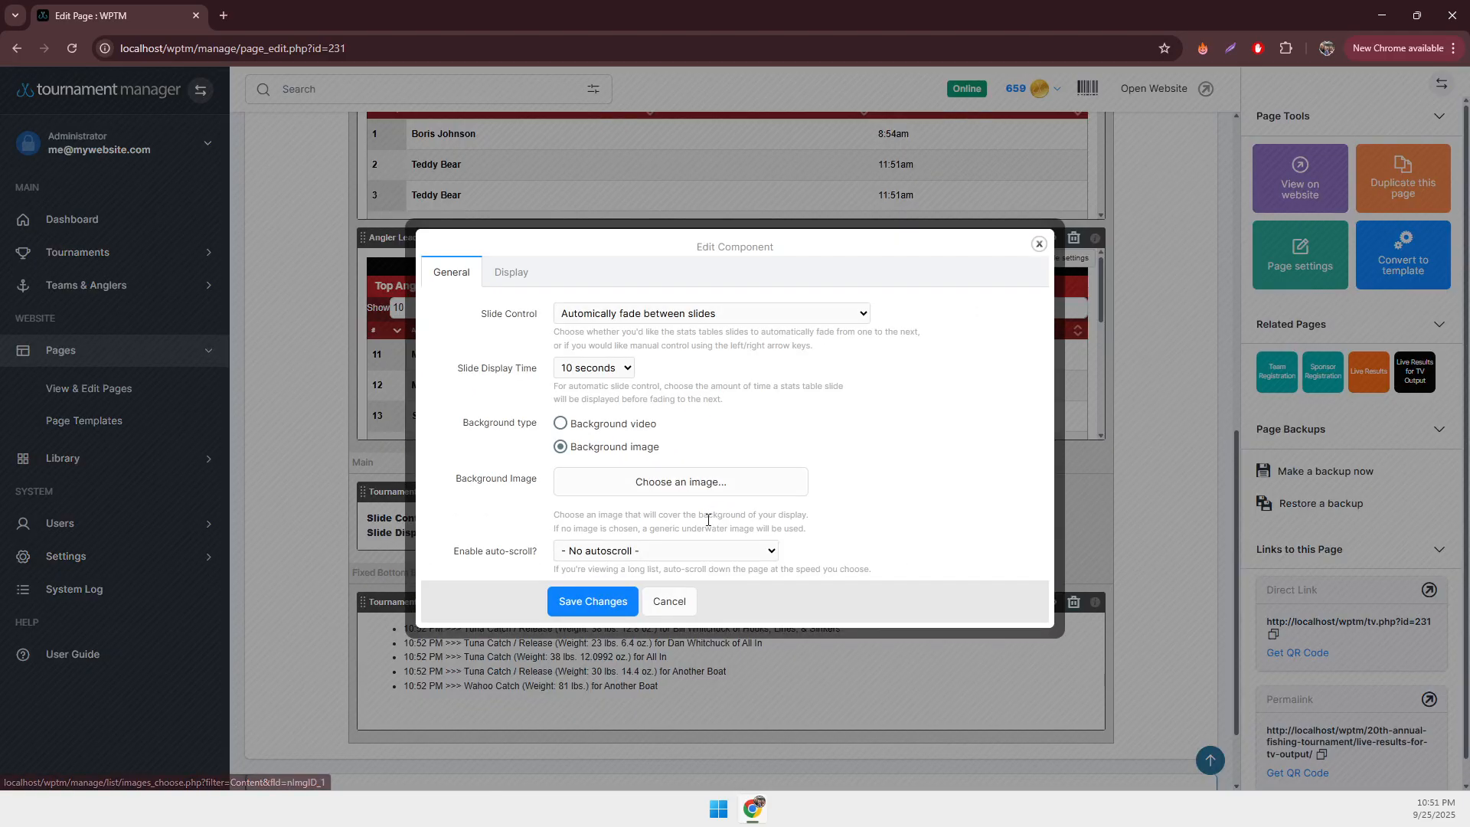
{"action": "left_click", "coordinate": [561, 424]}
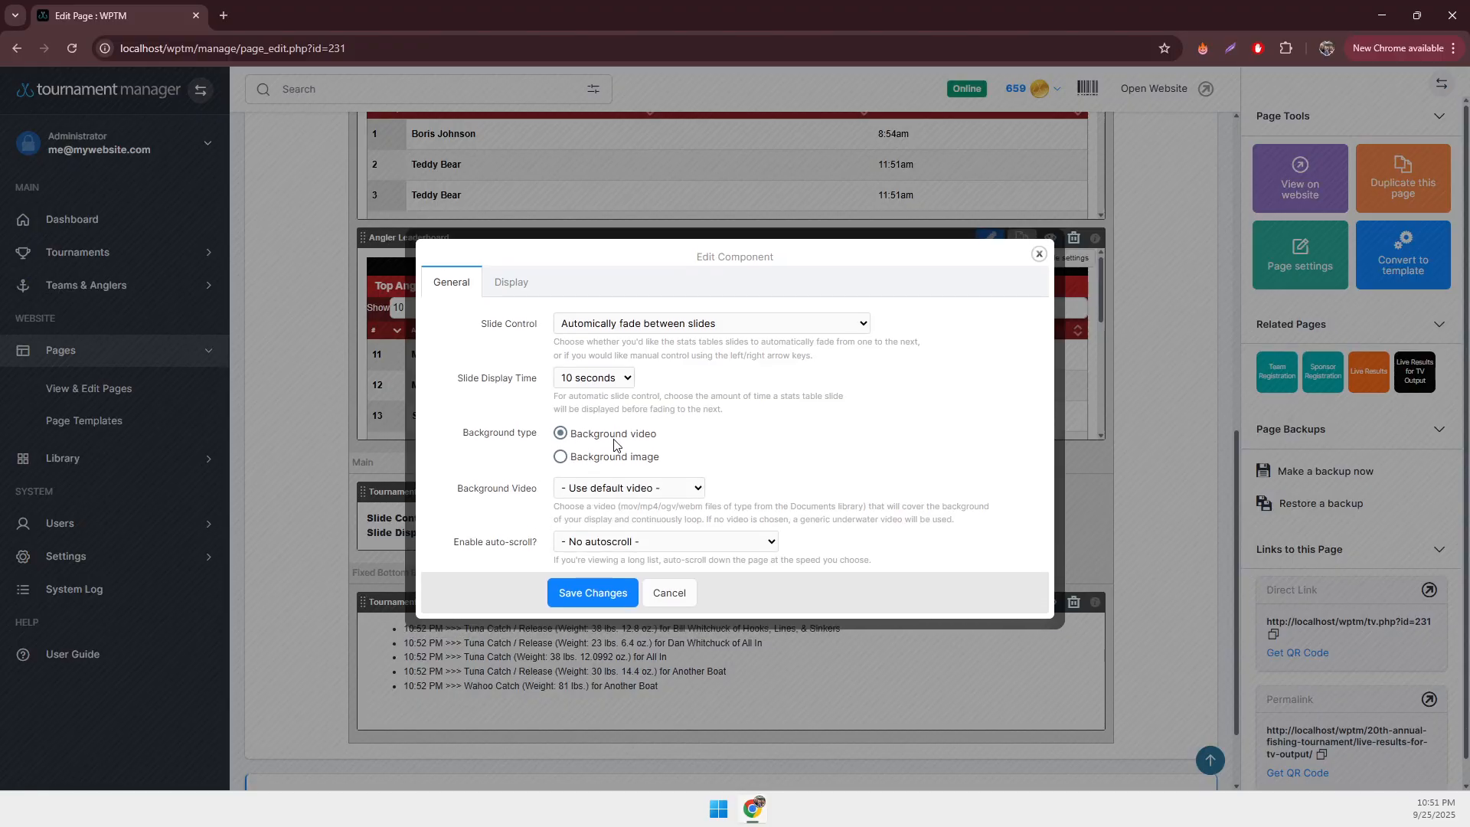
{"action": "left_click", "coordinate": [584, 383]}
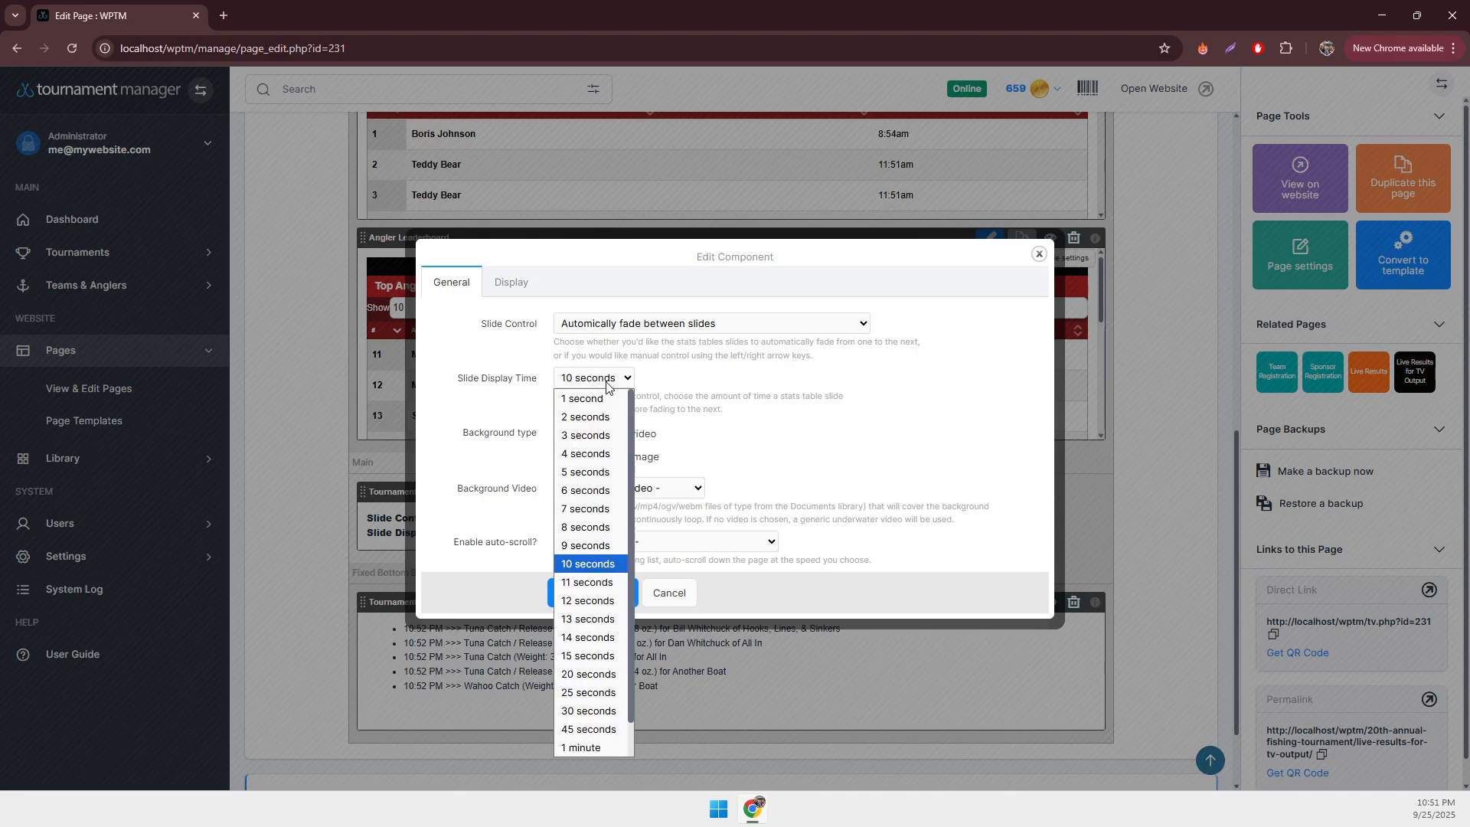
{"action": "left_click", "coordinate": [589, 474]}
{"action": "left_click", "coordinate": [743, 382]}
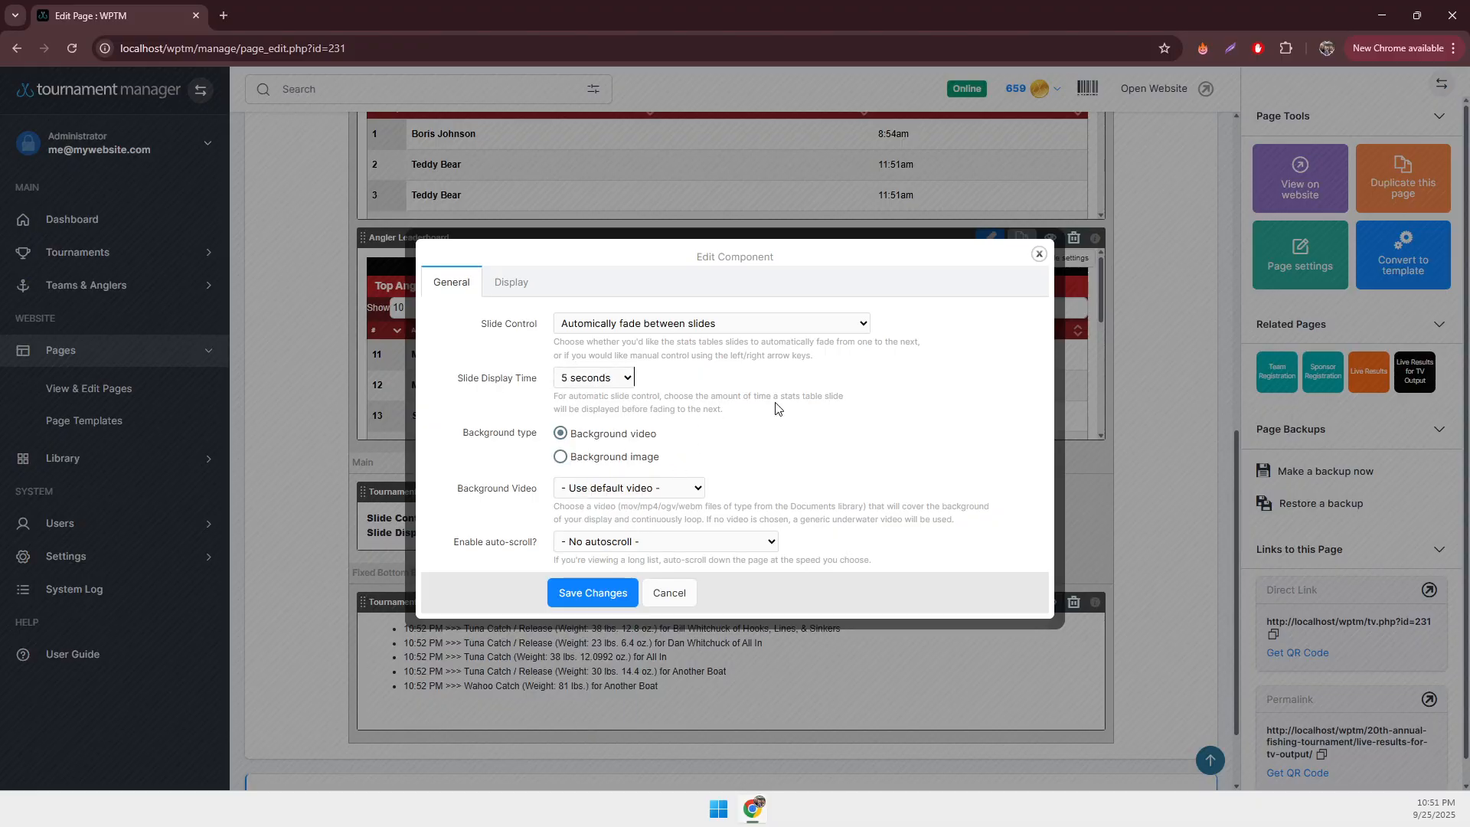
- Review the controller's auto-scroll speeds and its margin, text size and auto-refresh options
{"action": "left_click", "coordinate": [601, 542]}
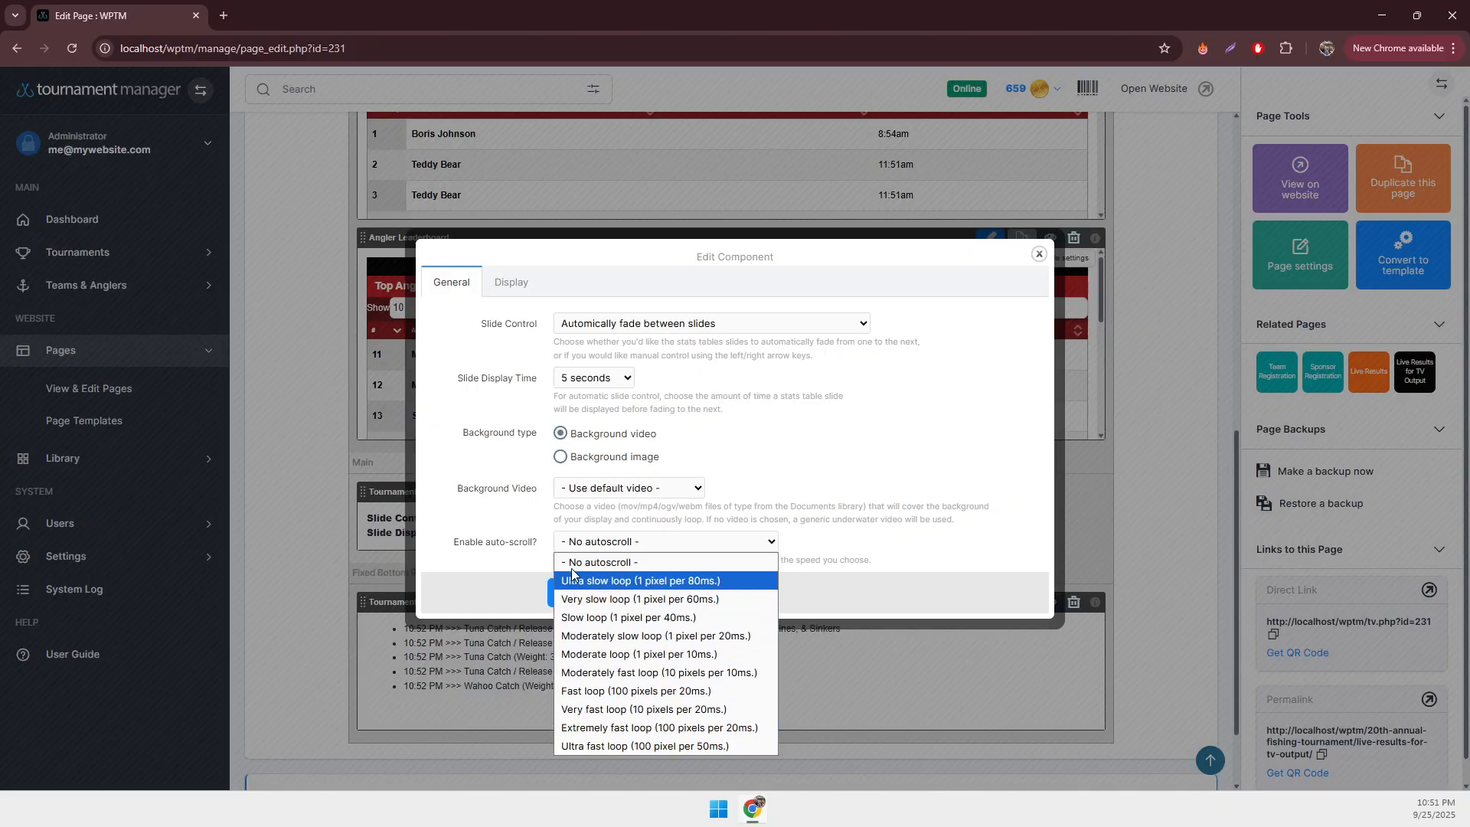
{"action": "left_click", "coordinate": [503, 514]}
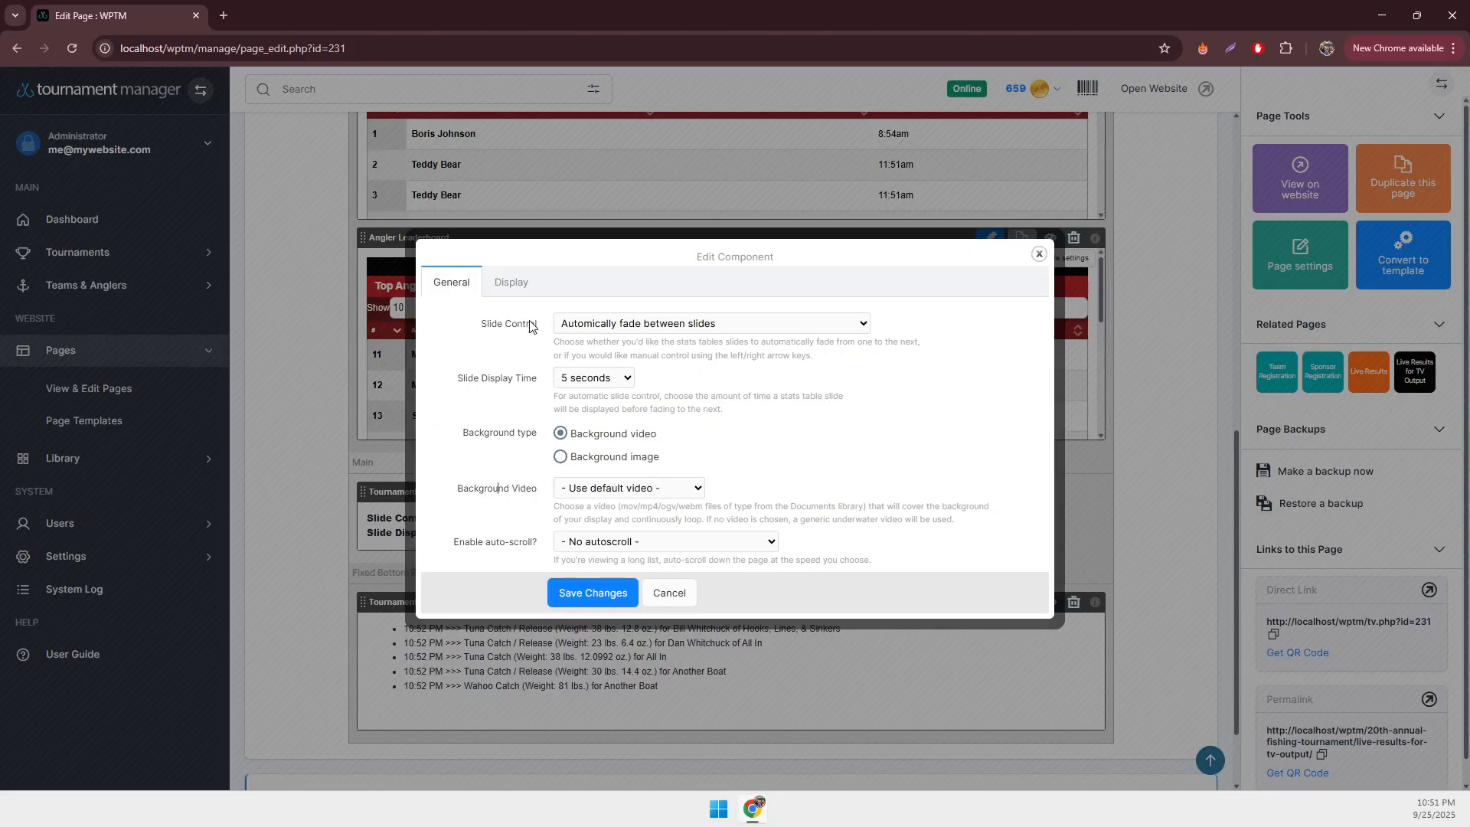
{"action": "left_click", "coordinate": [518, 294]}
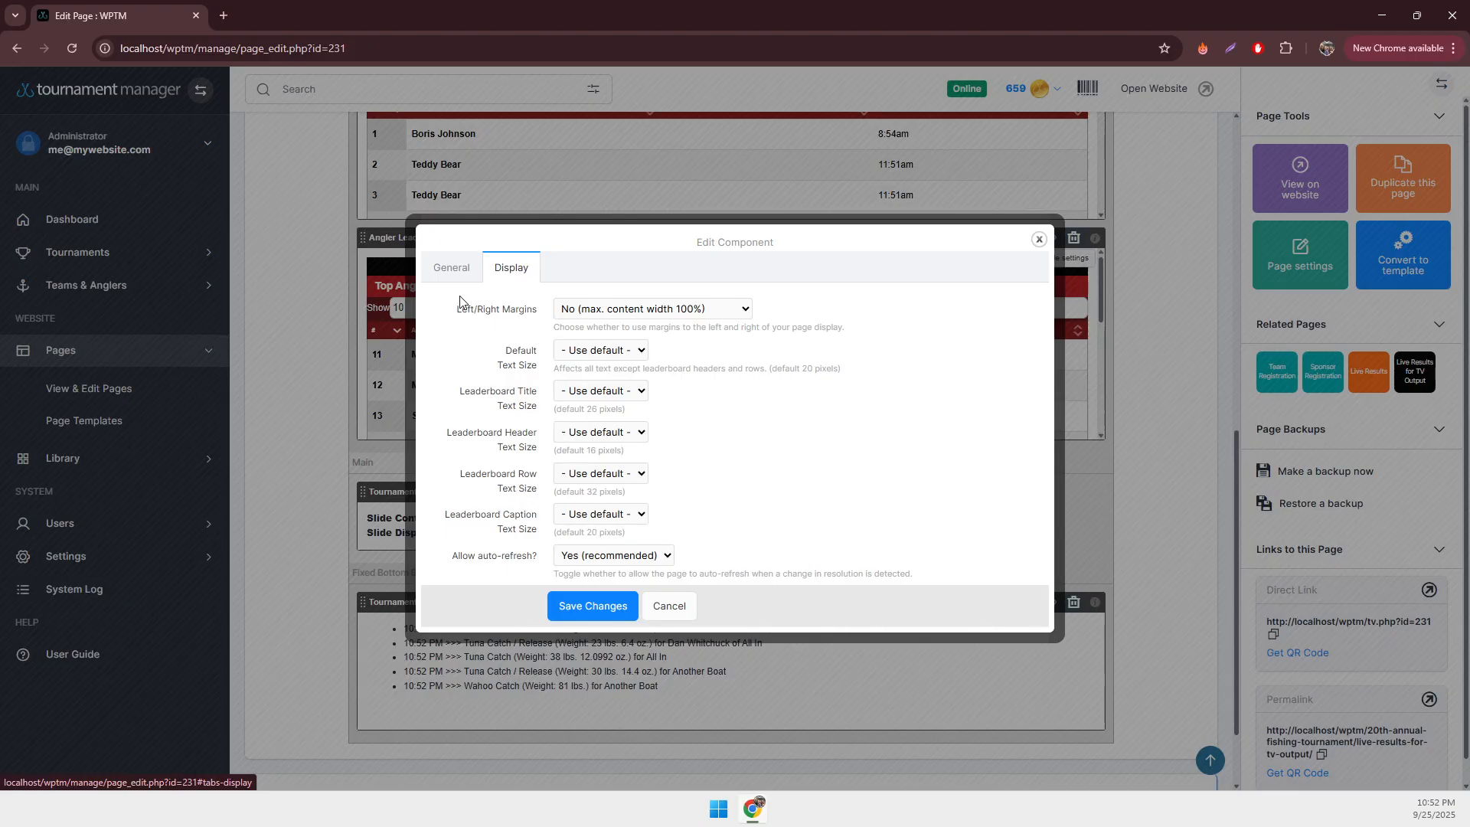
{"action": "left_click", "coordinate": [452, 269]}
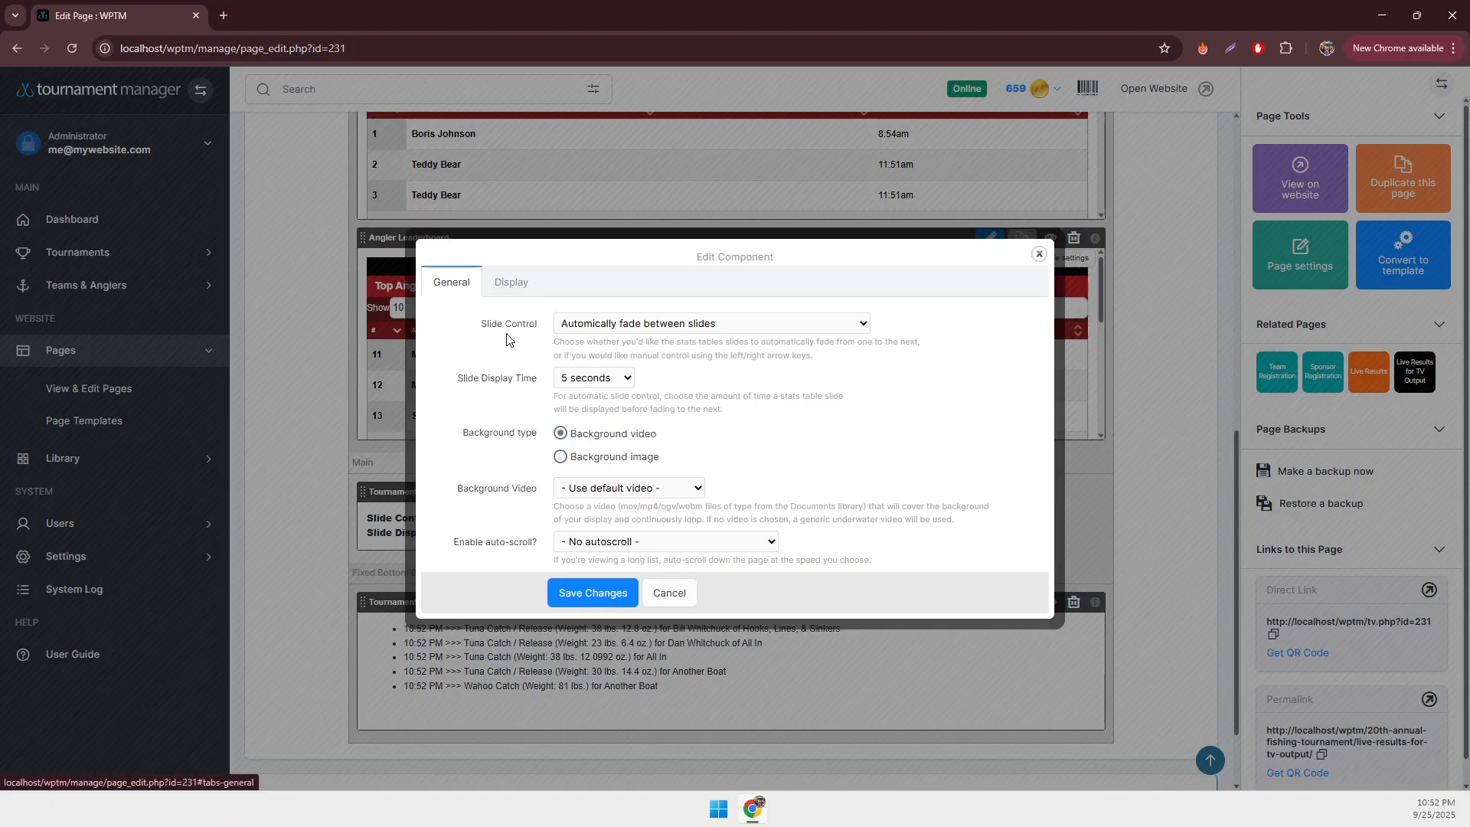
- Try the manual left/right arrow keys slide control, and switch back to Automically fade between slides
{"action": "left_click", "coordinate": [644, 325]}
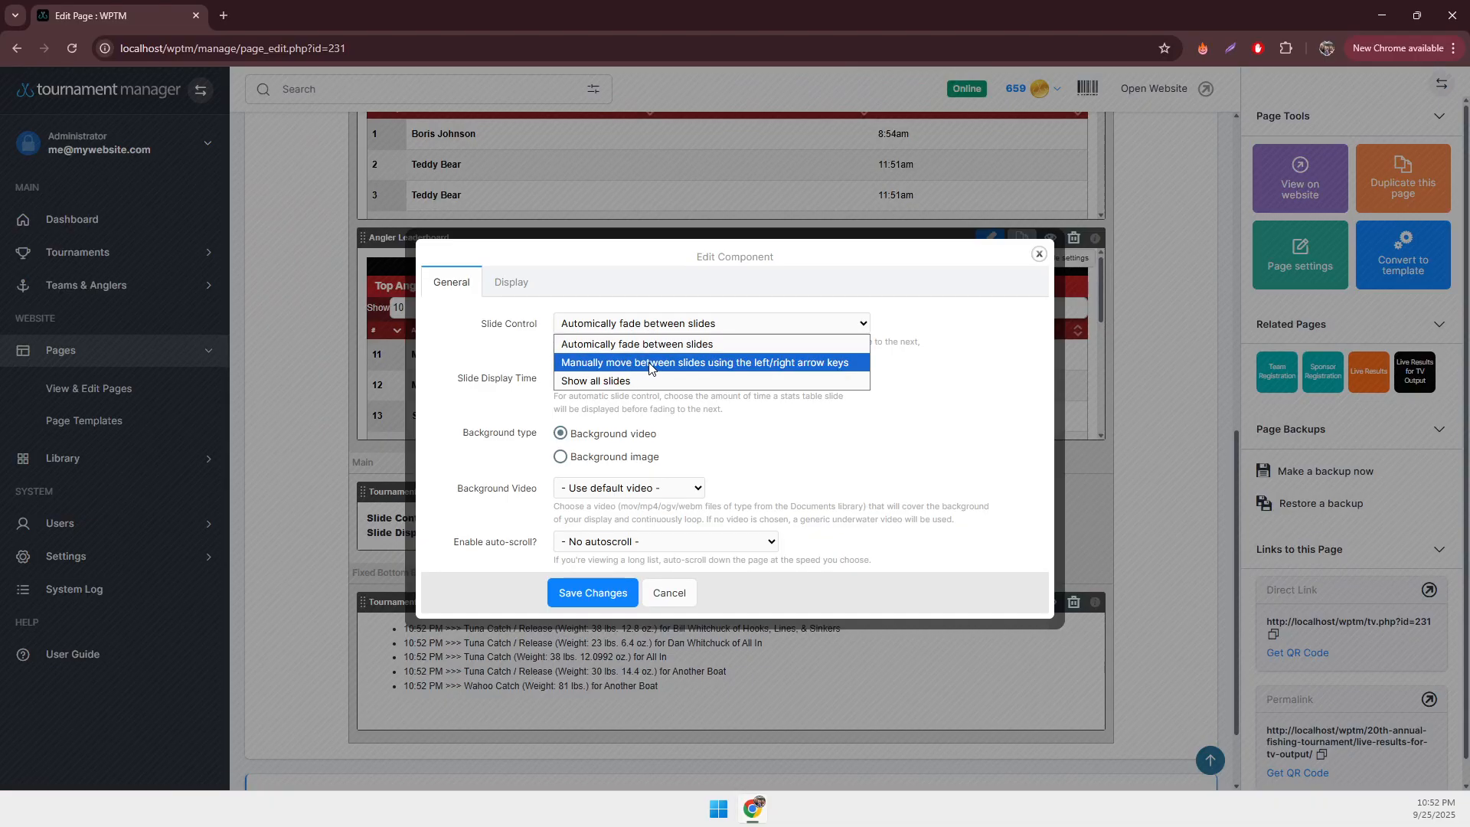
{"action": "left_click", "coordinate": [649, 363]}
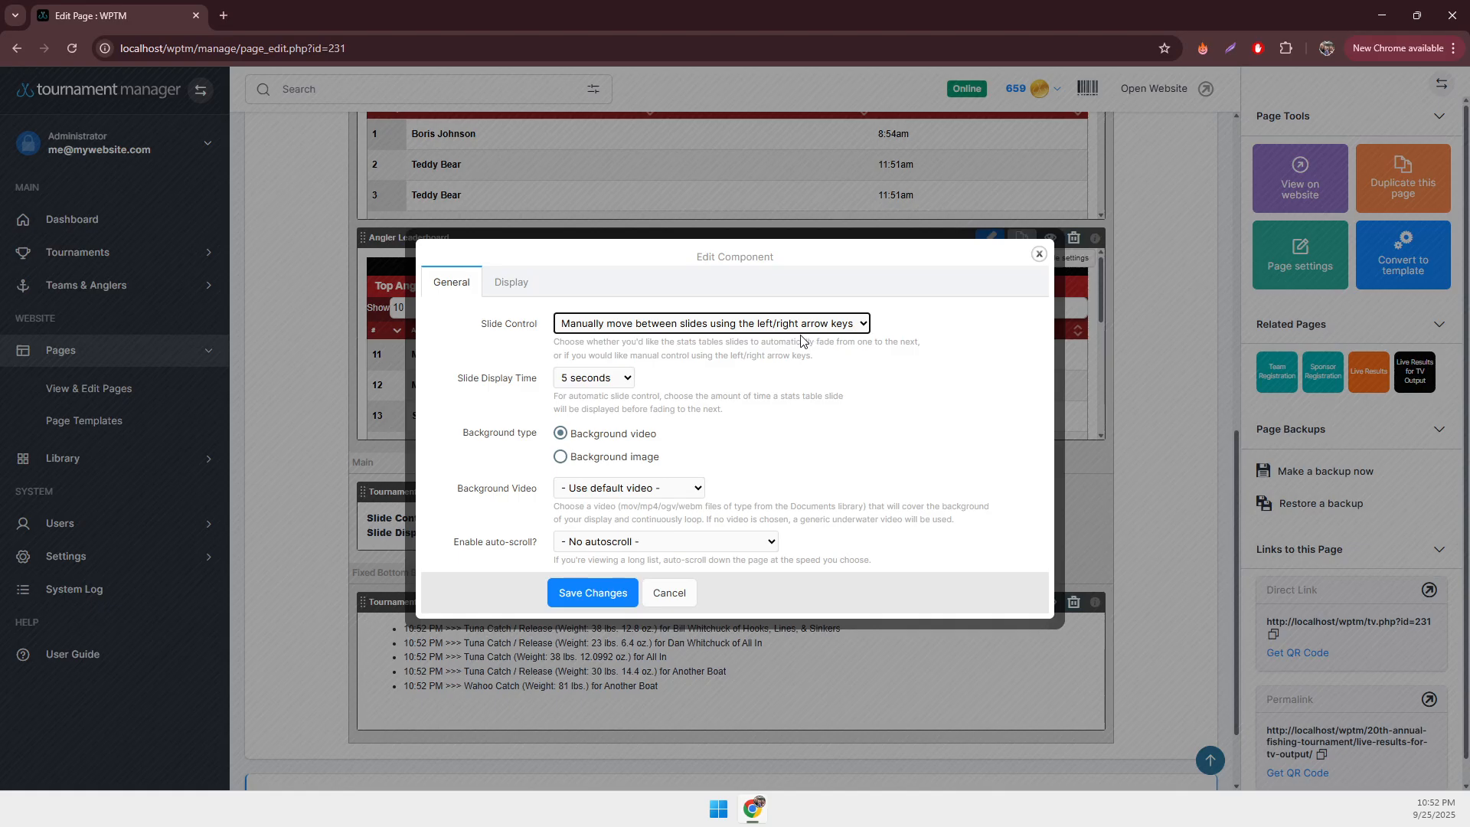
{"action": "left_click", "coordinate": [742, 329]}
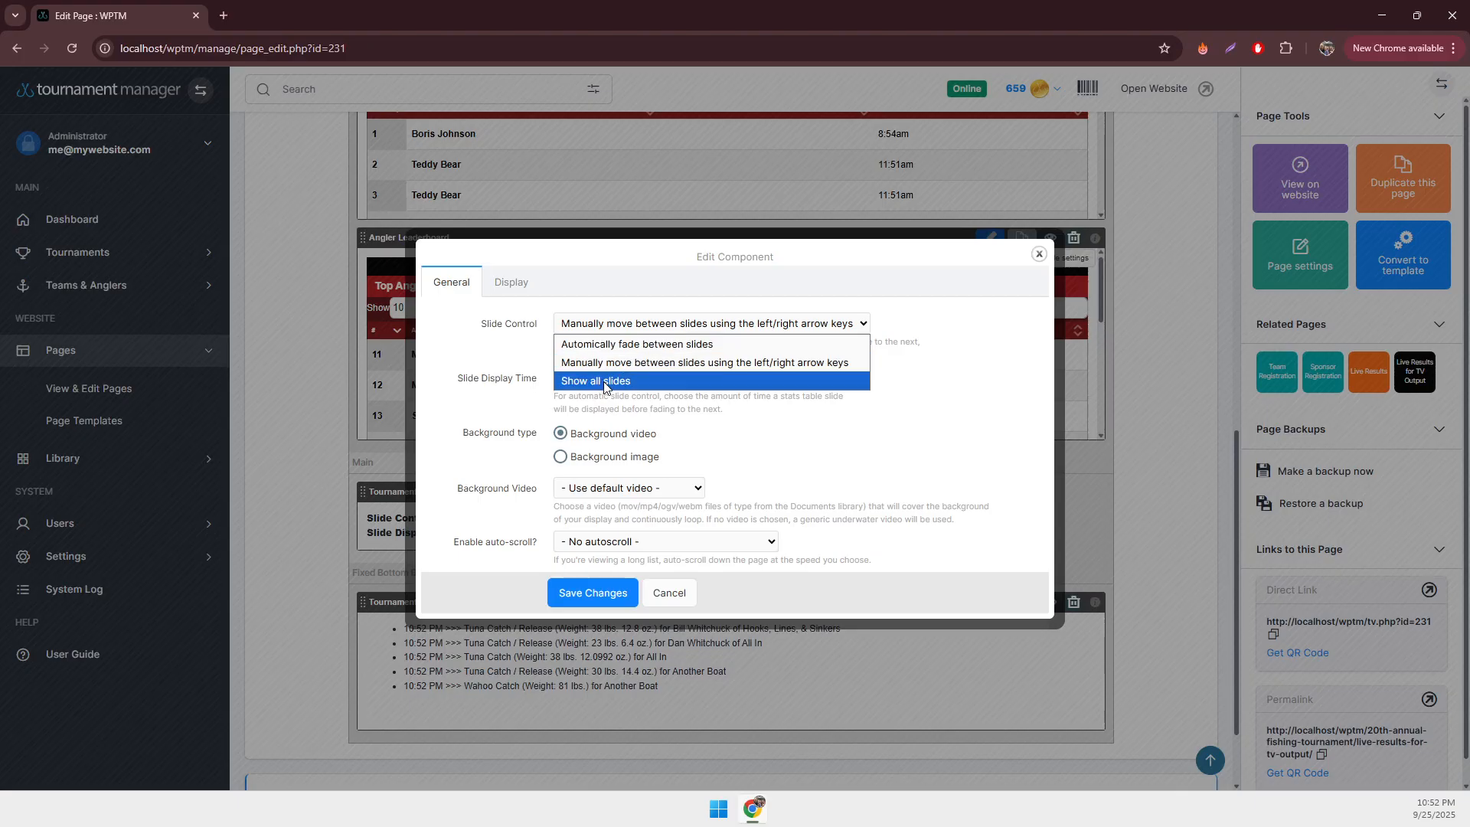
{"action": "left_click", "coordinate": [610, 346]}
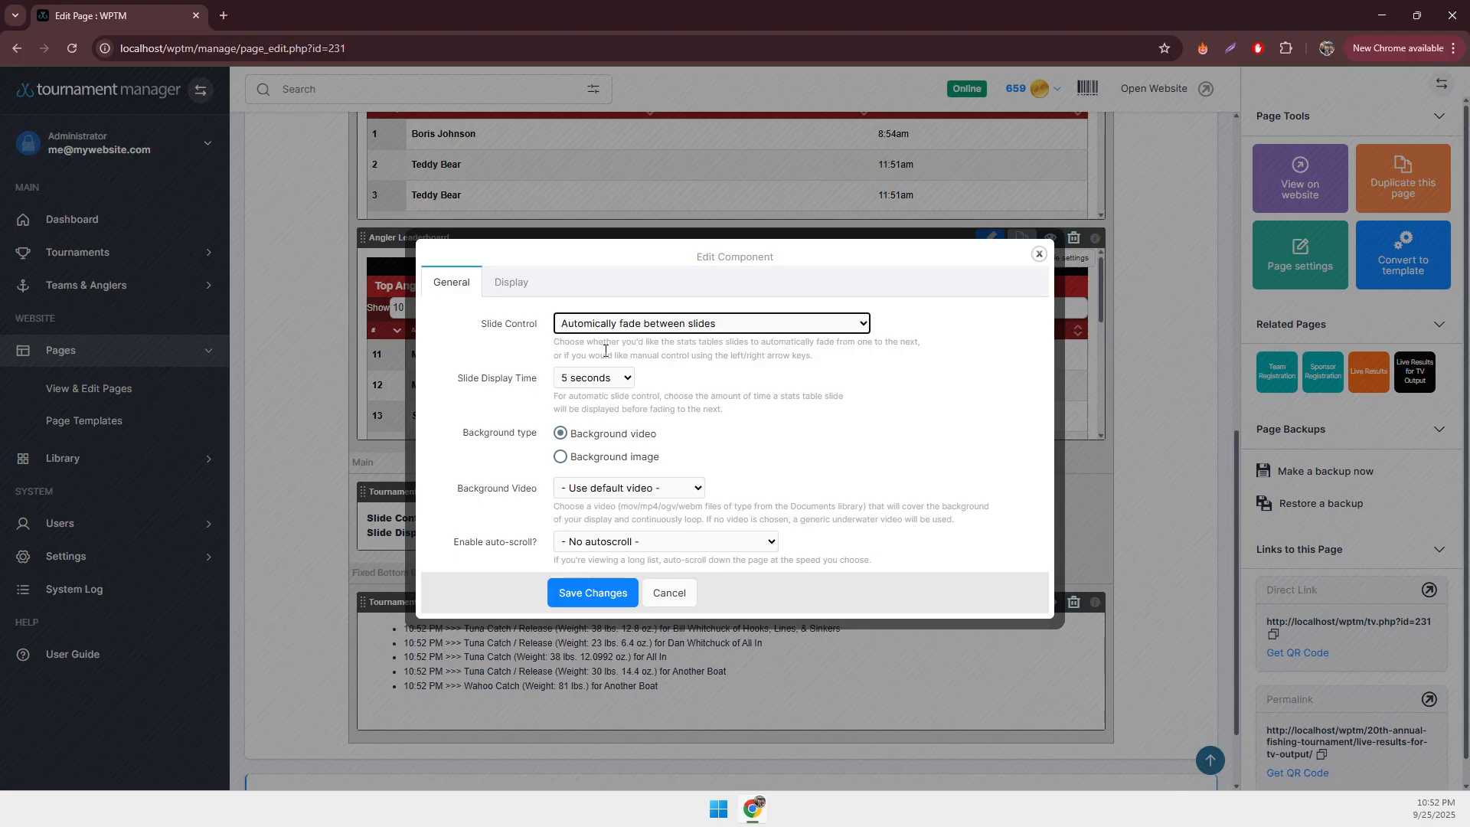
- Save the TV Output Controller's settings and open the TV output page on the website
{"action": "left_click", "coordinate": [593, 593]}
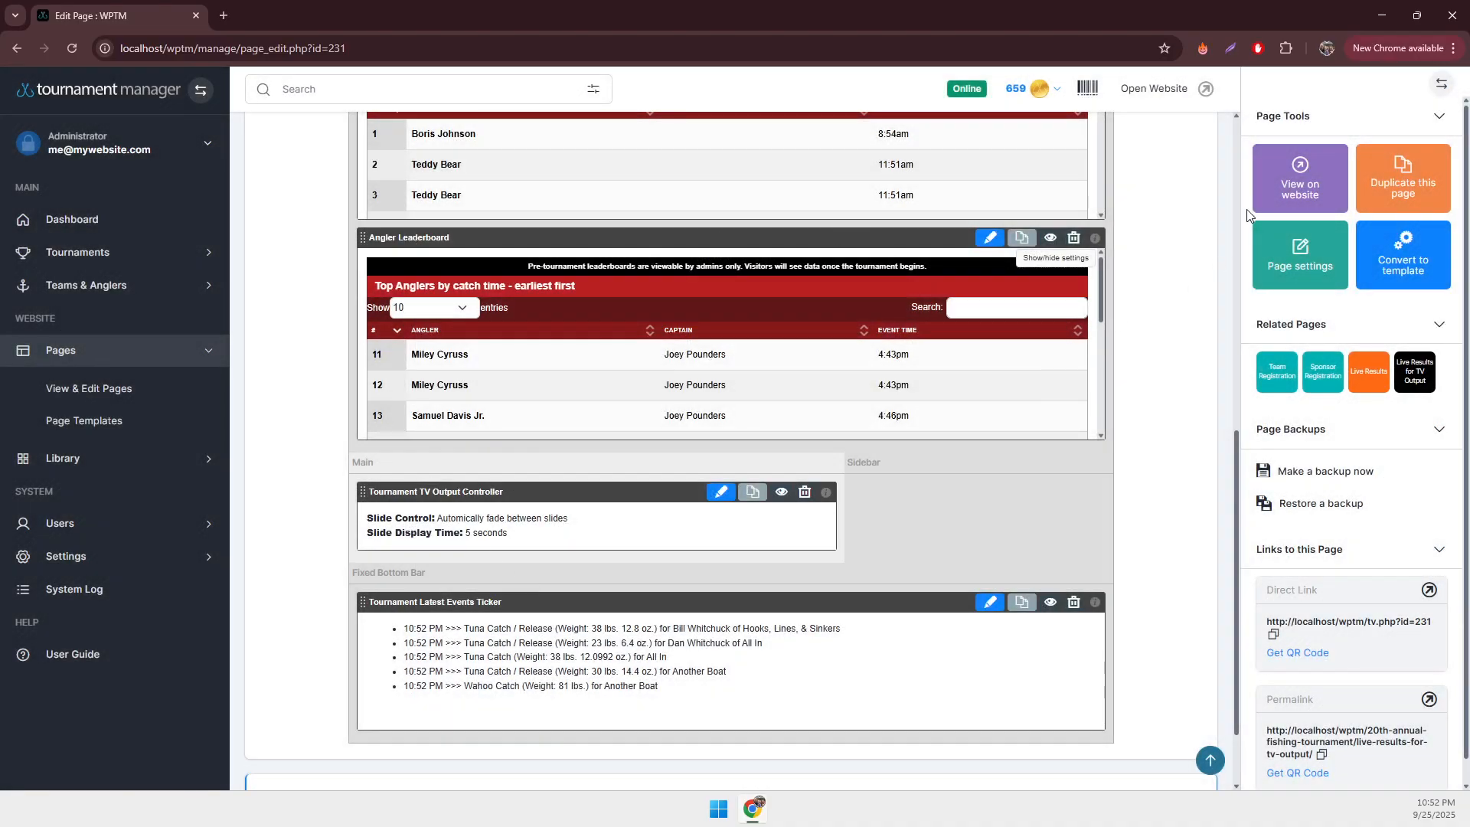
{"action": "left_click", "coordinate": [1278, 185]}
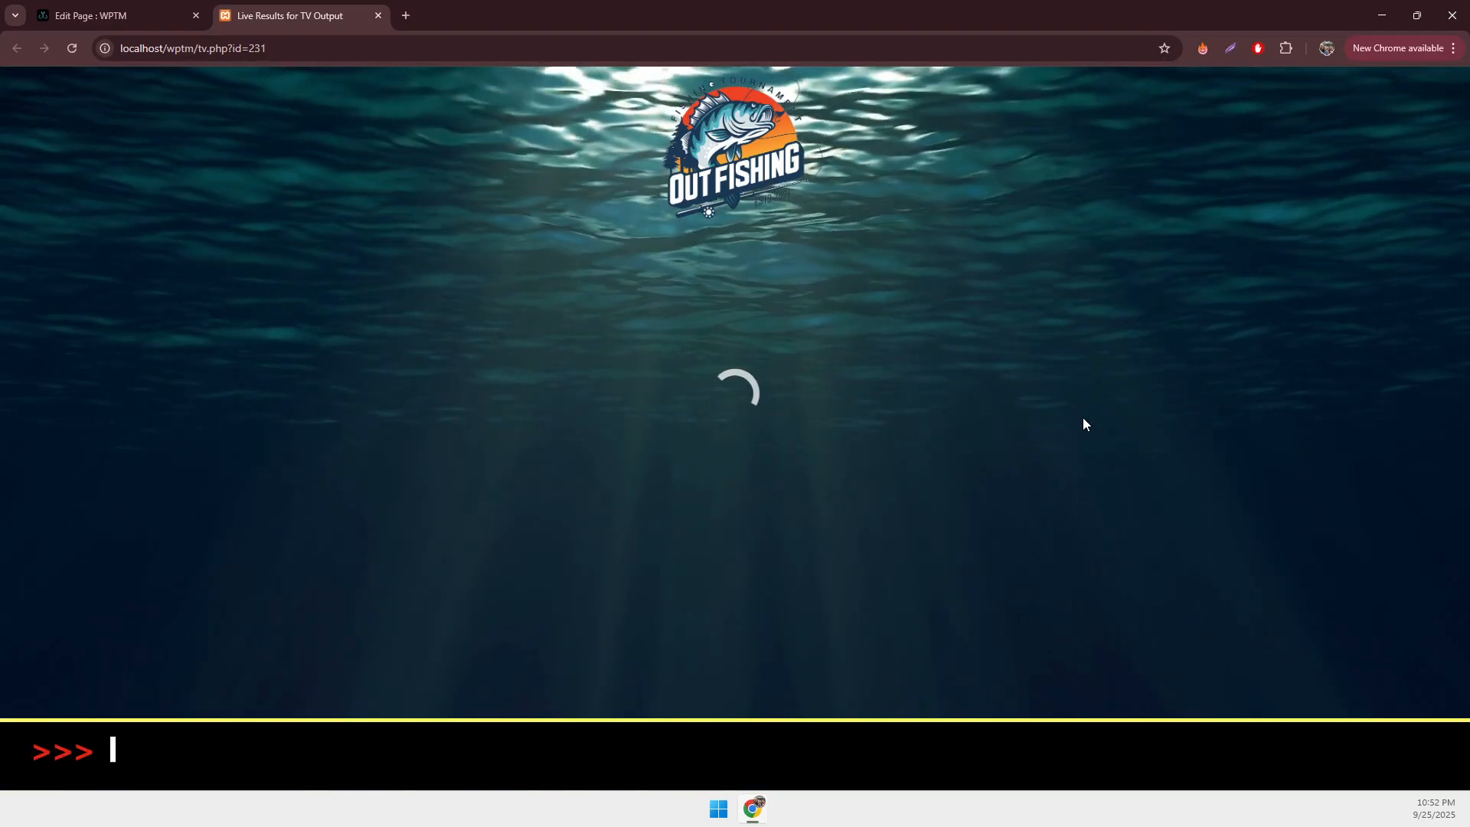